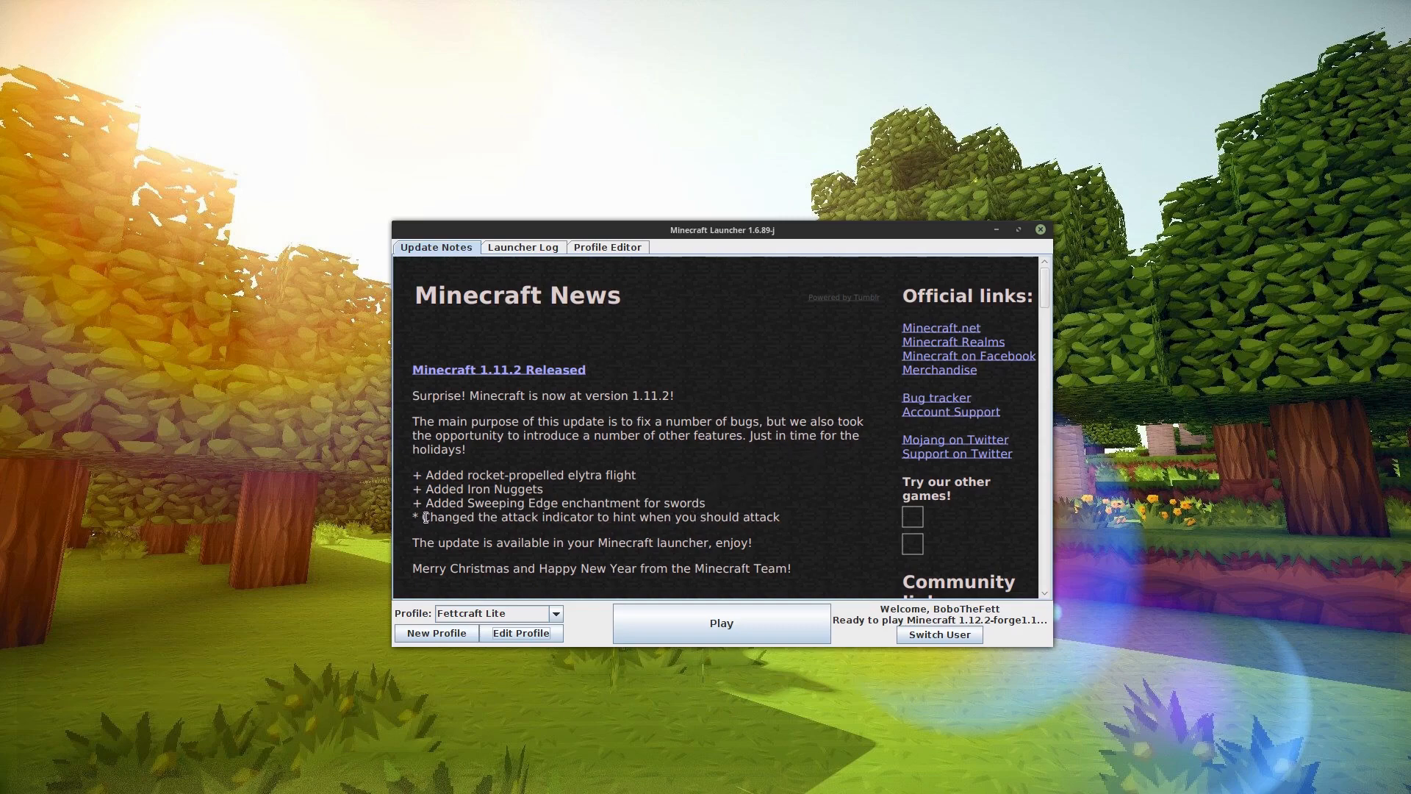
Review the available launcher profiles, the Fettcraft Lite profile's settings and the new-profile form, closing each editor without saving.
left_click(556, 614)
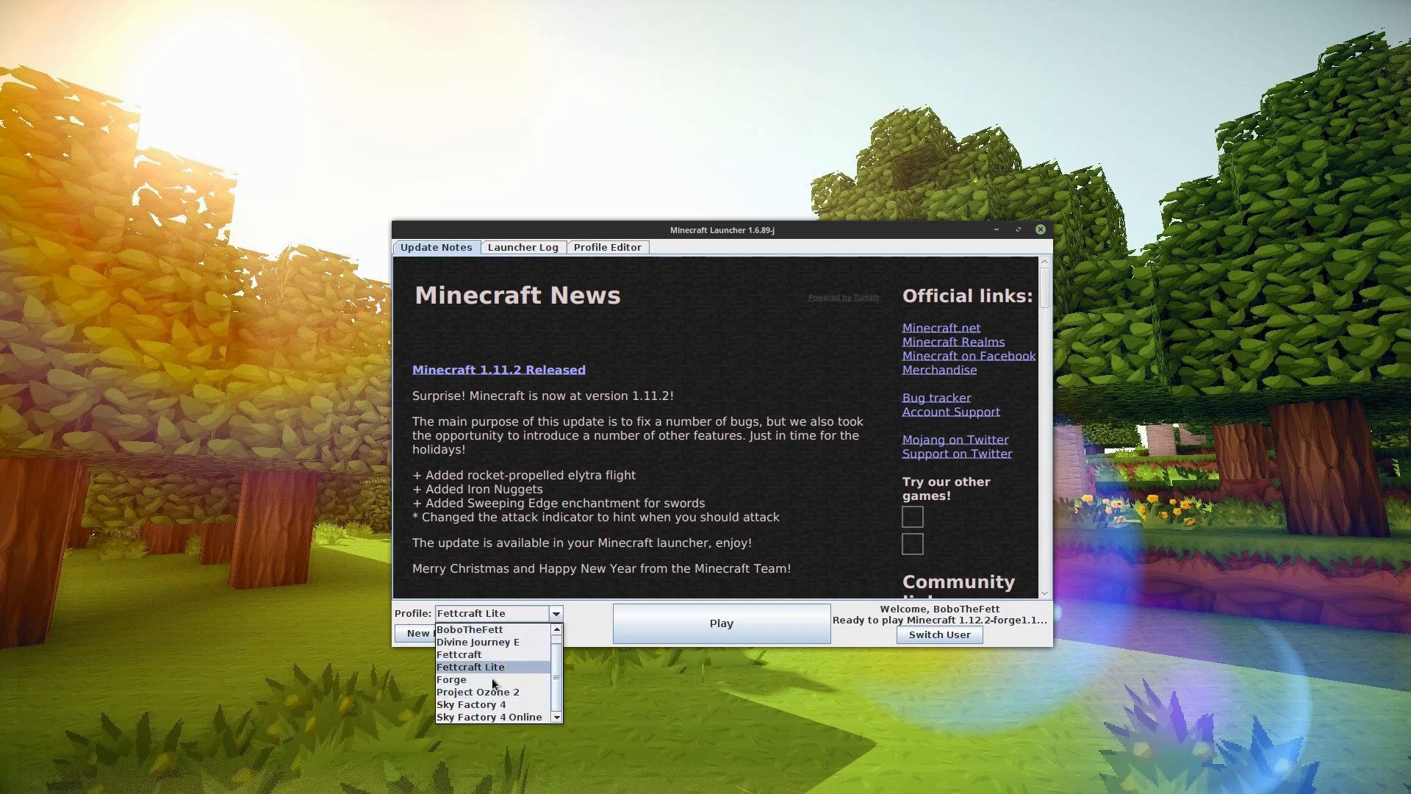
left_click(581, 632)
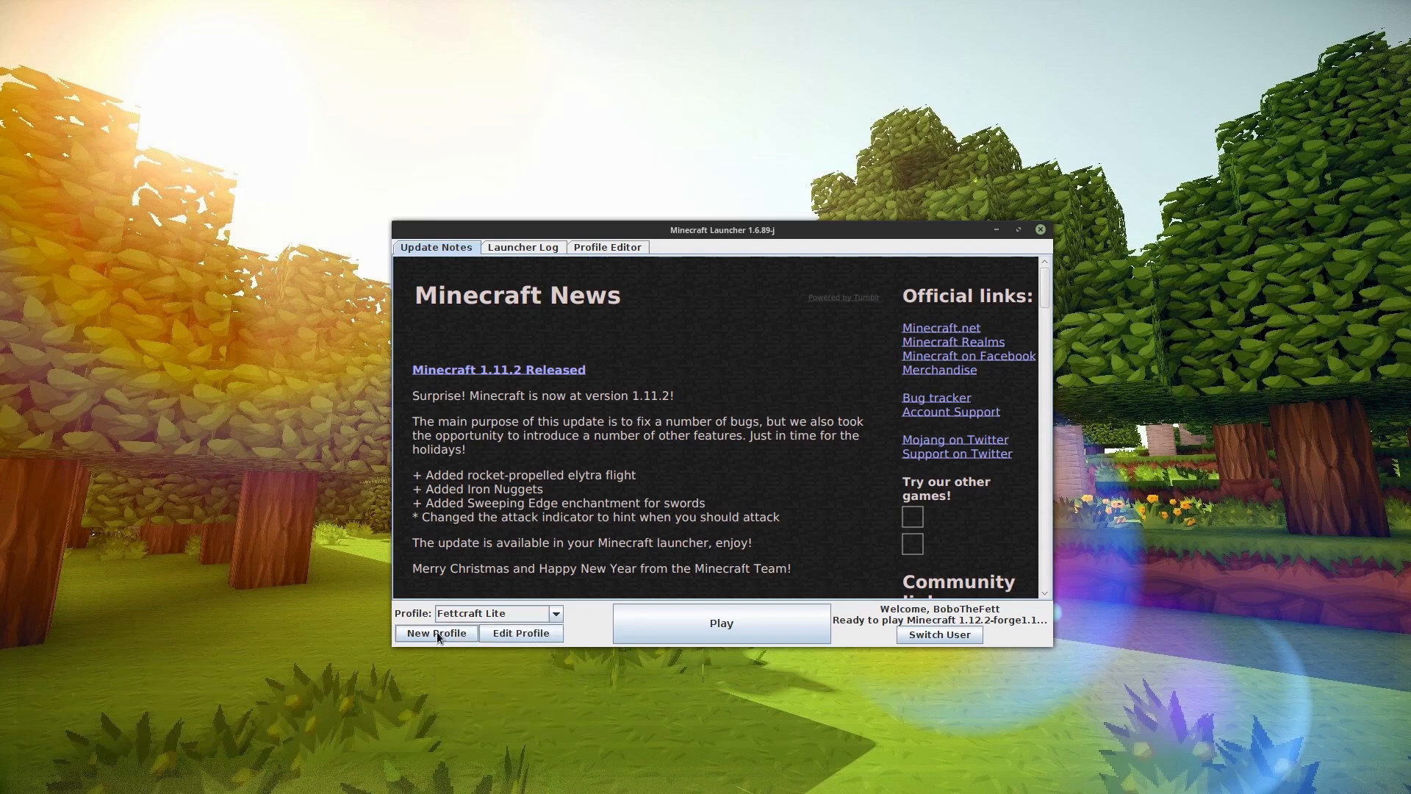
left_click(517, 636)
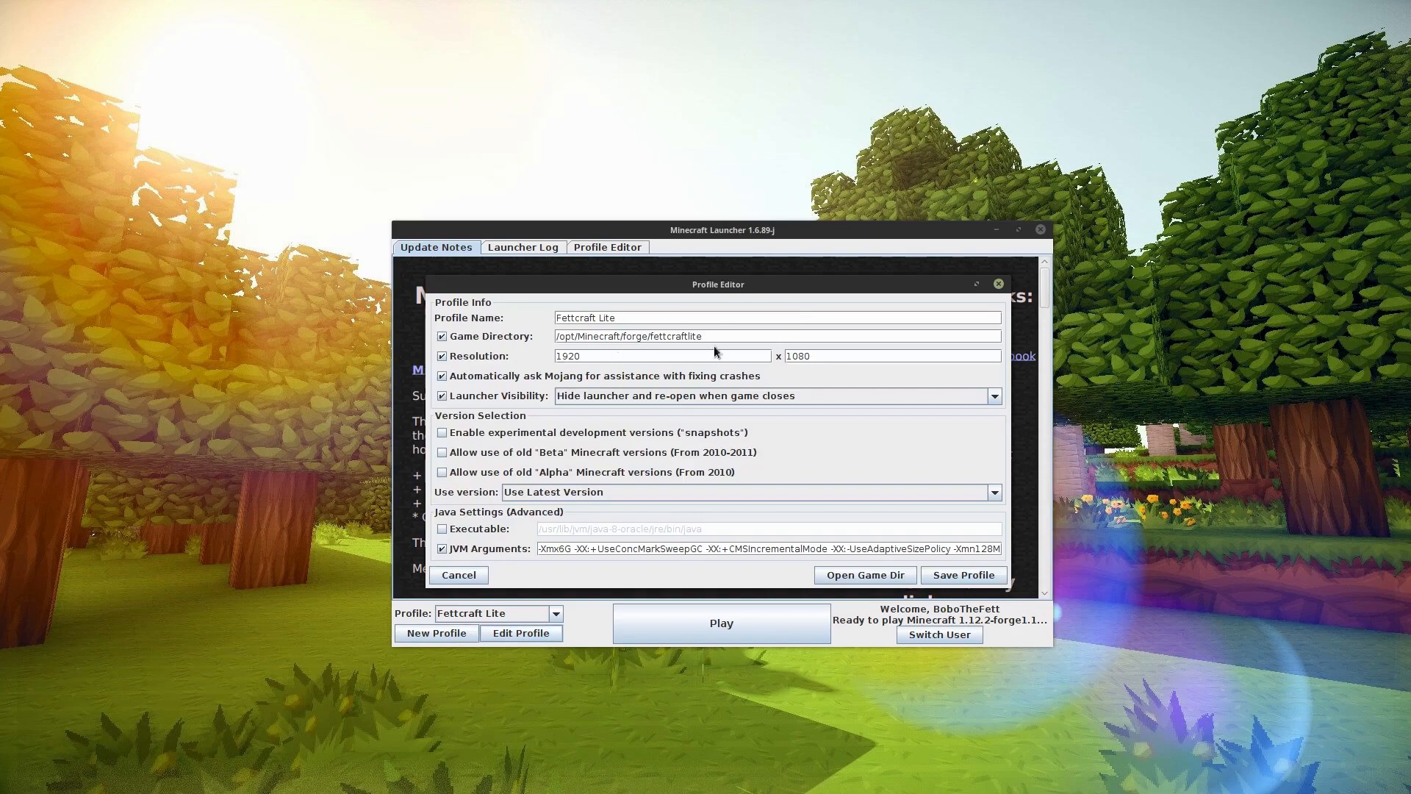
left_click(998, 284)
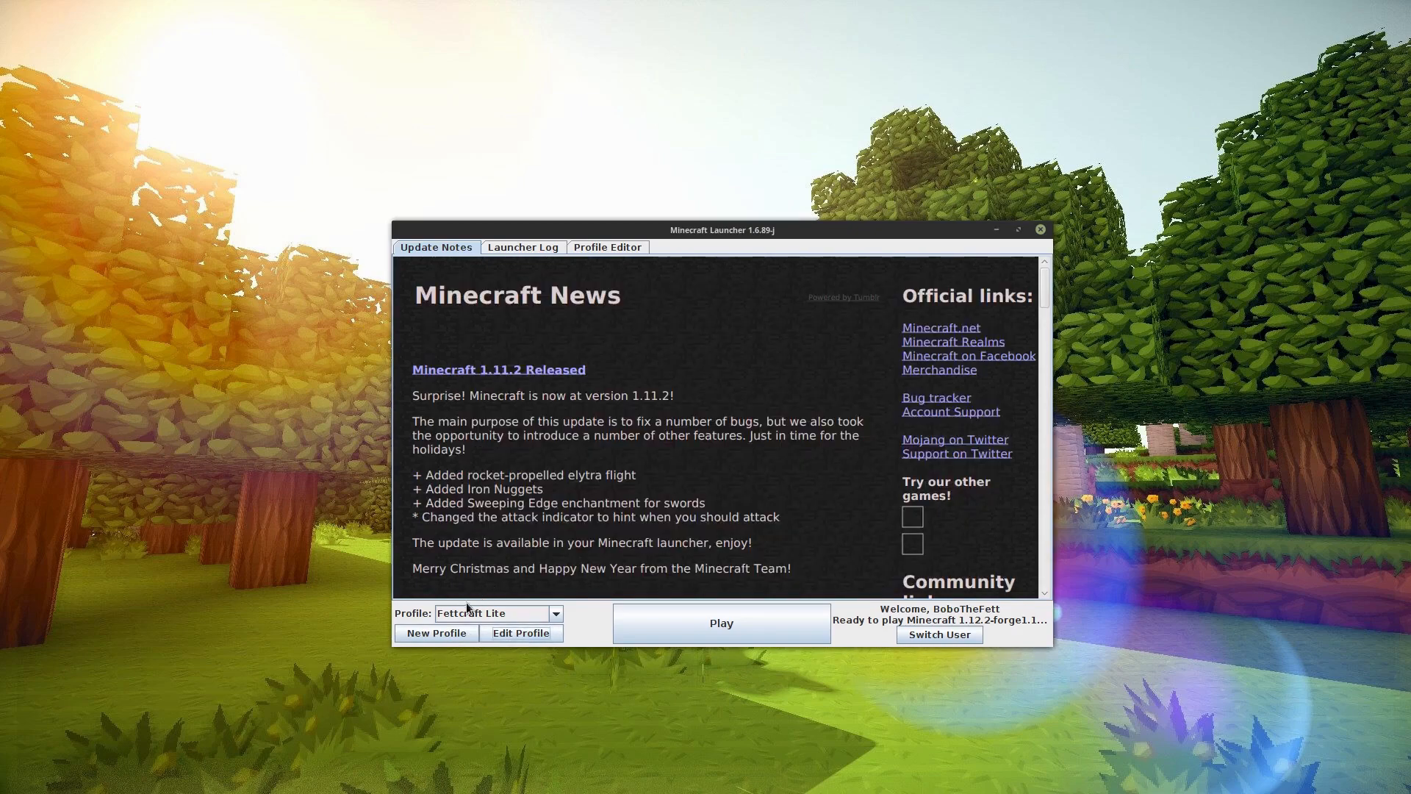
left_click(439, 637)
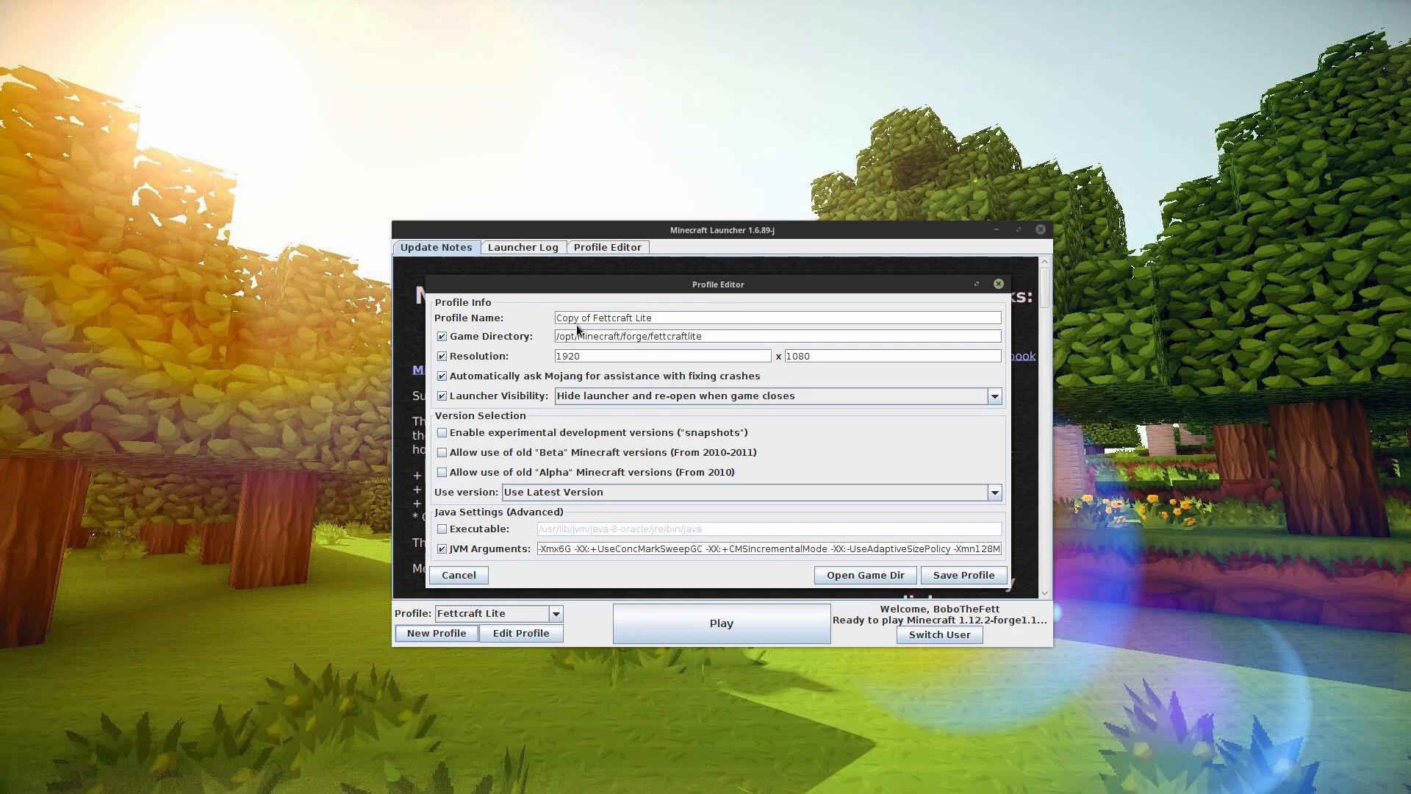
left_click(999, 284)
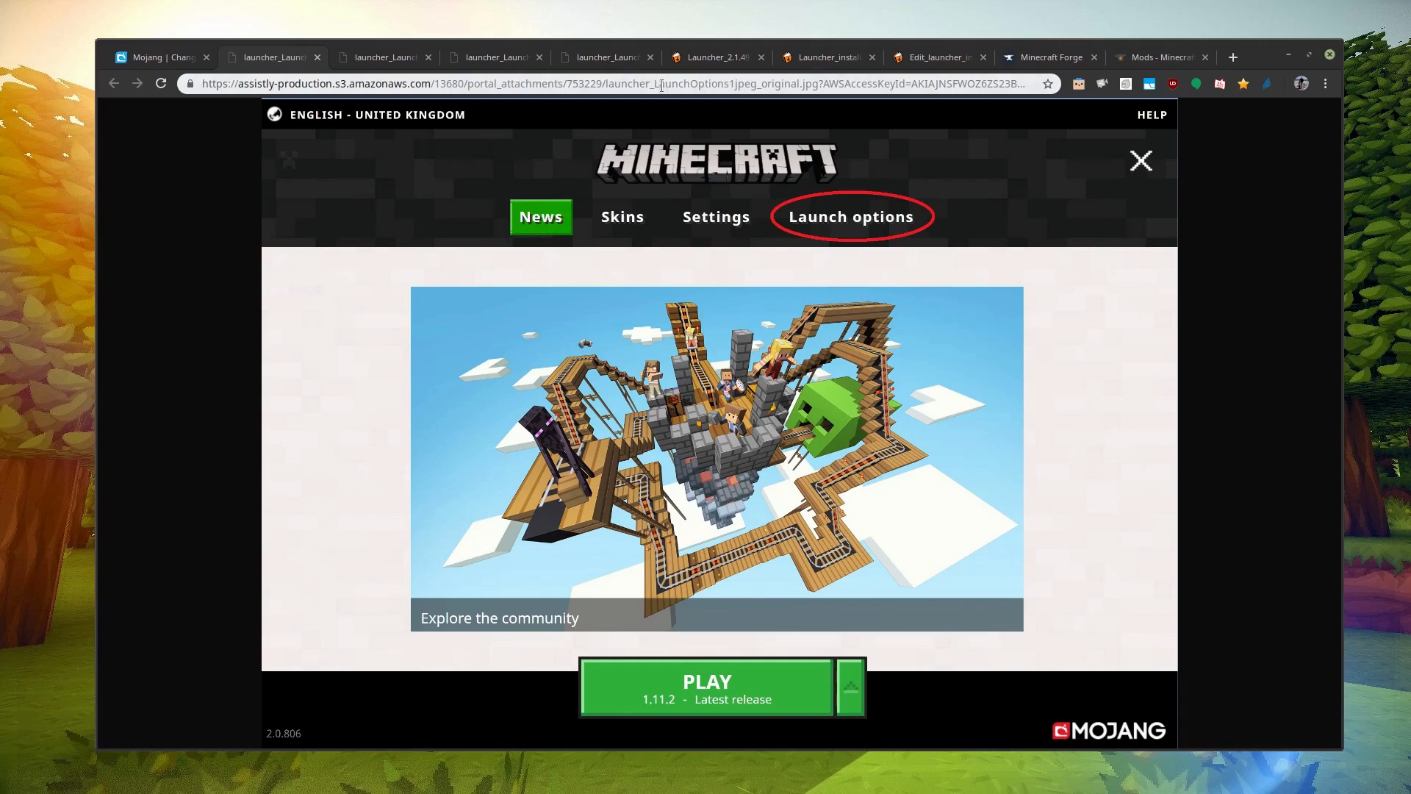
Switch to the browser and compare the older launcher's Launch options screenshot with the Launcher 2.1.497x screenshot.
left_click(701, 59)
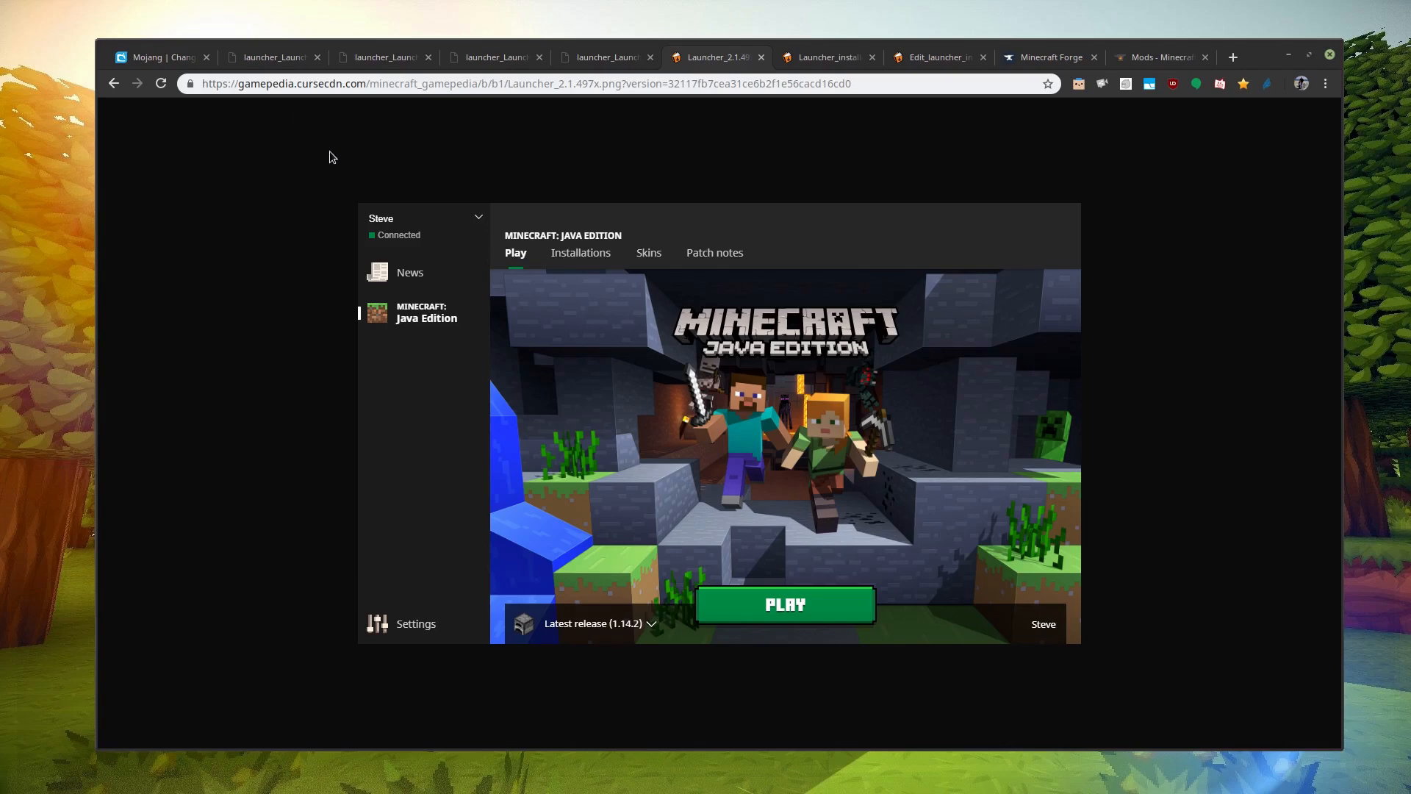
left_click(265, 59)
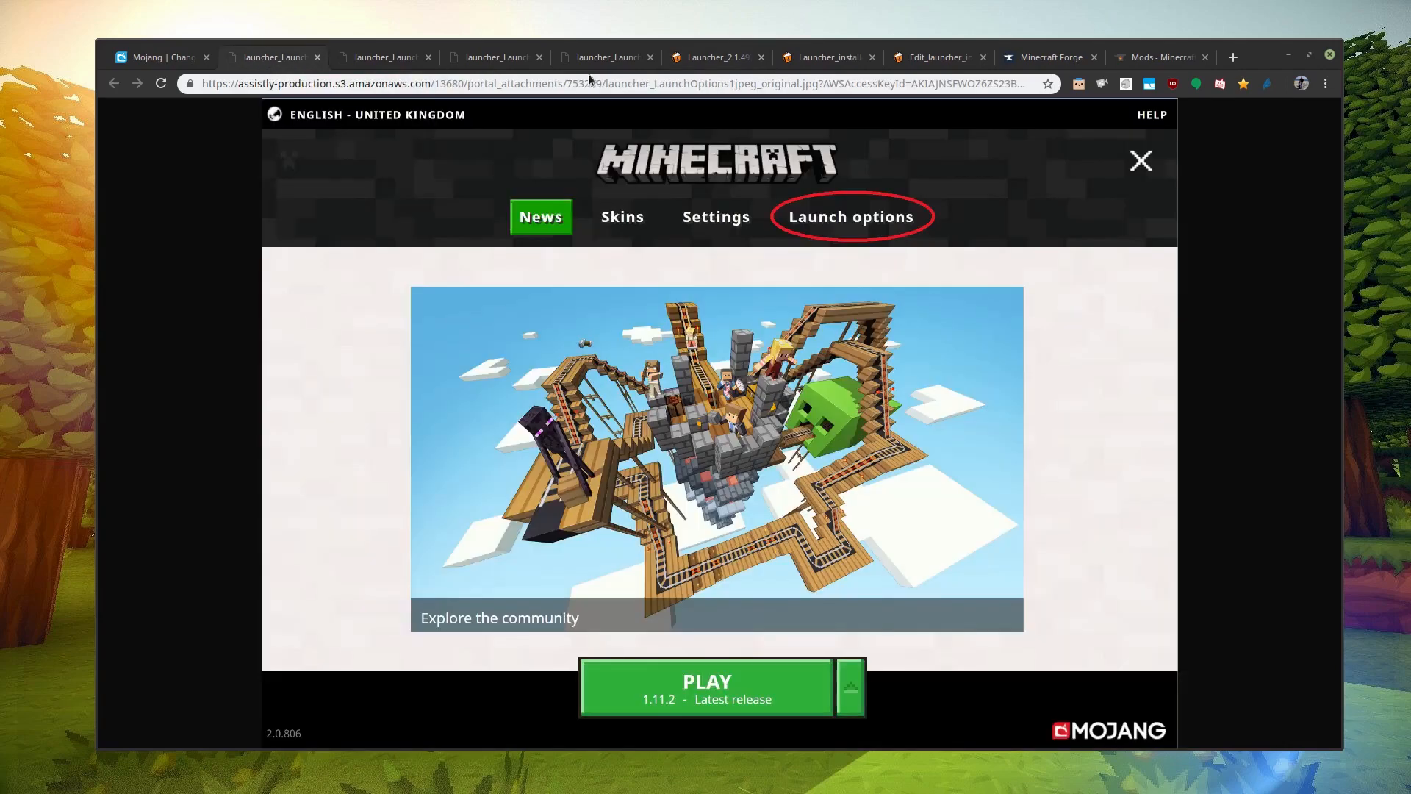
left_click(730, 58)
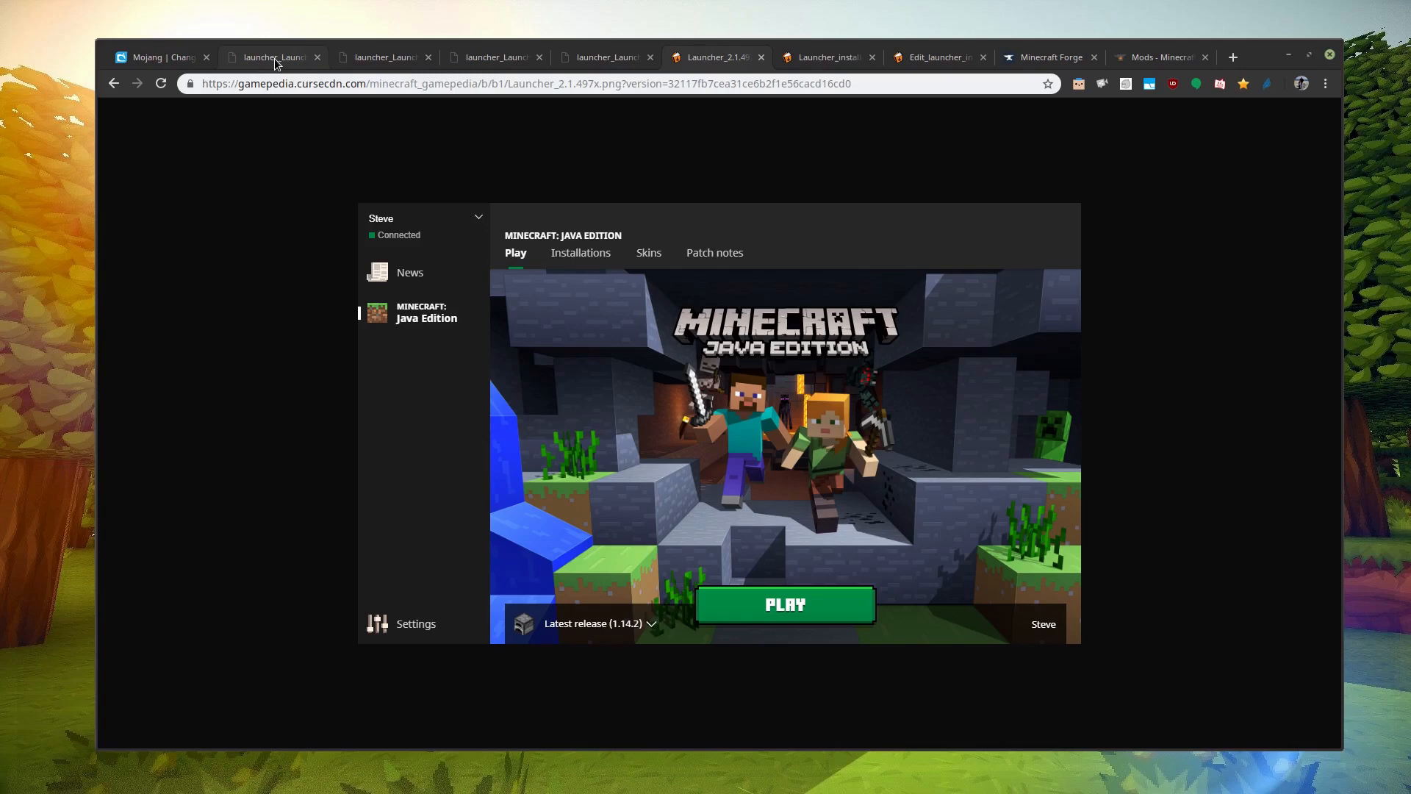
left_click(275, 59)
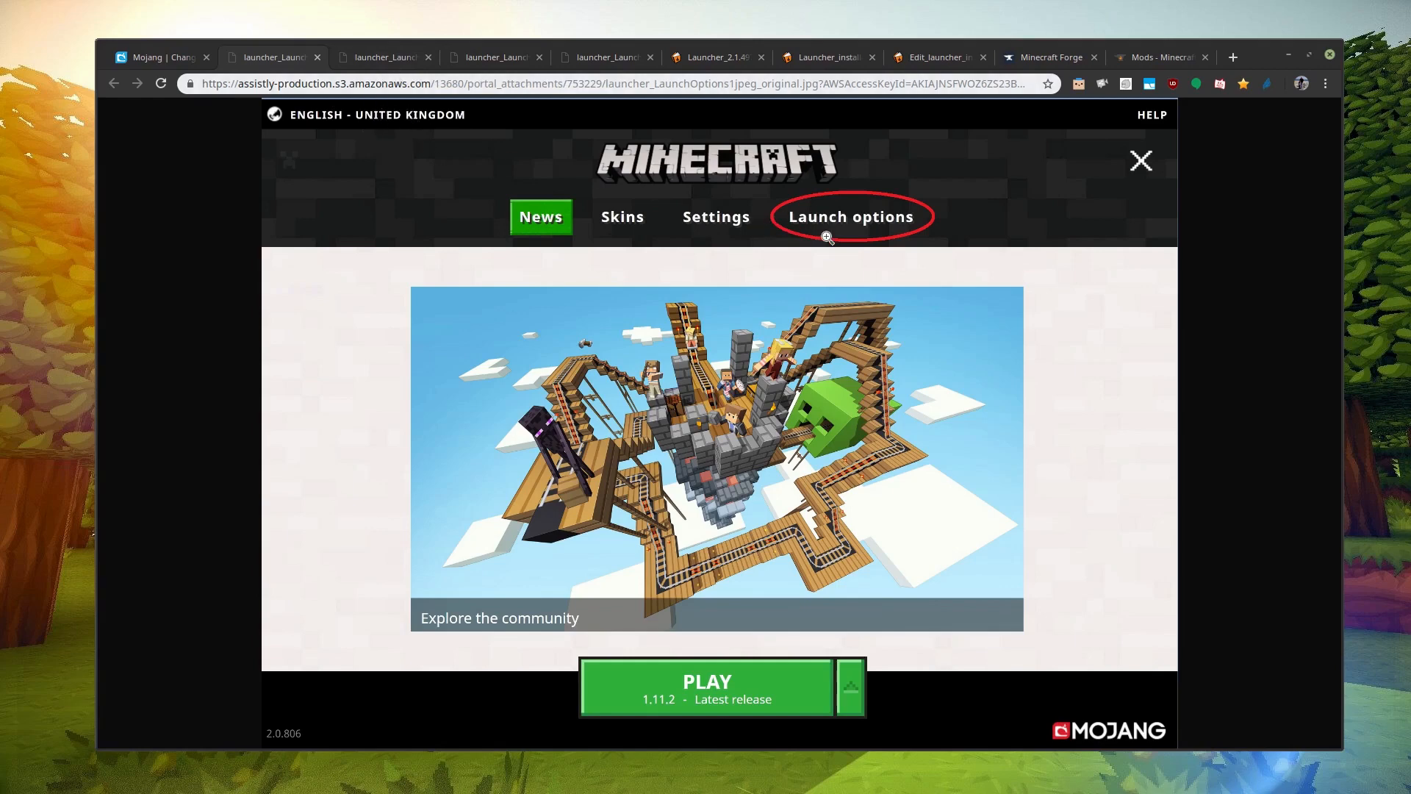
View the older launcher's screenshots for adding a launch option, configuring The Horse Update and choosing the version to play.
left_click(384, 60)
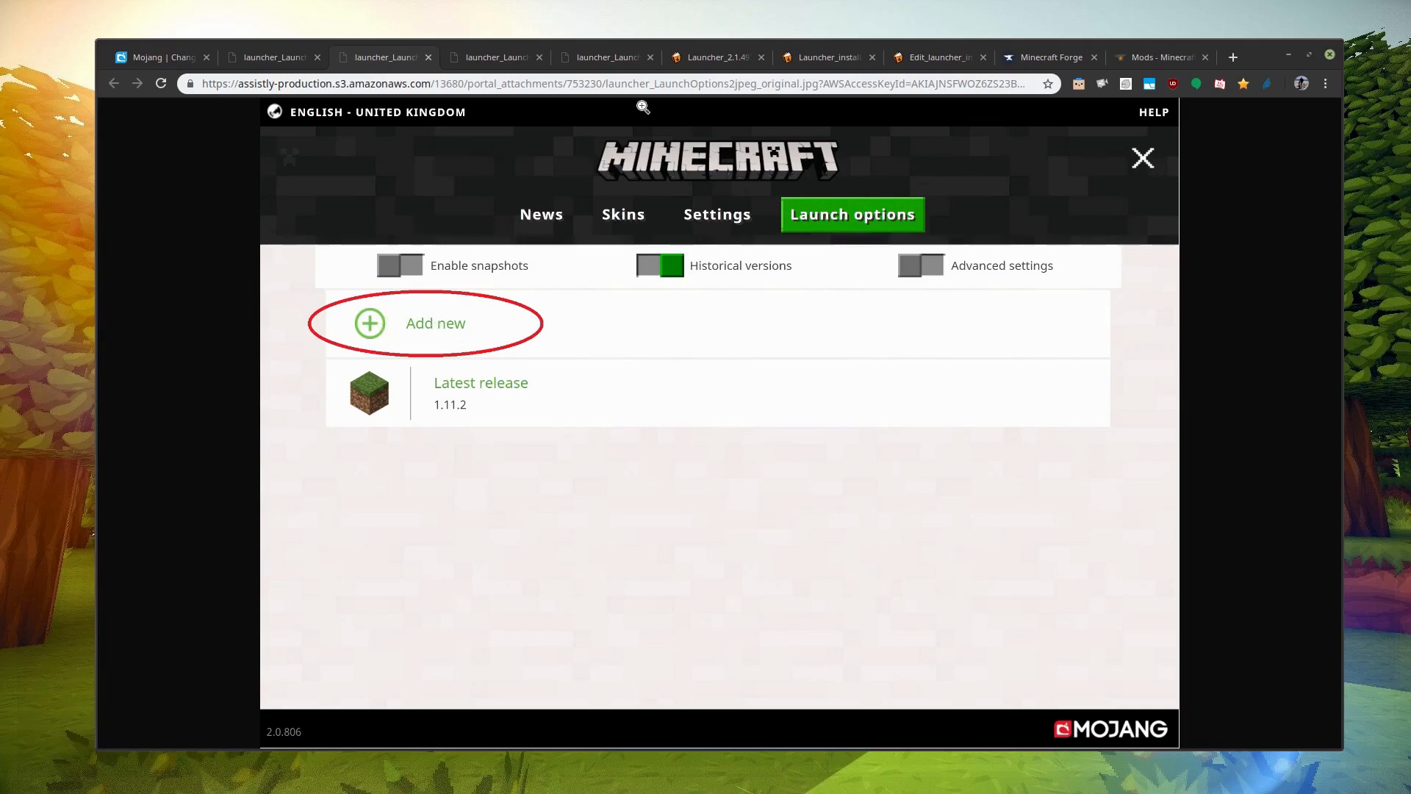
left_click(483, 59)
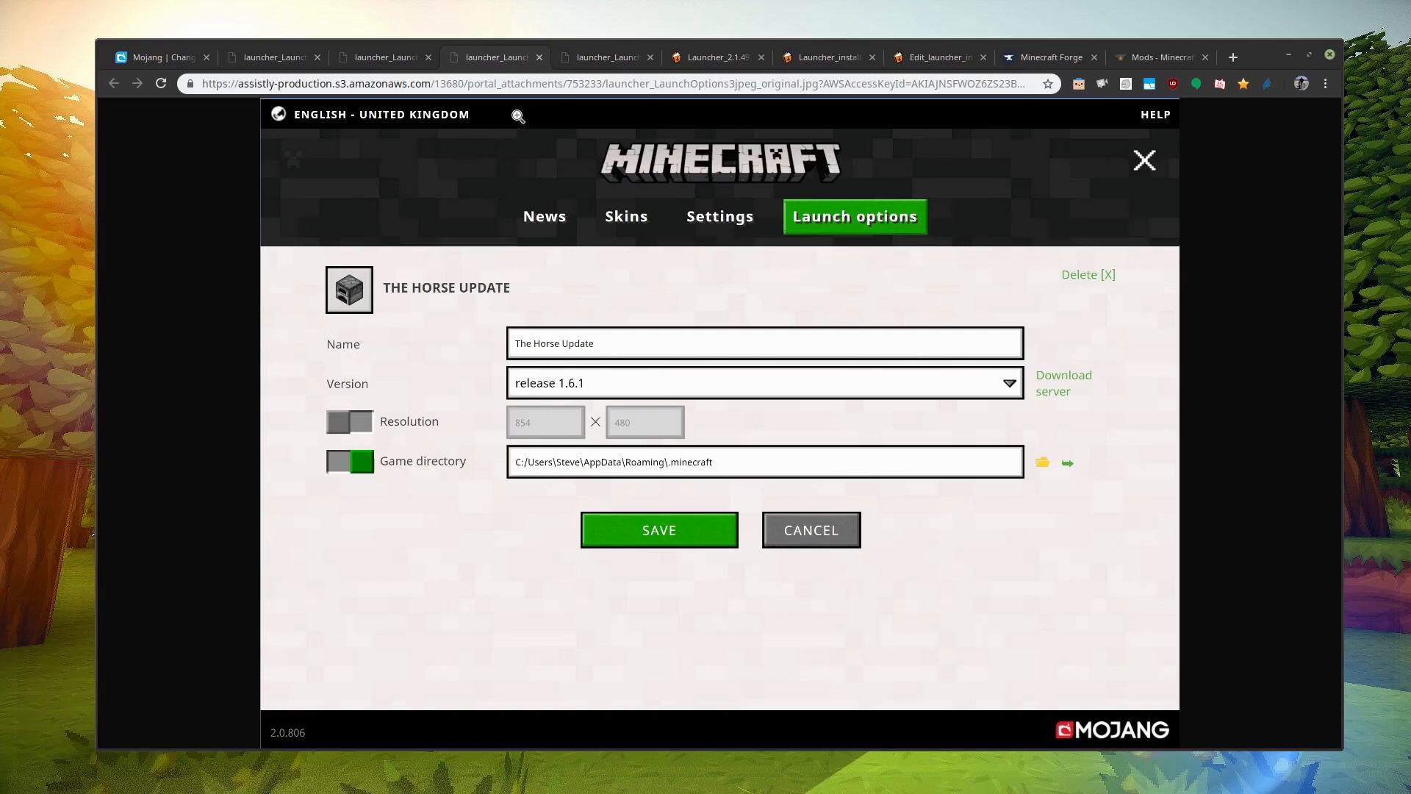
left_click(568, 59)
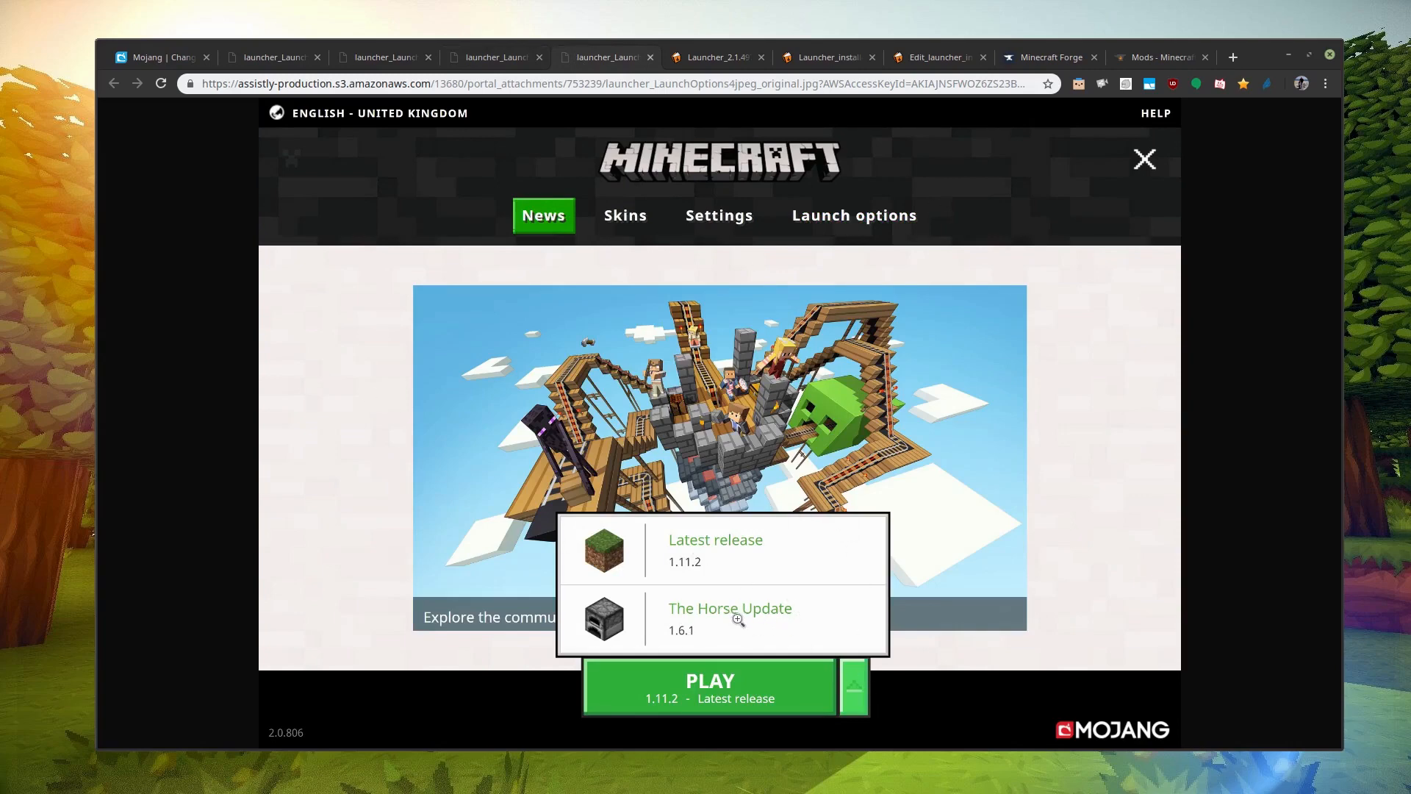
left_click(504, 59)
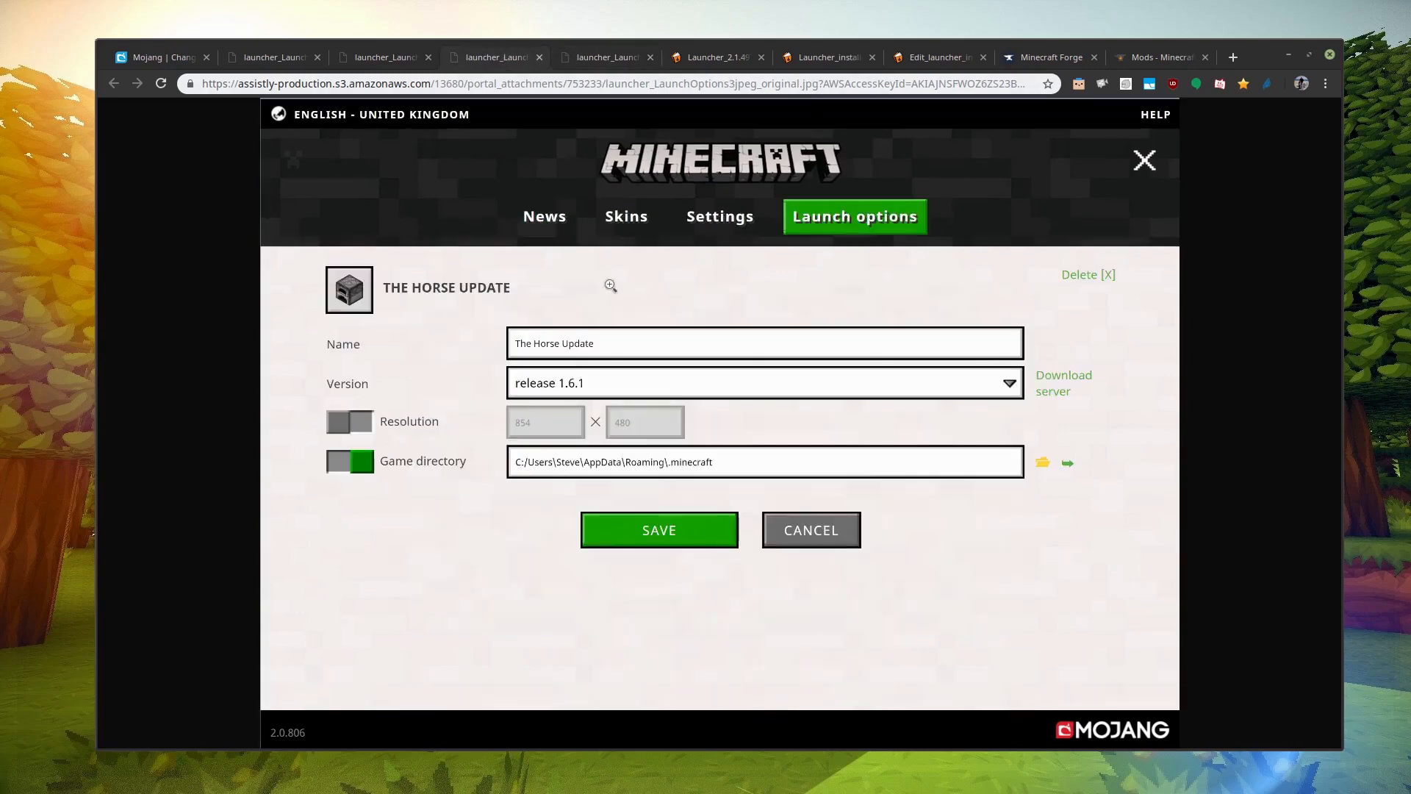
left_click(600, 61)
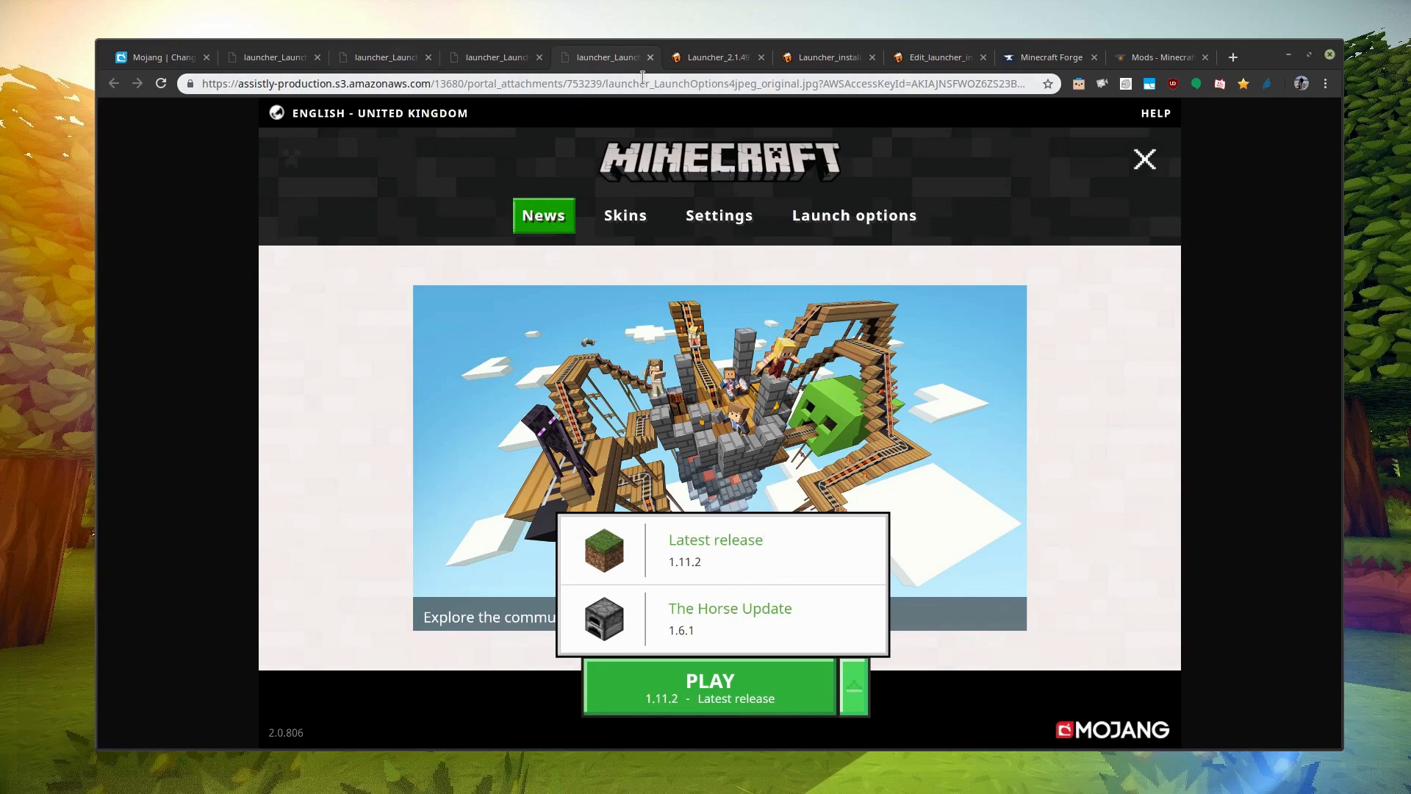
View the newer launcher's screenshots of the Play page, the Installations list and the Edit installation form.
left_click(713, 58)
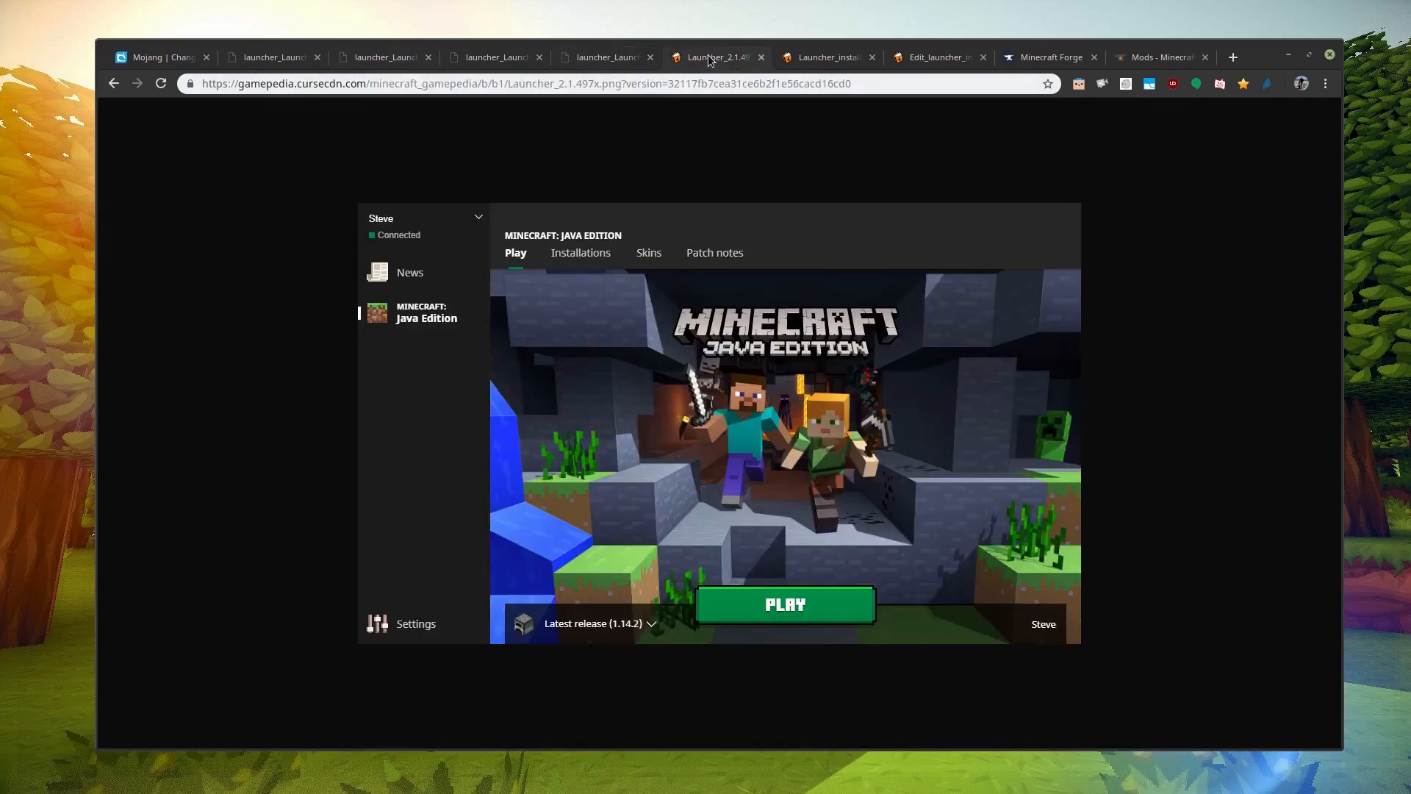
left_click(823, 59)
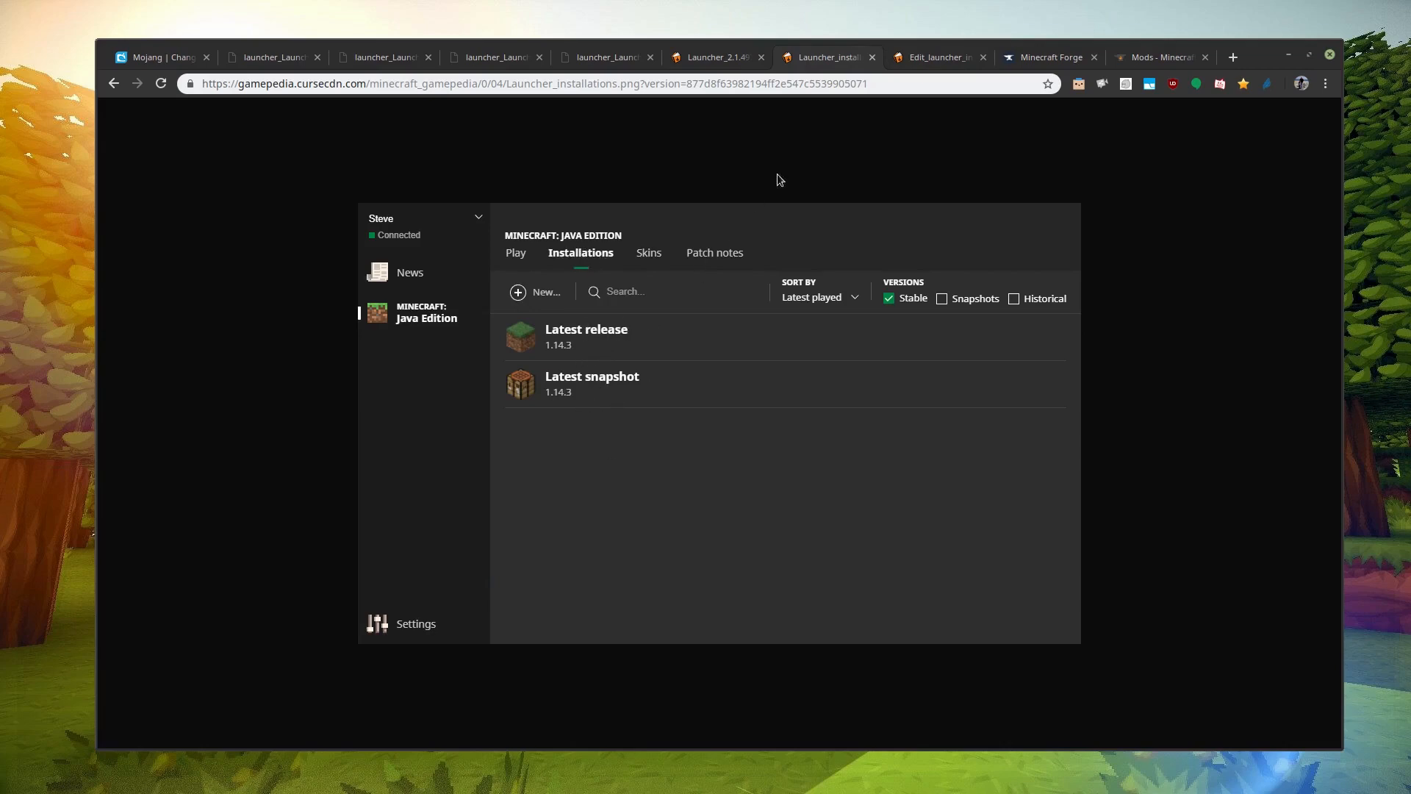
left_click(895, 62)
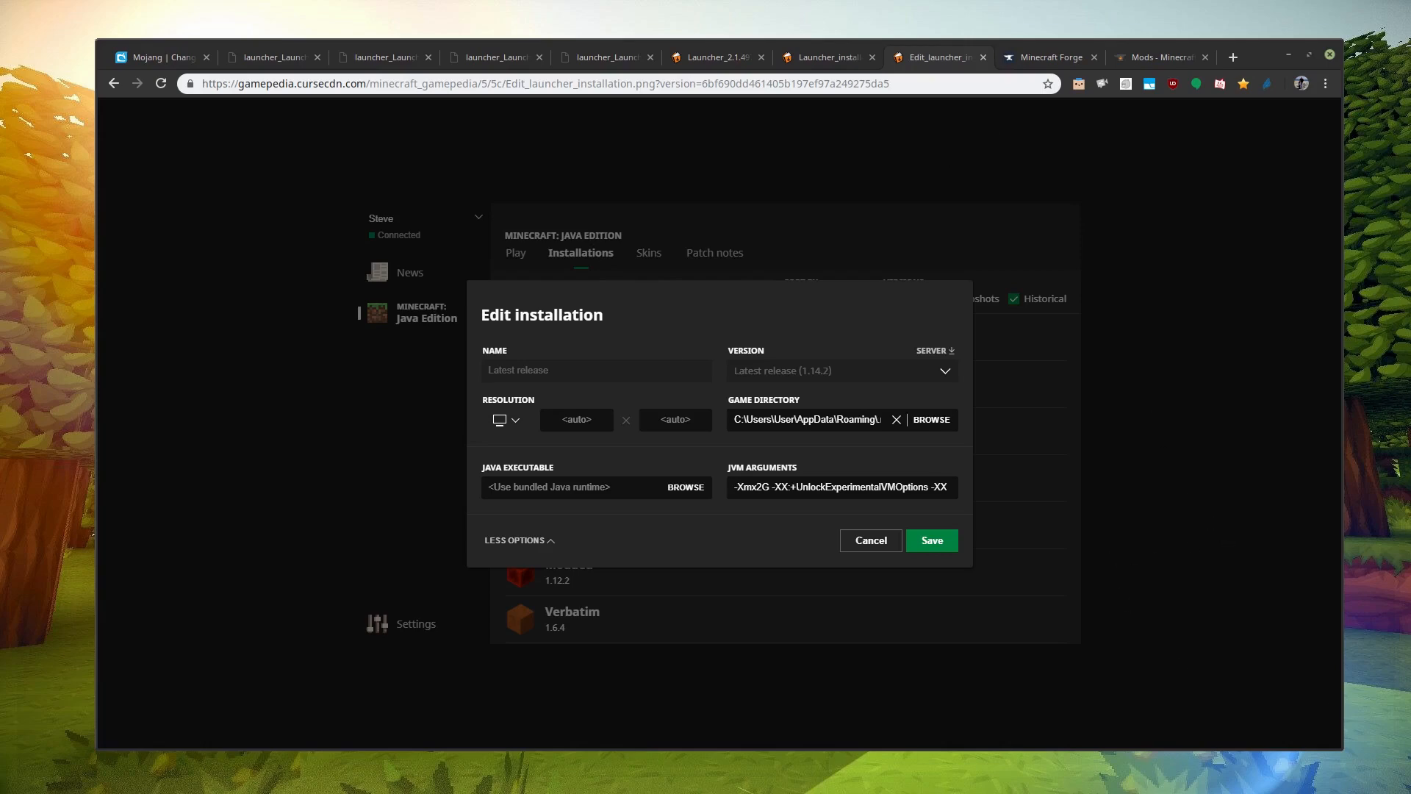
Switch to the file manager's .minecraft folder and compare it with the Game Directory field, repositioning its window over the browser.
key("alt+Tab")
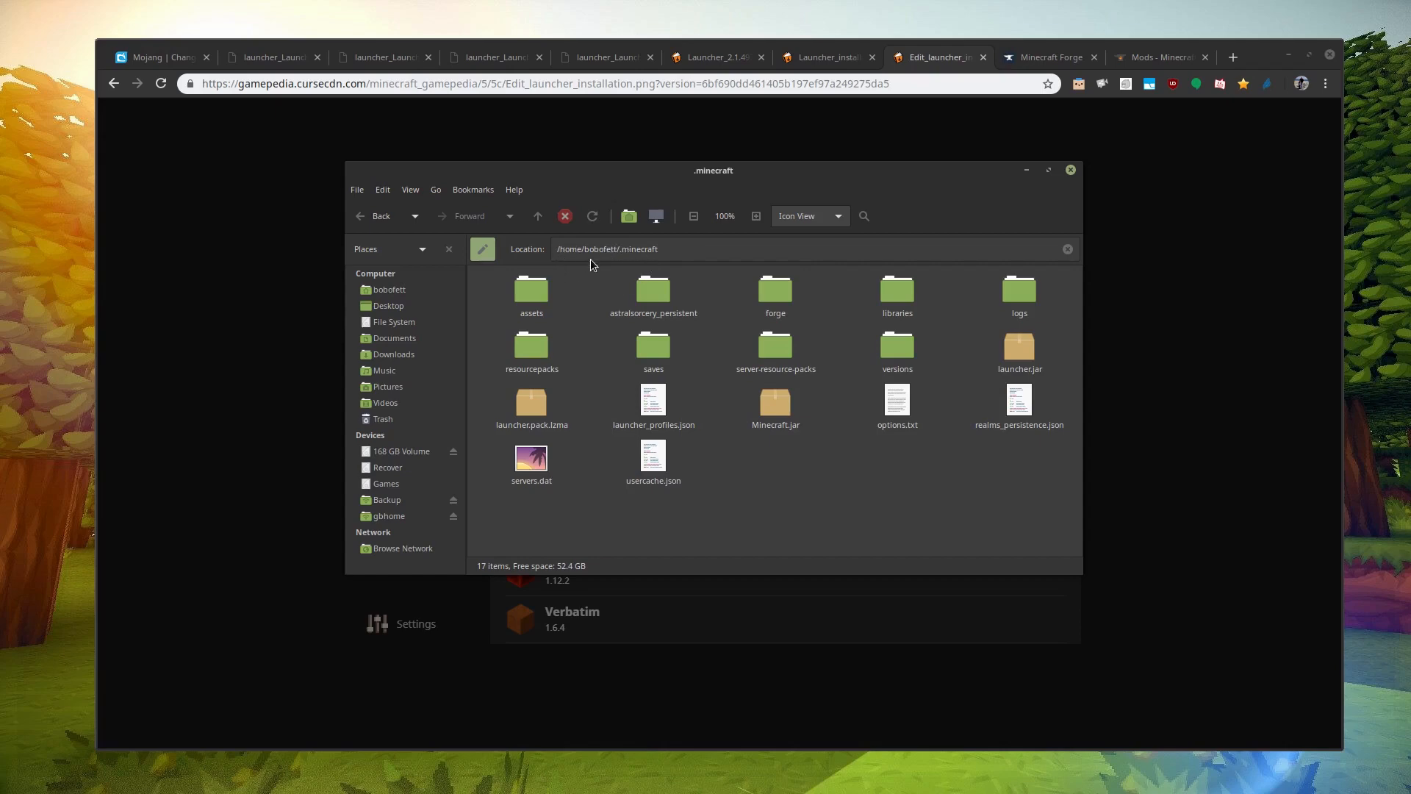
double_click(713, 168)
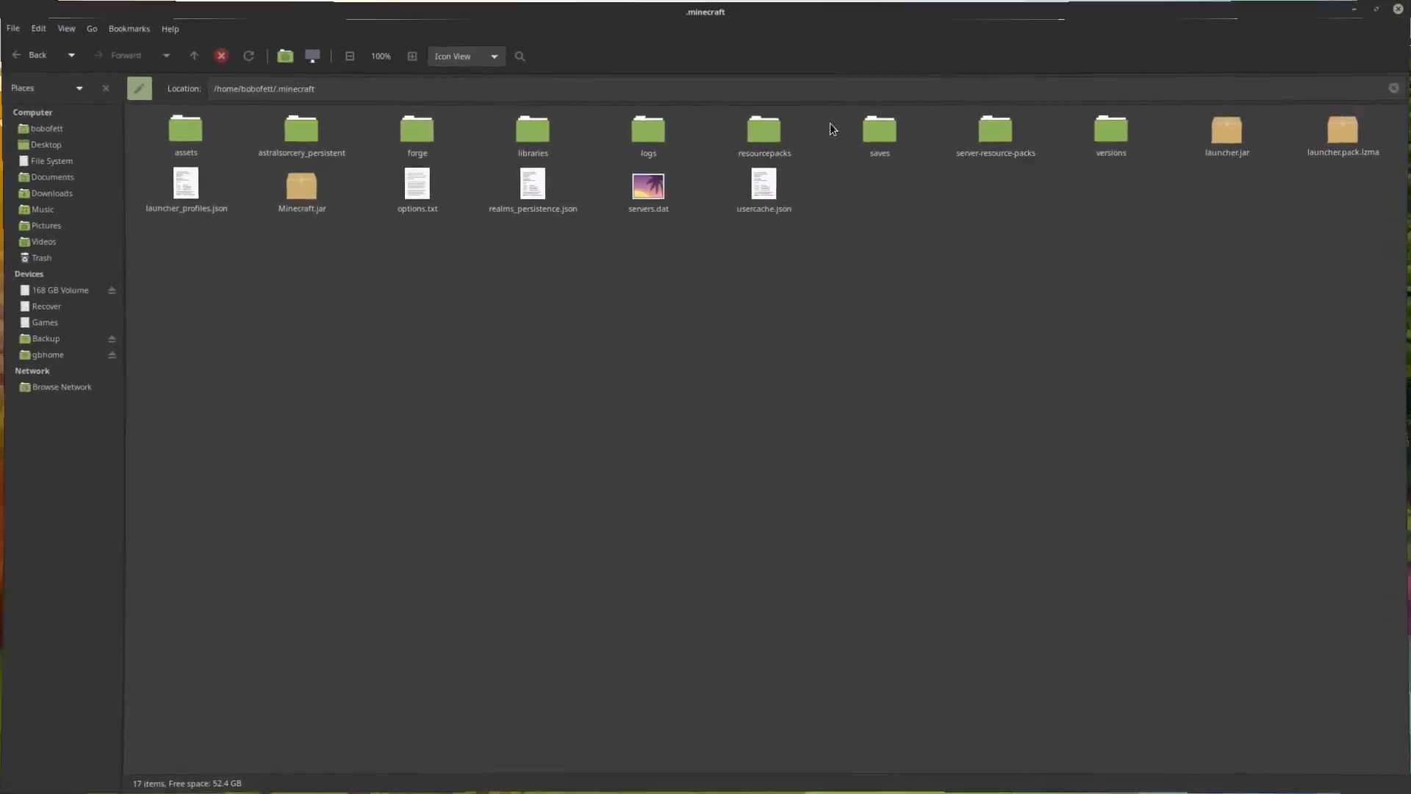
double_click(1211, 10)
left_click_drag(775, 179, 860, 471)
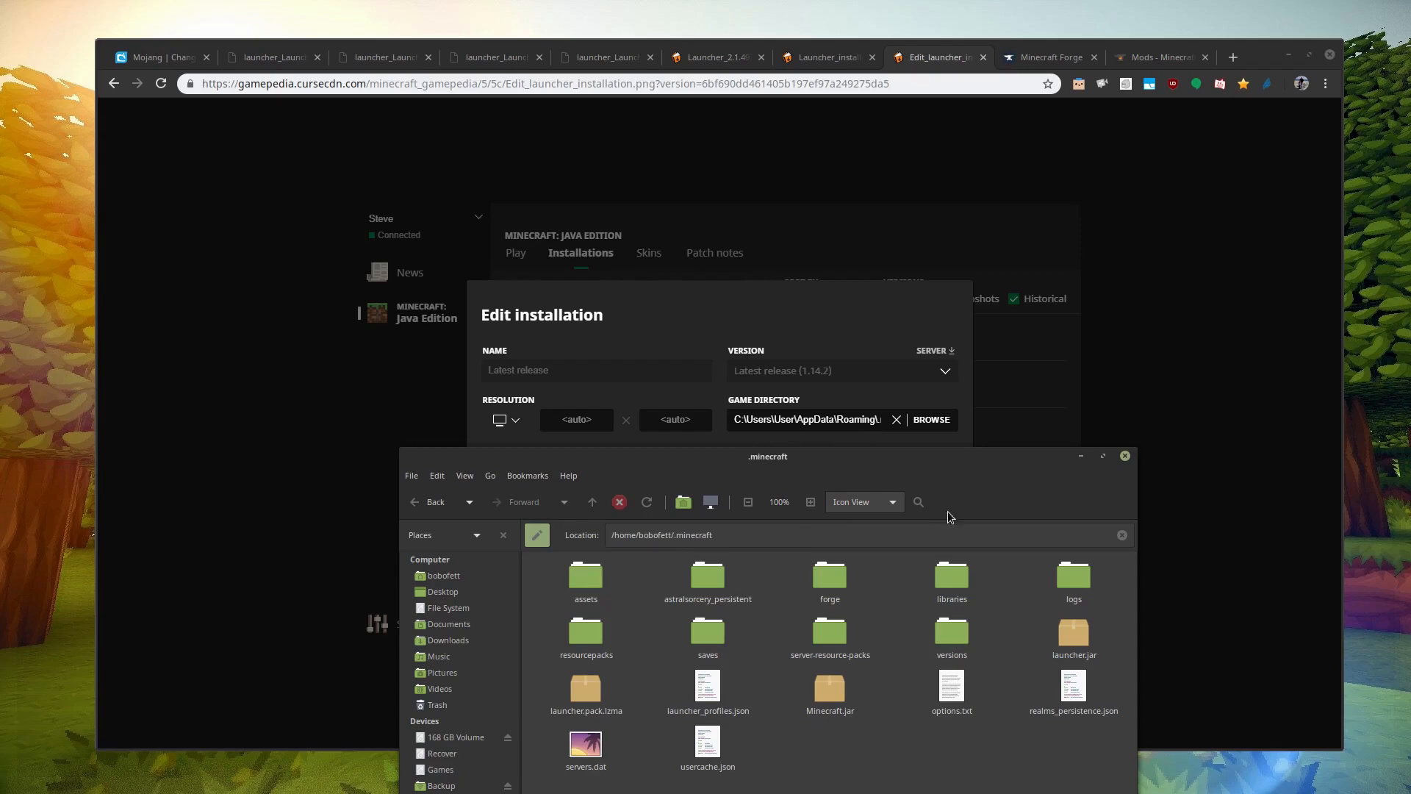
left_click_drag(911, 461, 857, 487)
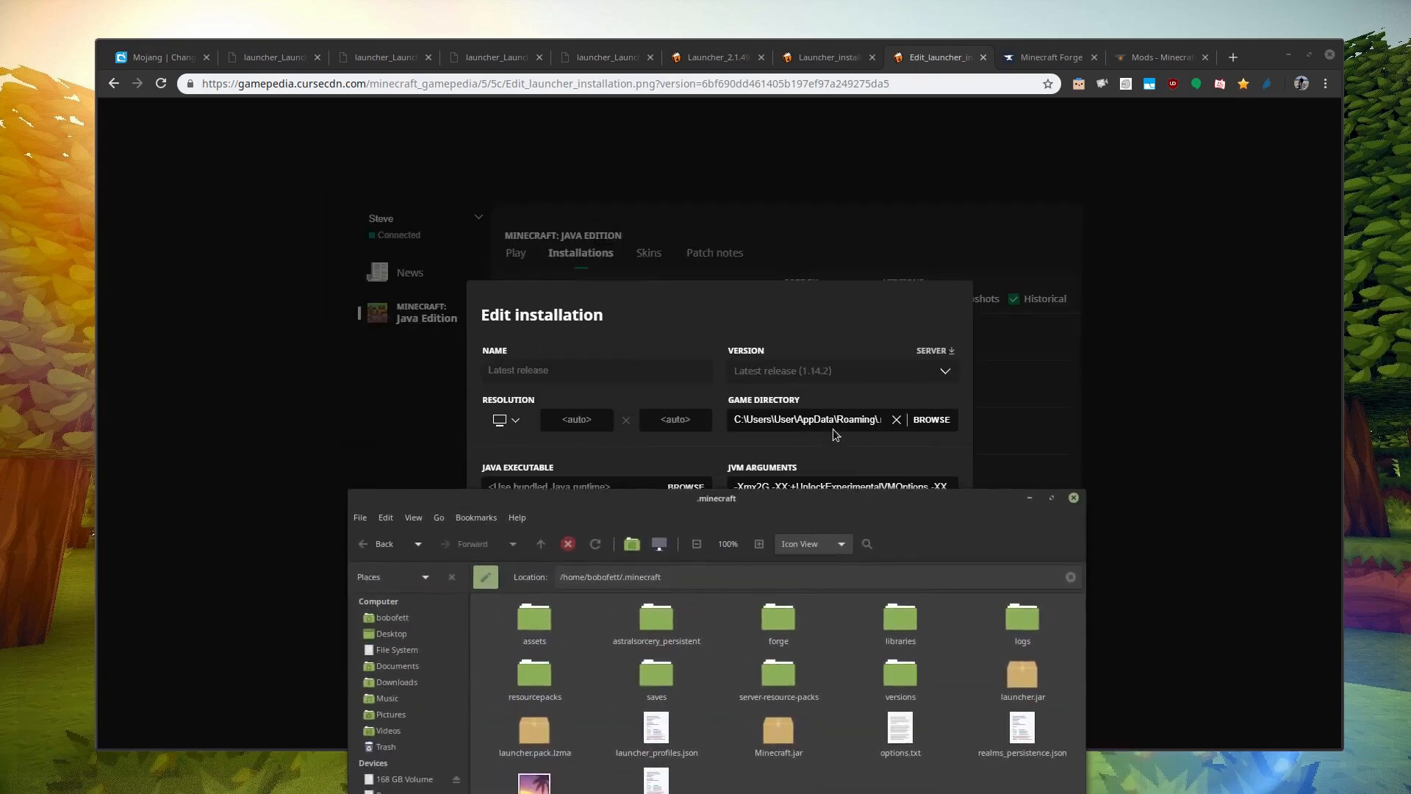
left_click_drag(798, 505, 776, 233)
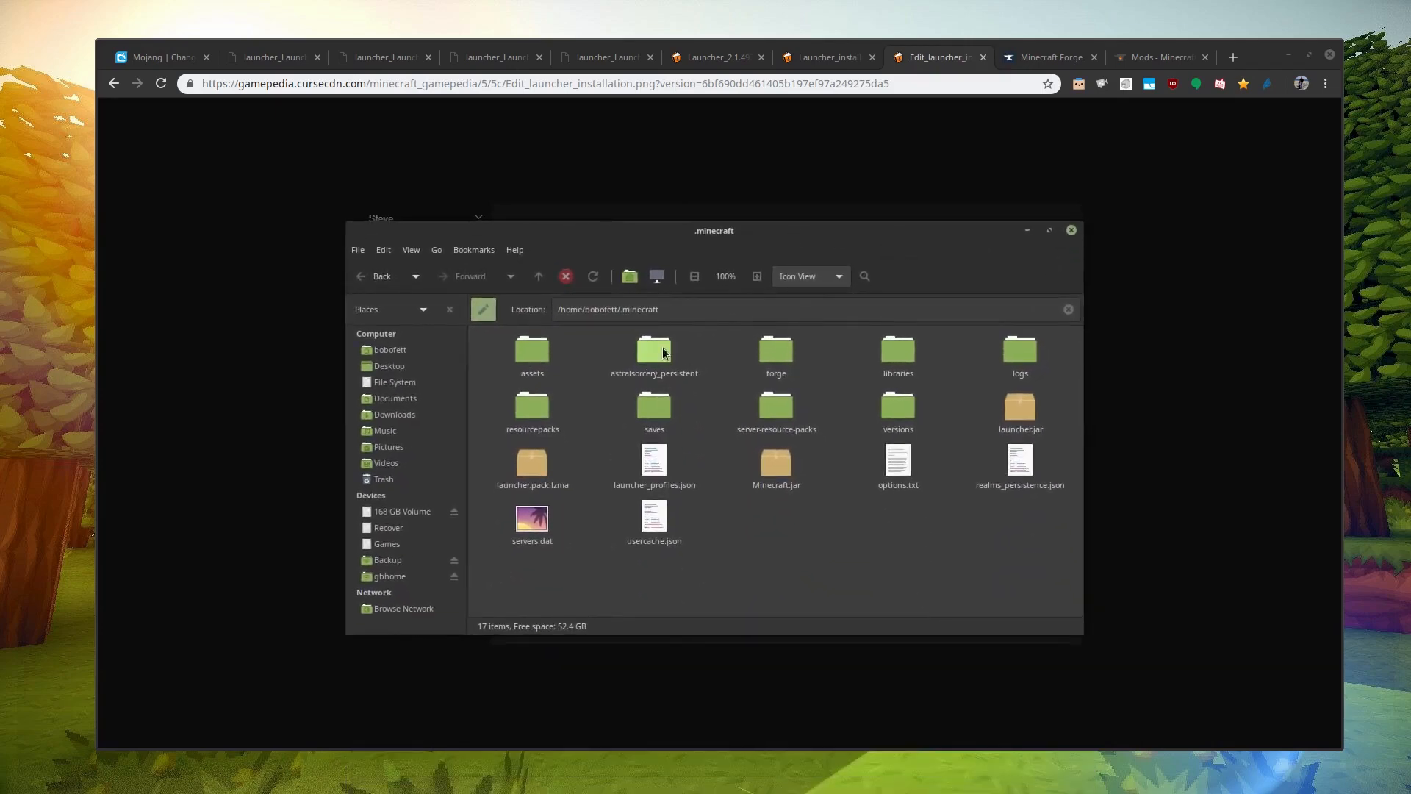
left_click_drag(621, 435, 694, 464)
left_click(835, 427)
right_click(827, 352)
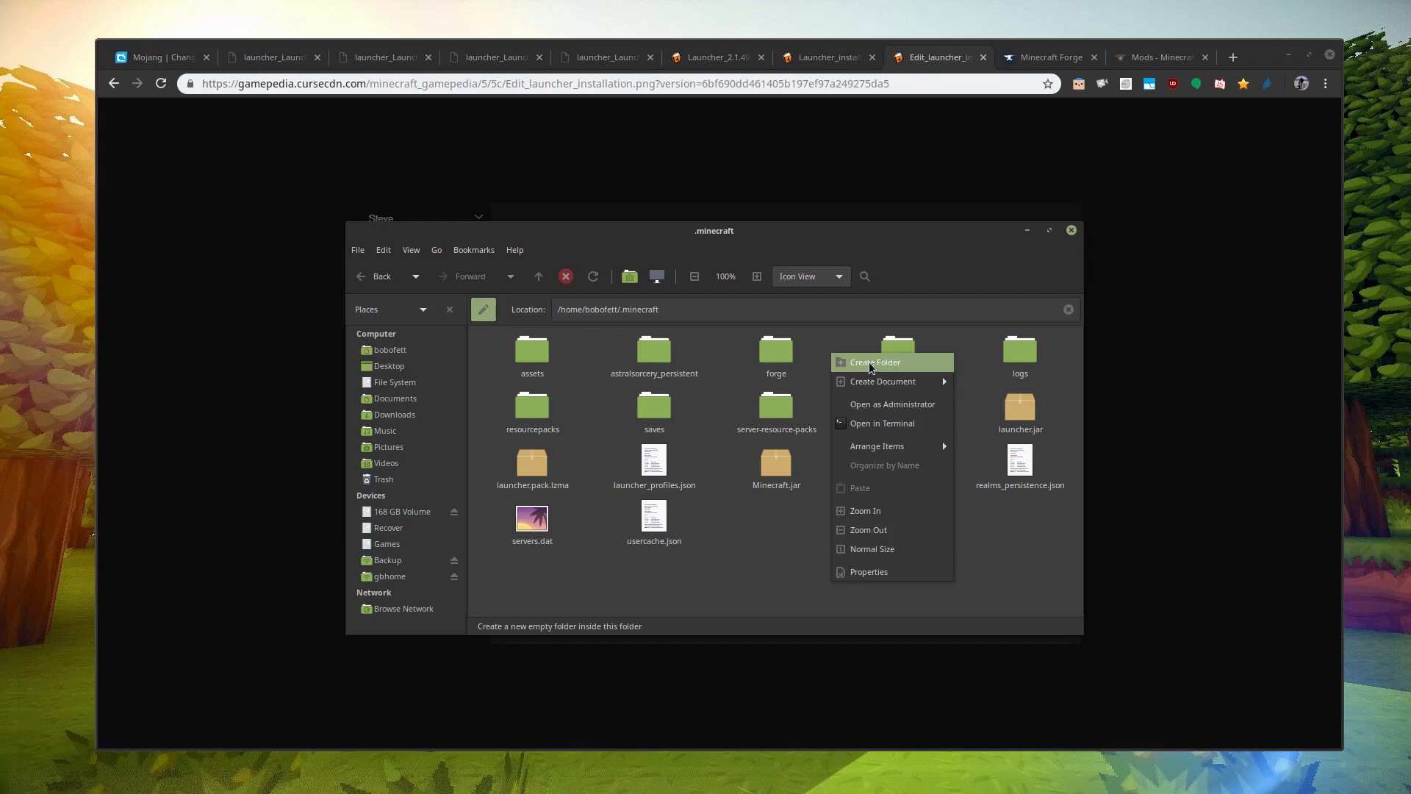
left_click(809, 365)
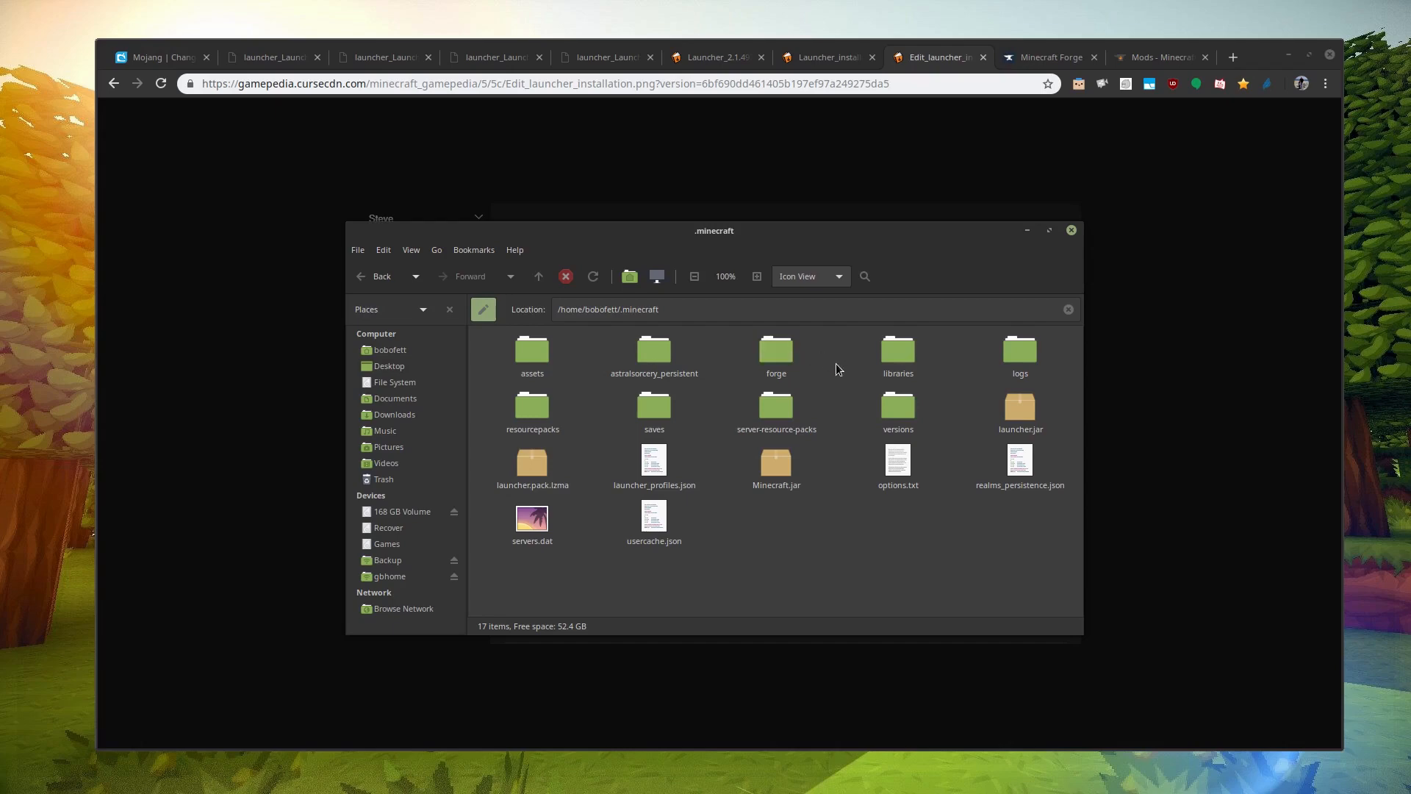
Open the forge folder and inspect the config and mods folders under fettcraftreturns inside fettcraftreturns.zip.
double_click(782, 354)
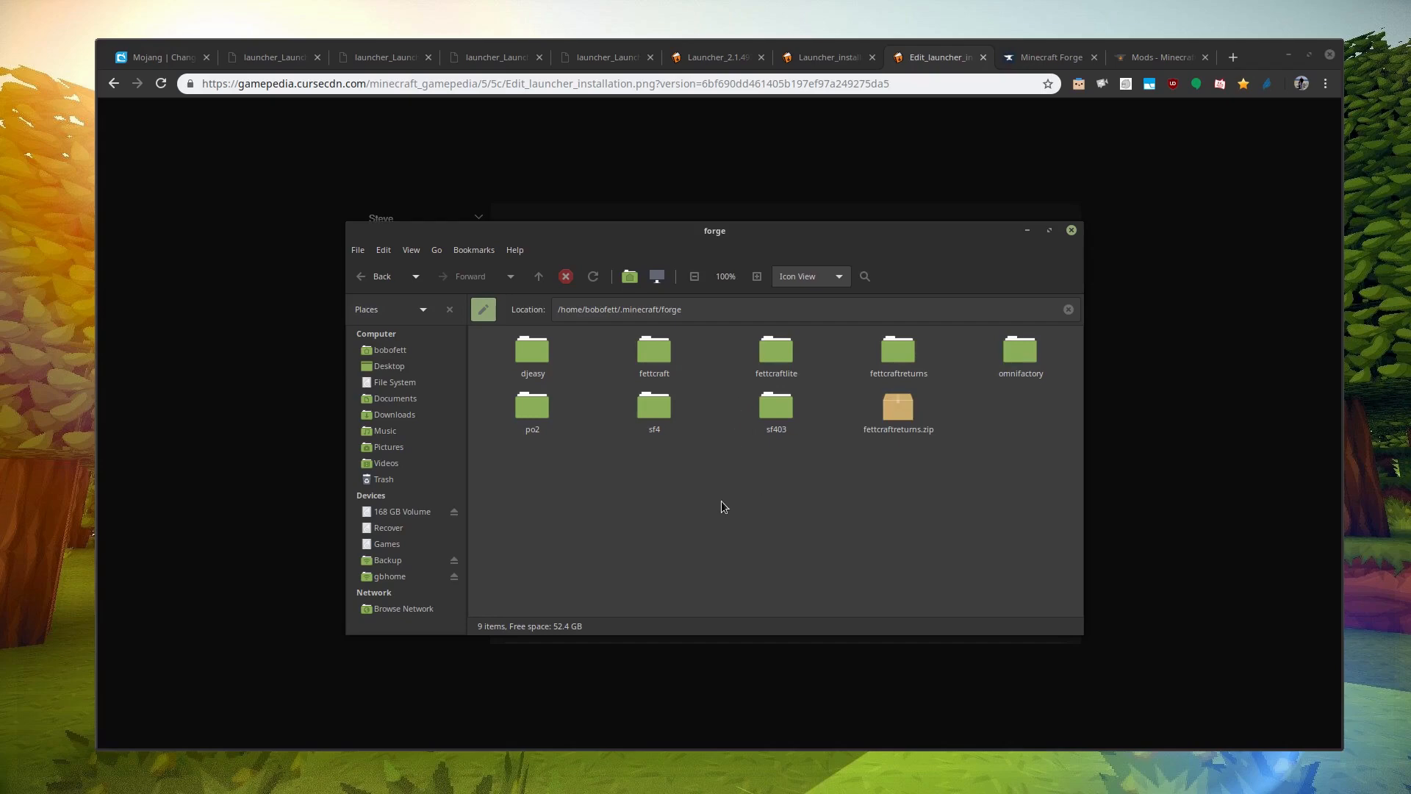
left_click(894, 417)
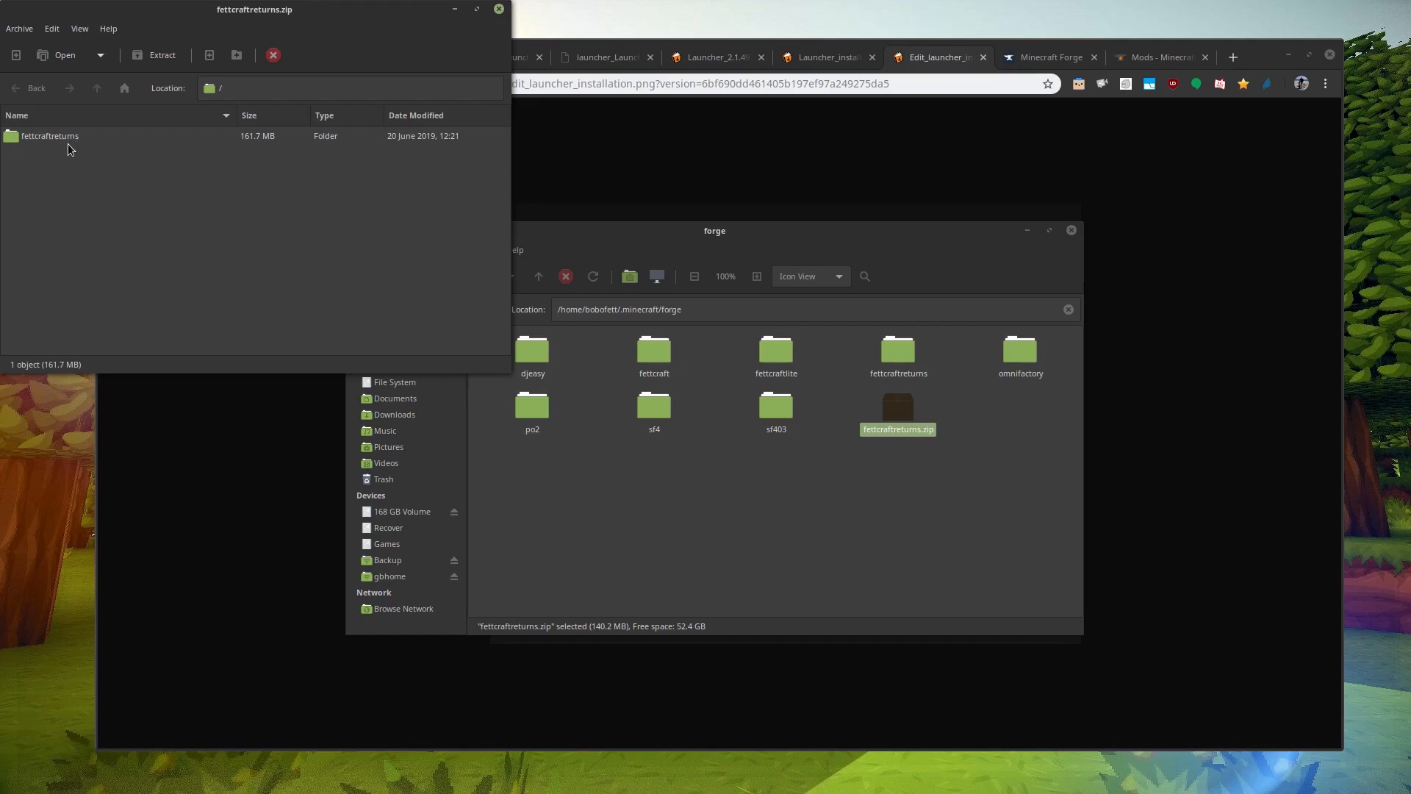
double_click(13, 138)
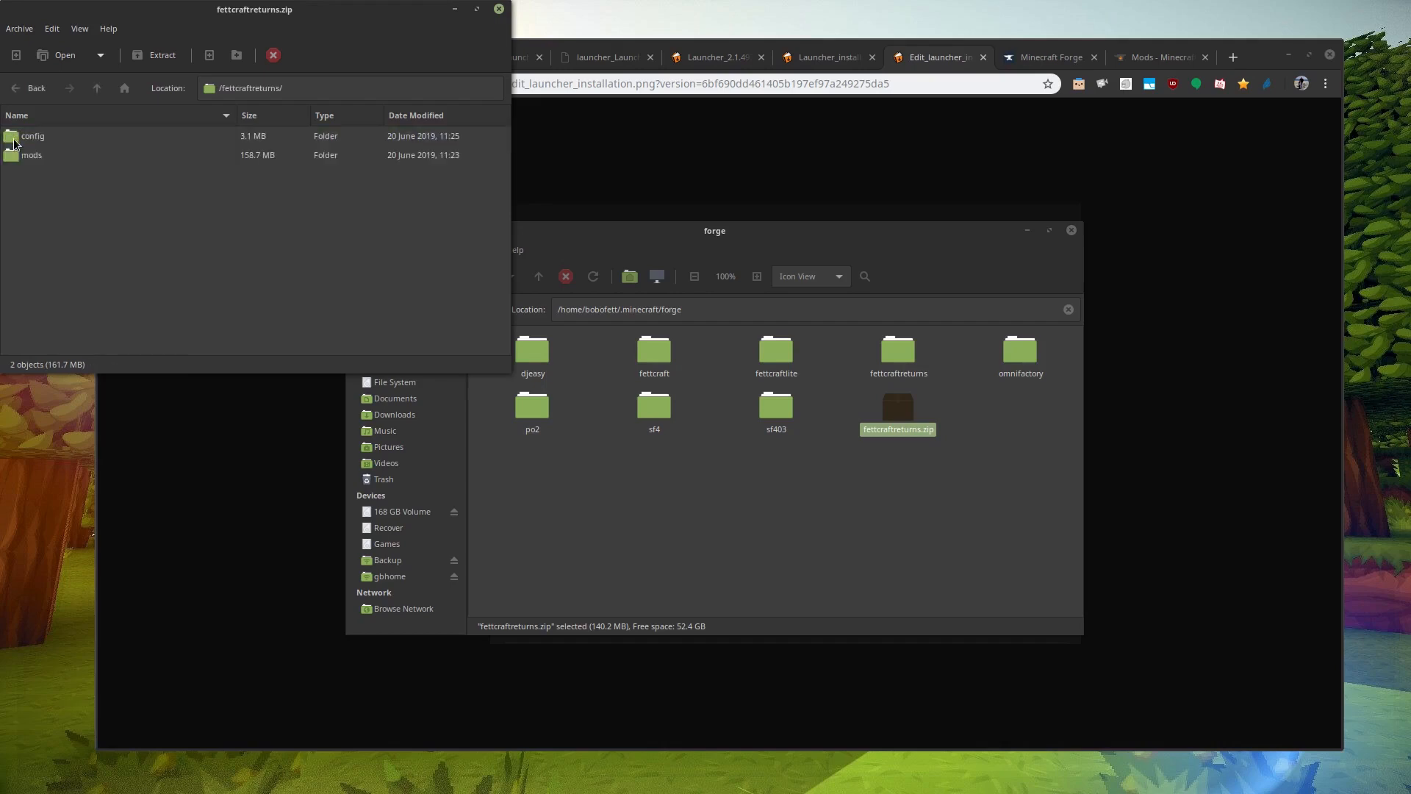
left_click(35, 161)
left_click(33, 139)
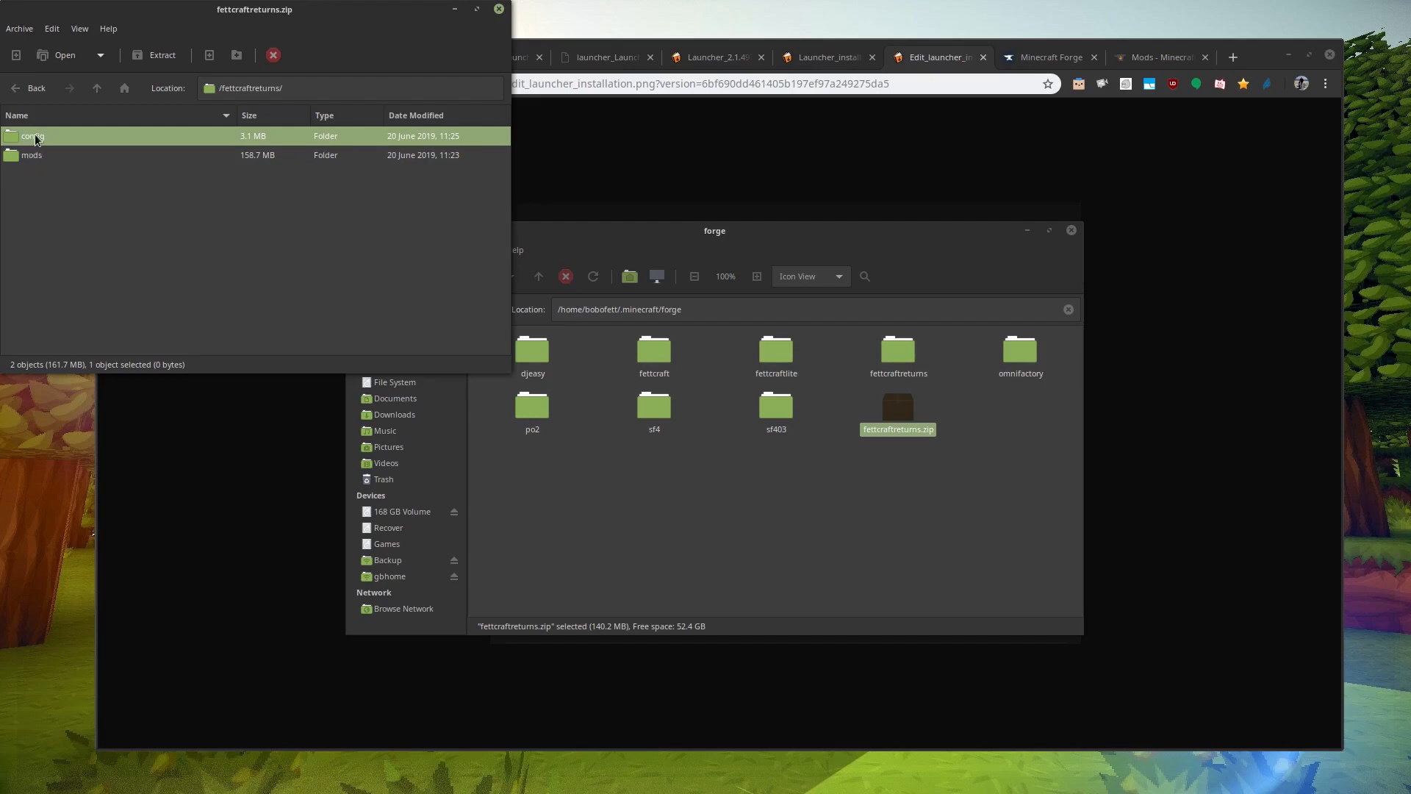
Open the mods folder inside the archive and look through its list of mod jar files.
double_click(30, 155)
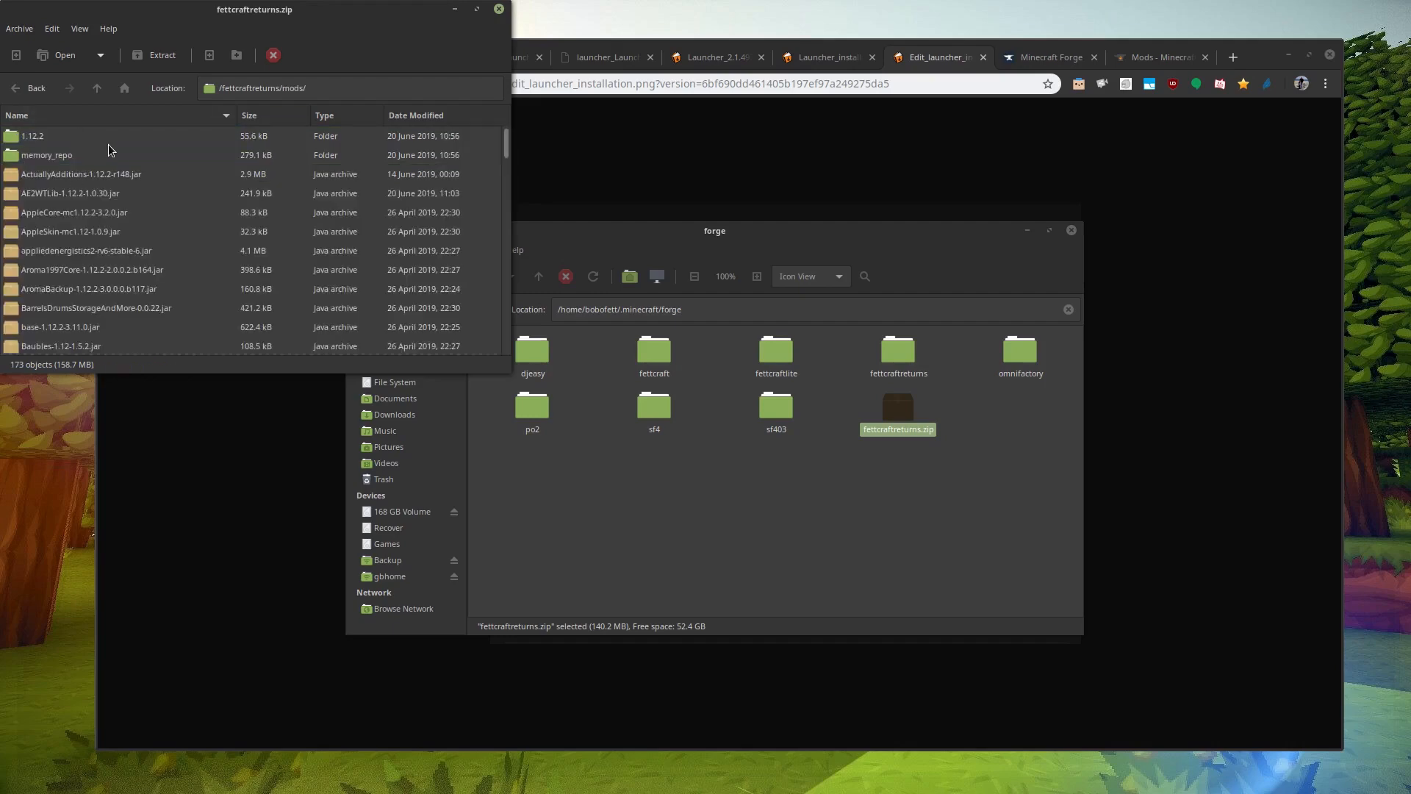
scroll(126, 193, "down", 2)
scroll(127, 193, "down", 10)
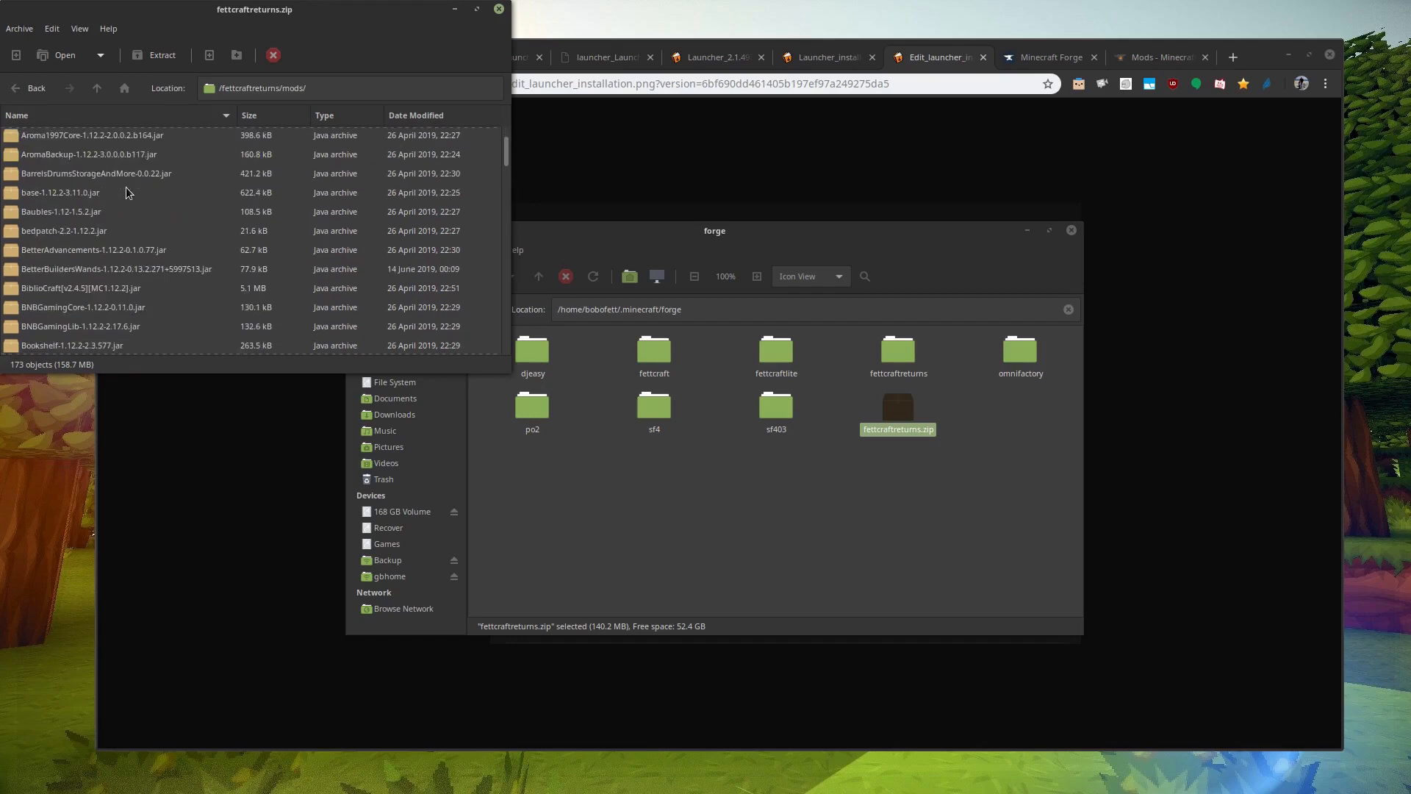
scroll(126, 193, "down", 12)
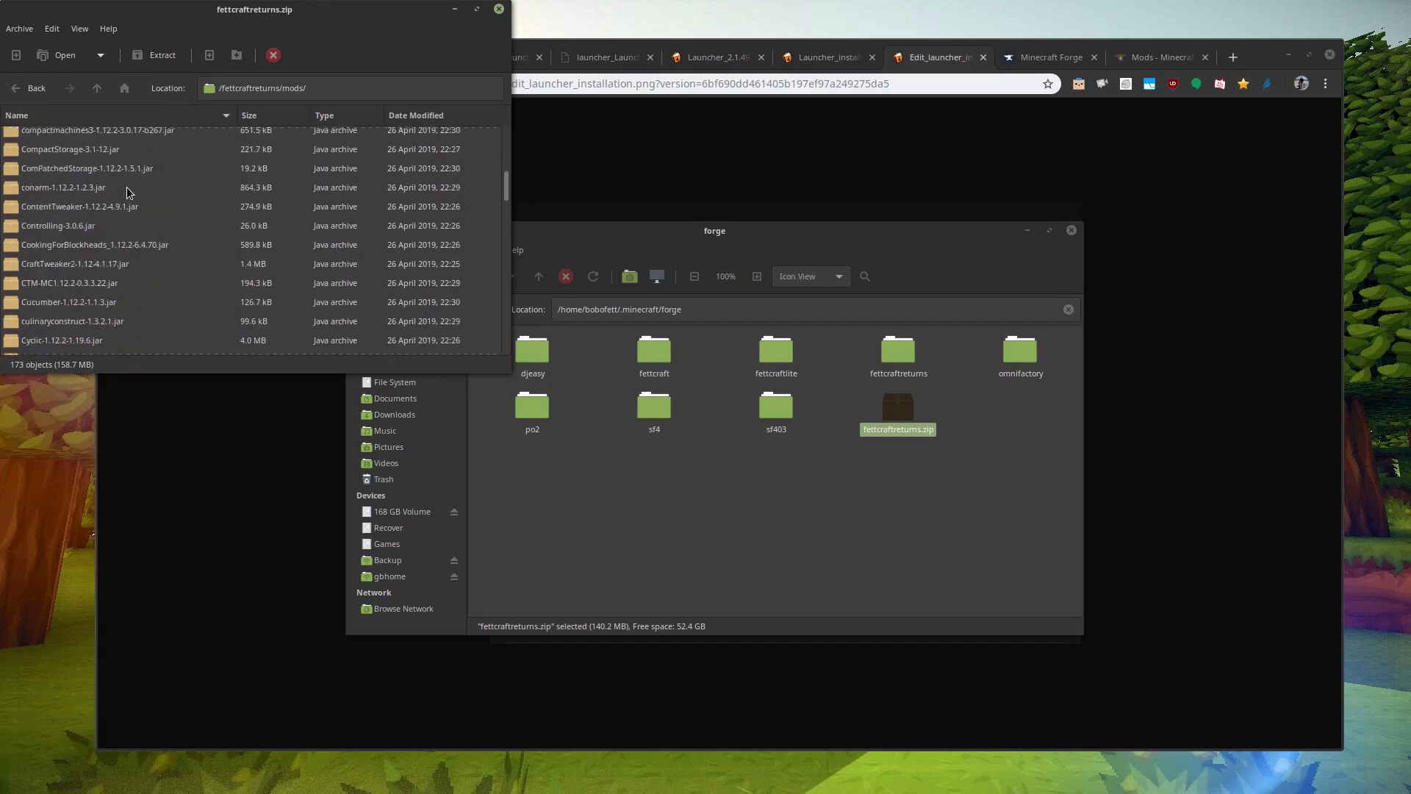
scroll(136, 246, "down", 5)
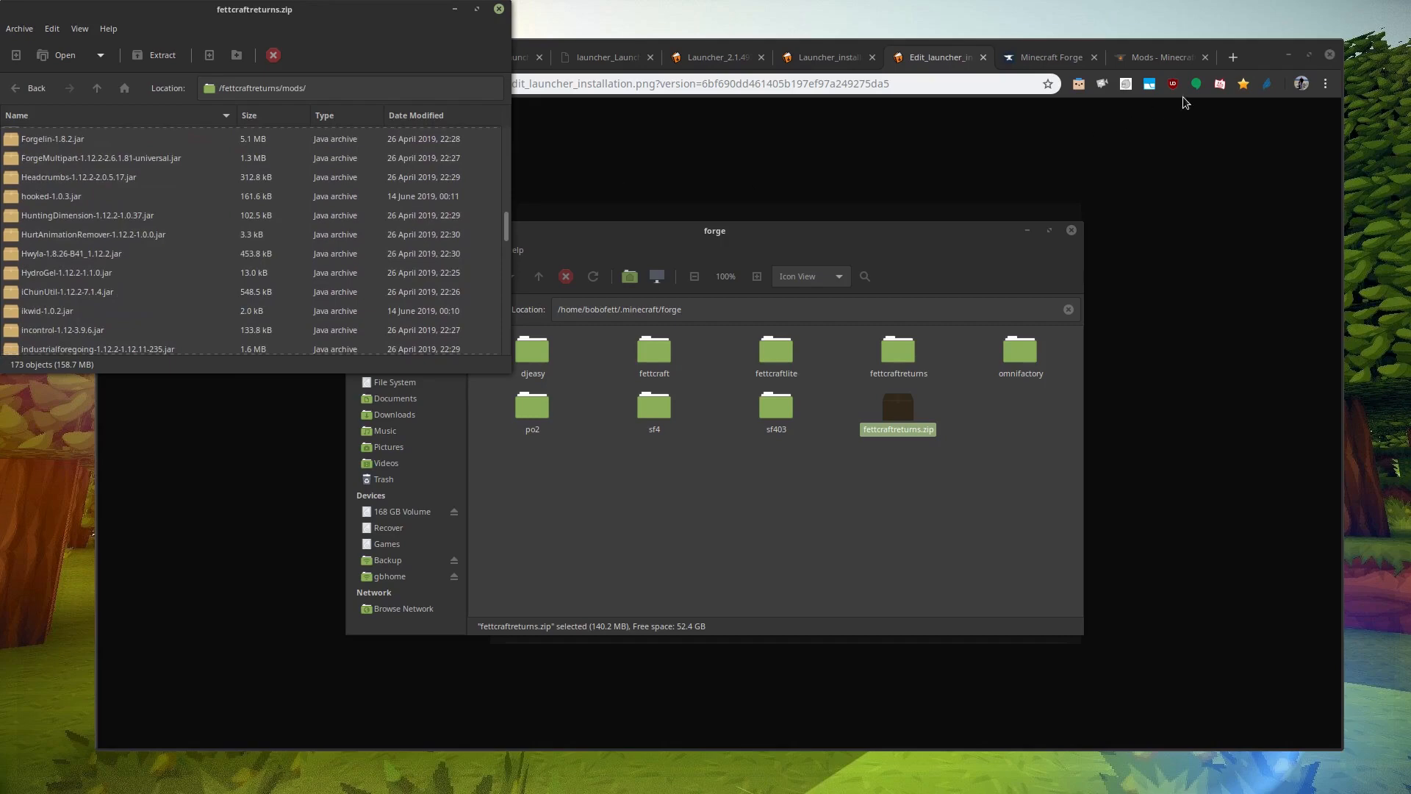
Switch to the CurseForge Minecraft mods page in the browser and select the minecraft/mc-mods part of its address.
left_click(1144, 65)
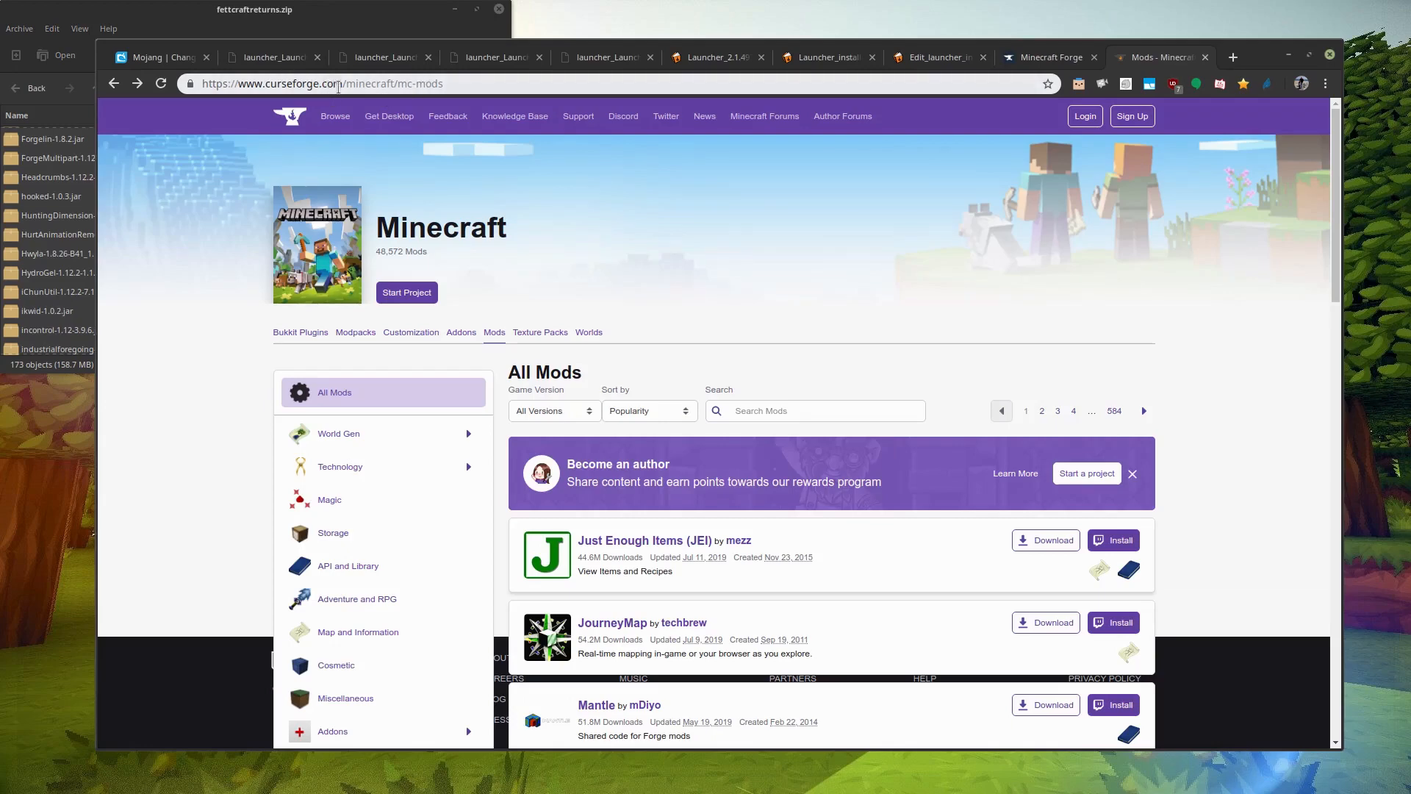
left_click_drag(446, 87, 345, 85)
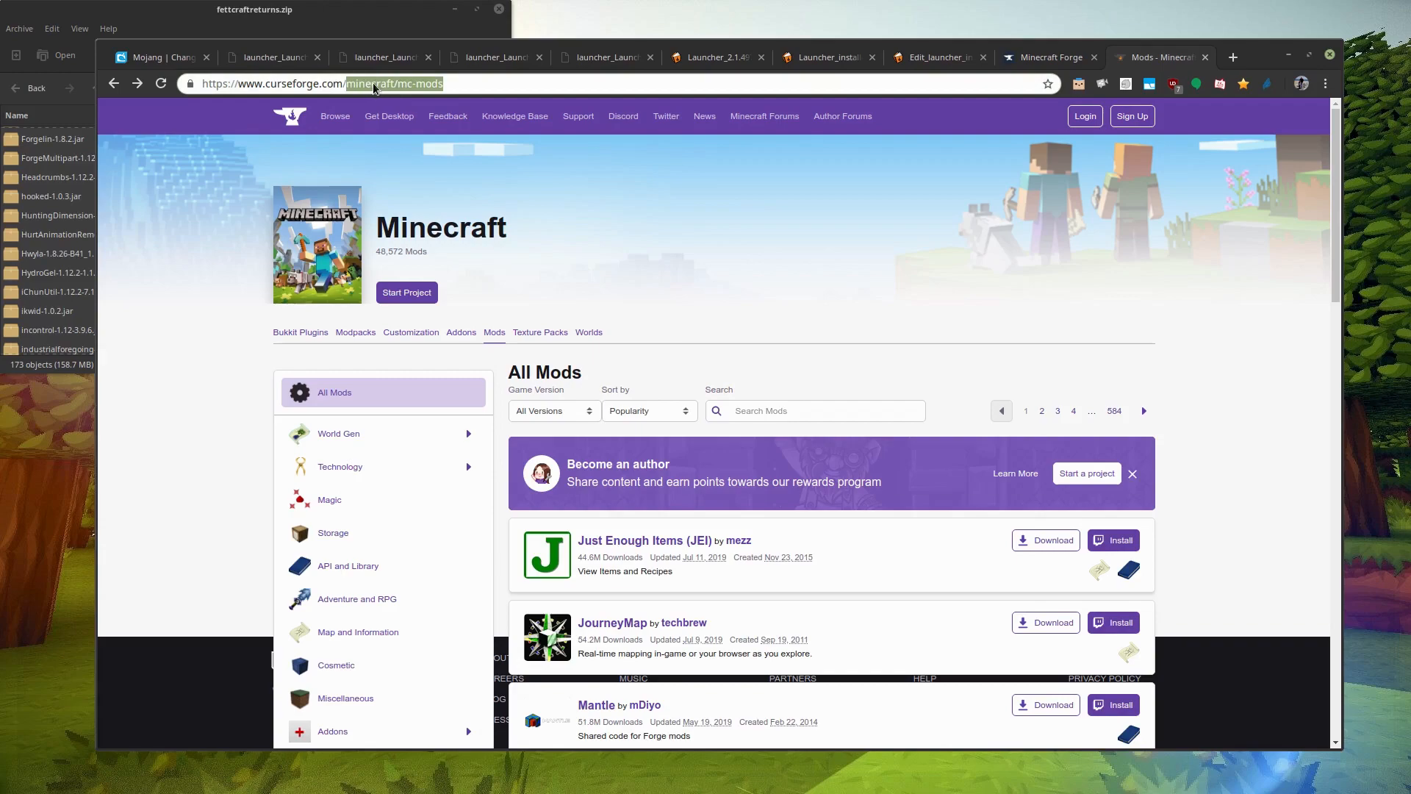
Open the CurseForge home page, enter the Minecraft section and look through its list of modpacks.
key("BackSpace")
key("Return")
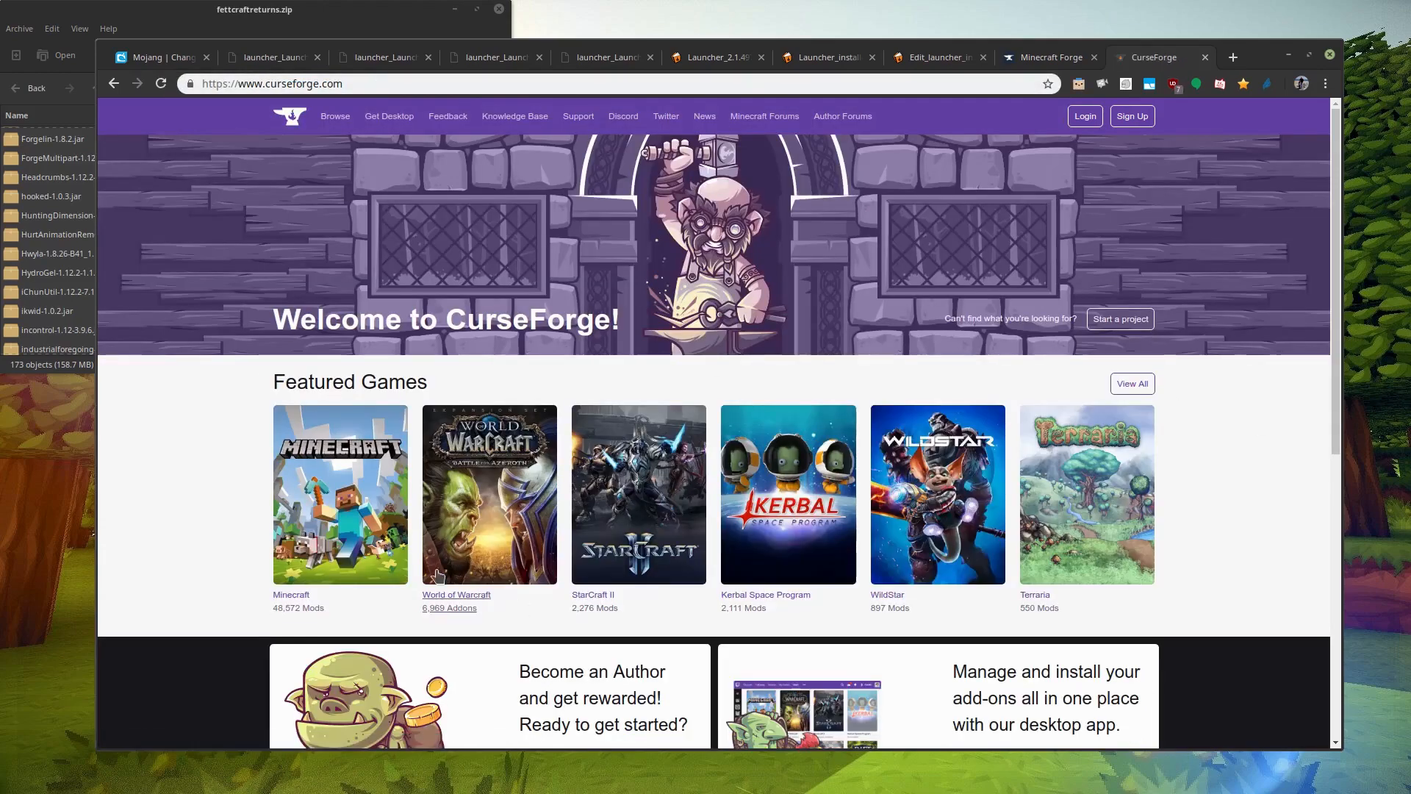
left_click(298, 477)
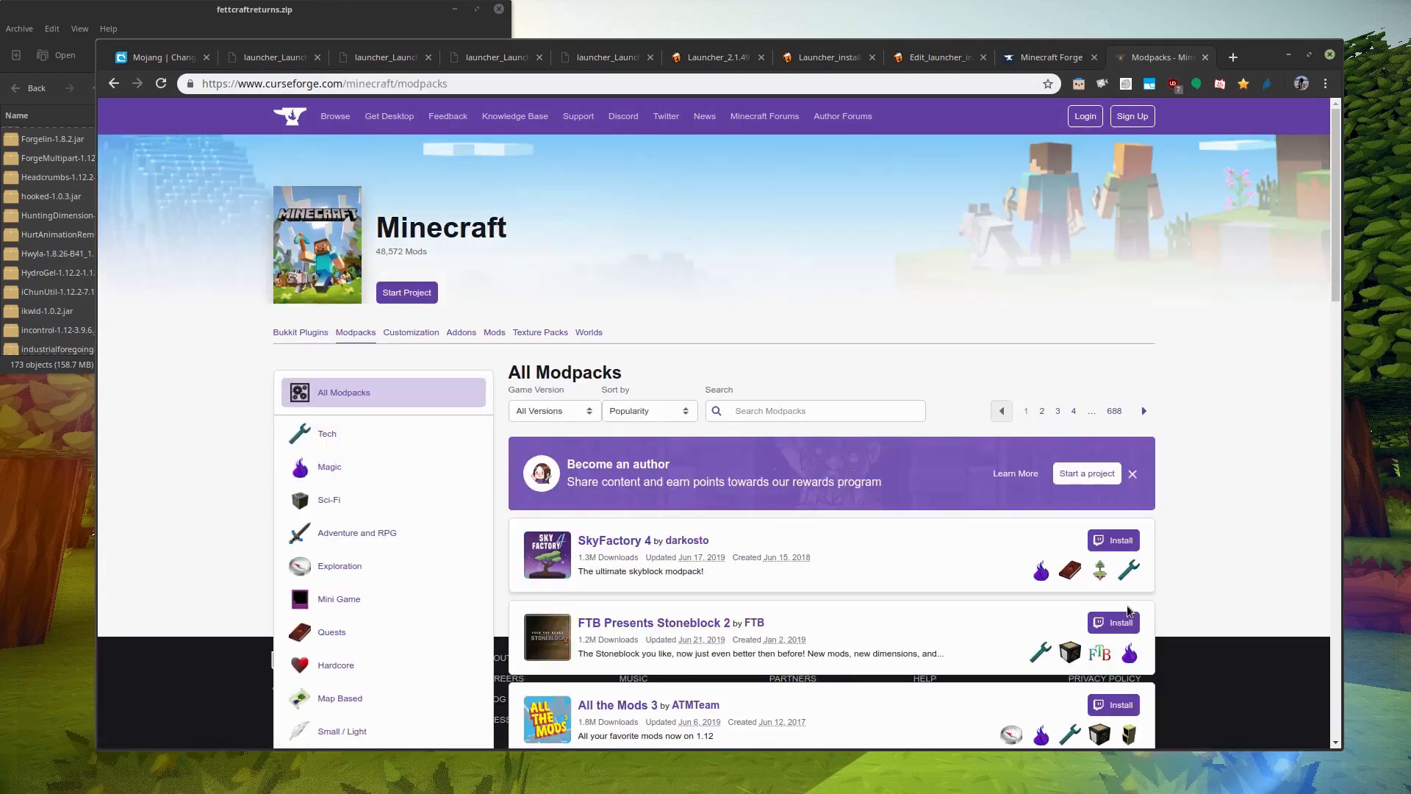
scroll(1199, 532, "down", 5)
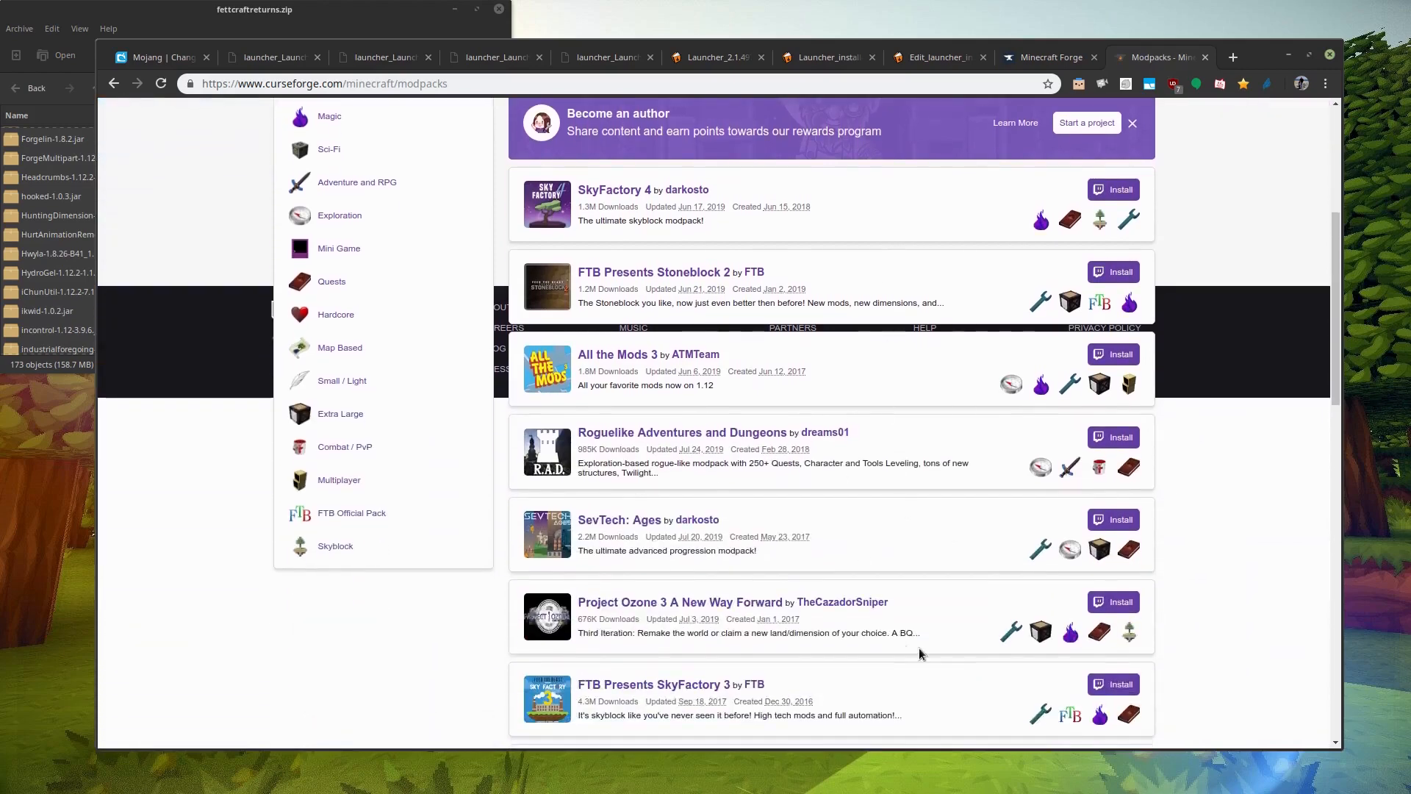
scroll(1228, 327, "up", 3)
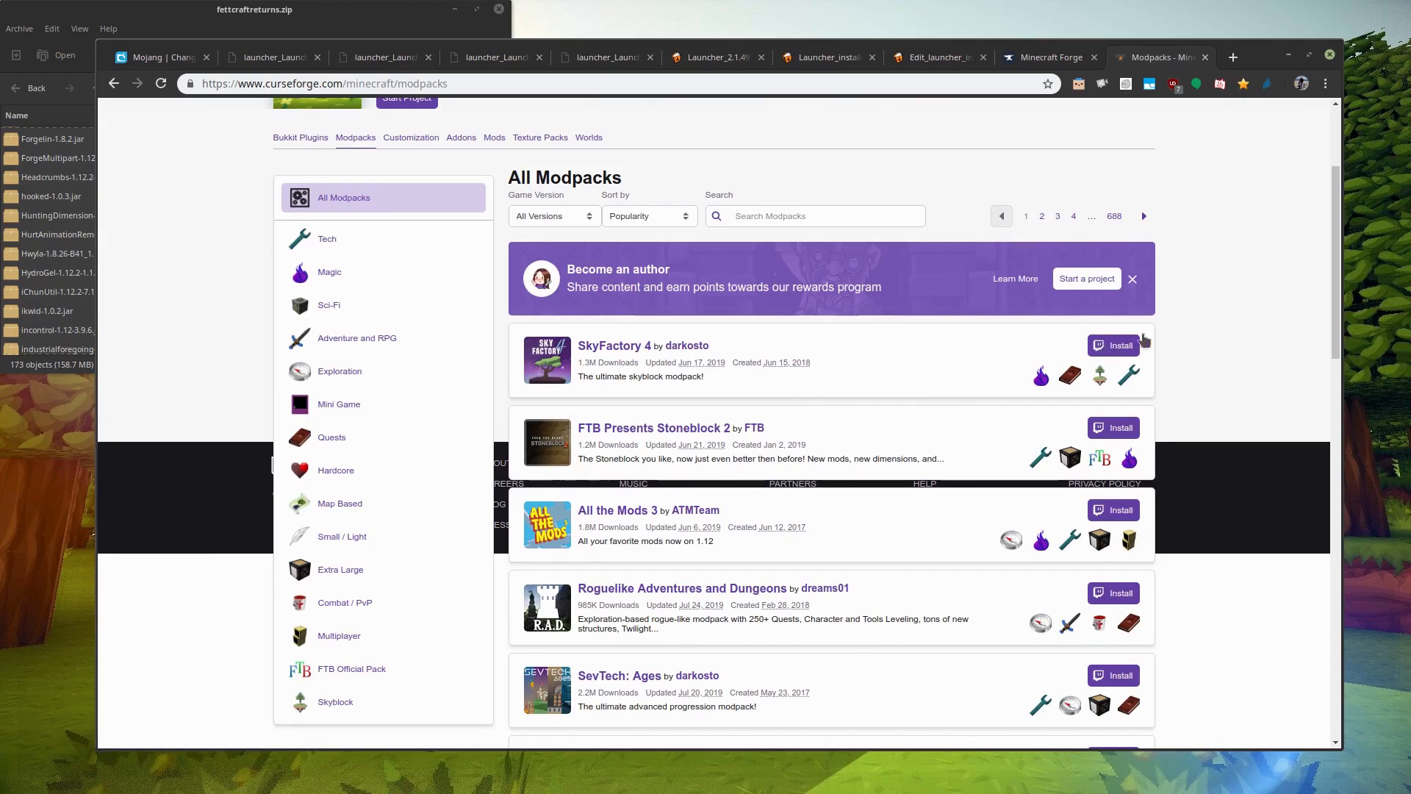
scroll(1206, 317, "up", 2)
scroll(1204, 317, "up", 1)
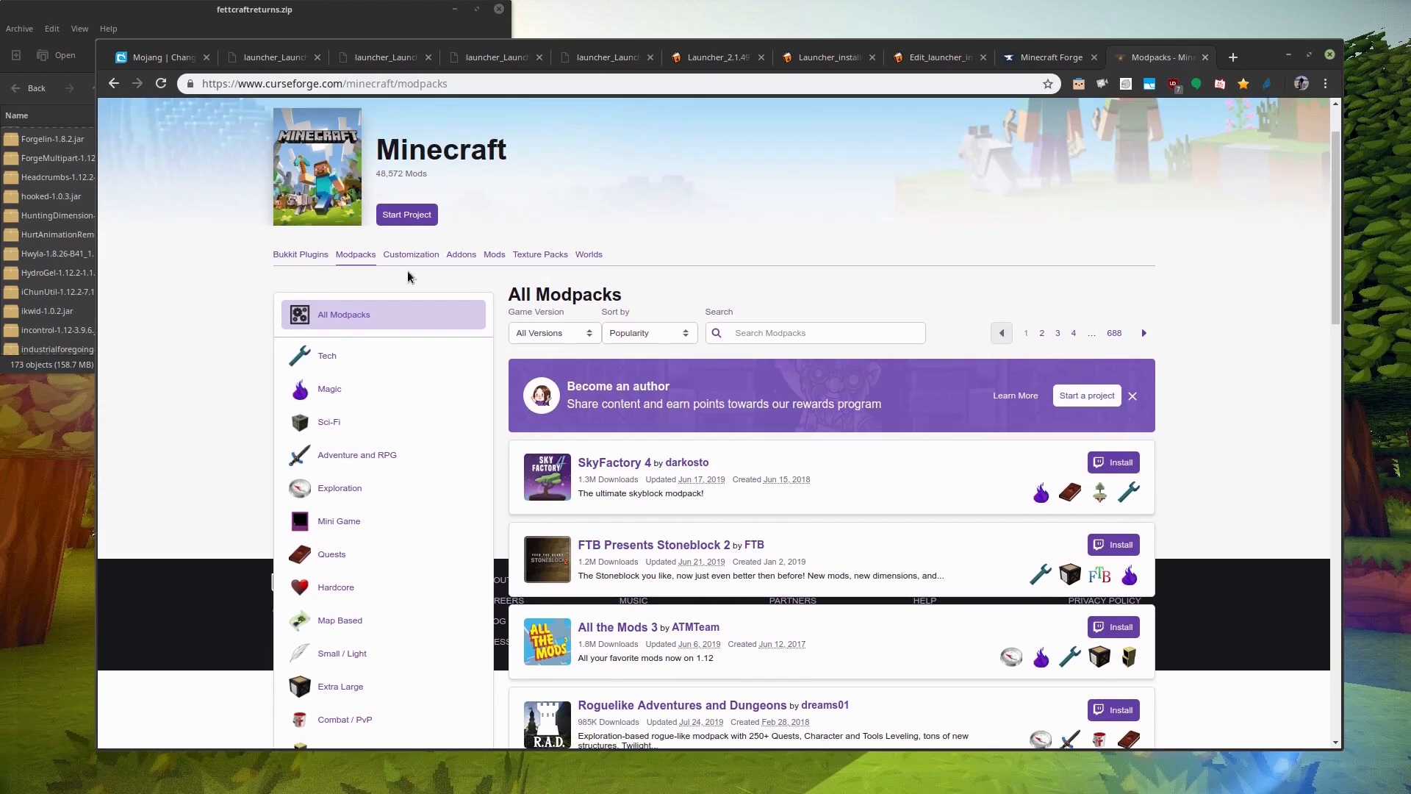
Open the Minecraft Mods category and search it for "hunger overhaul".
left_click(492, 256)
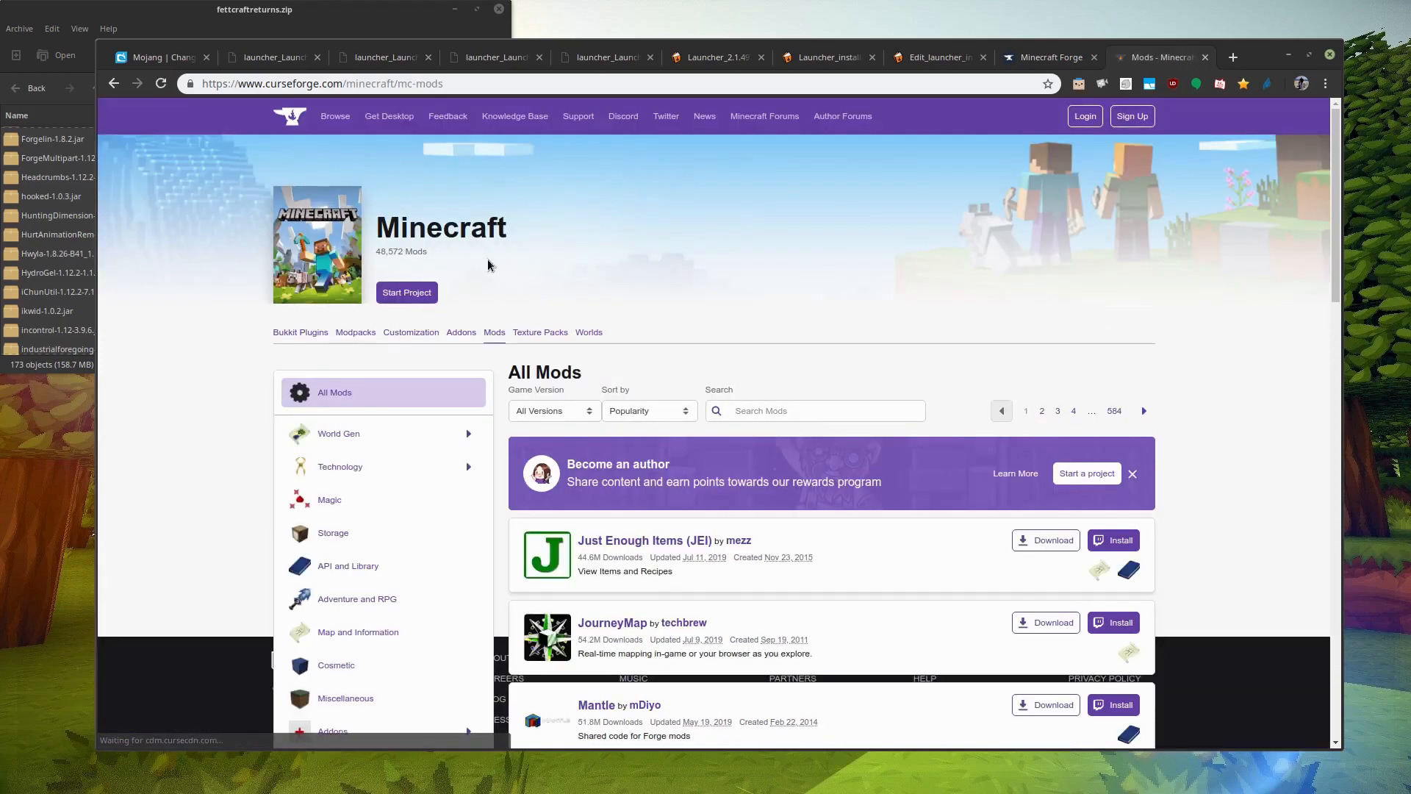
left_click(818, 412)
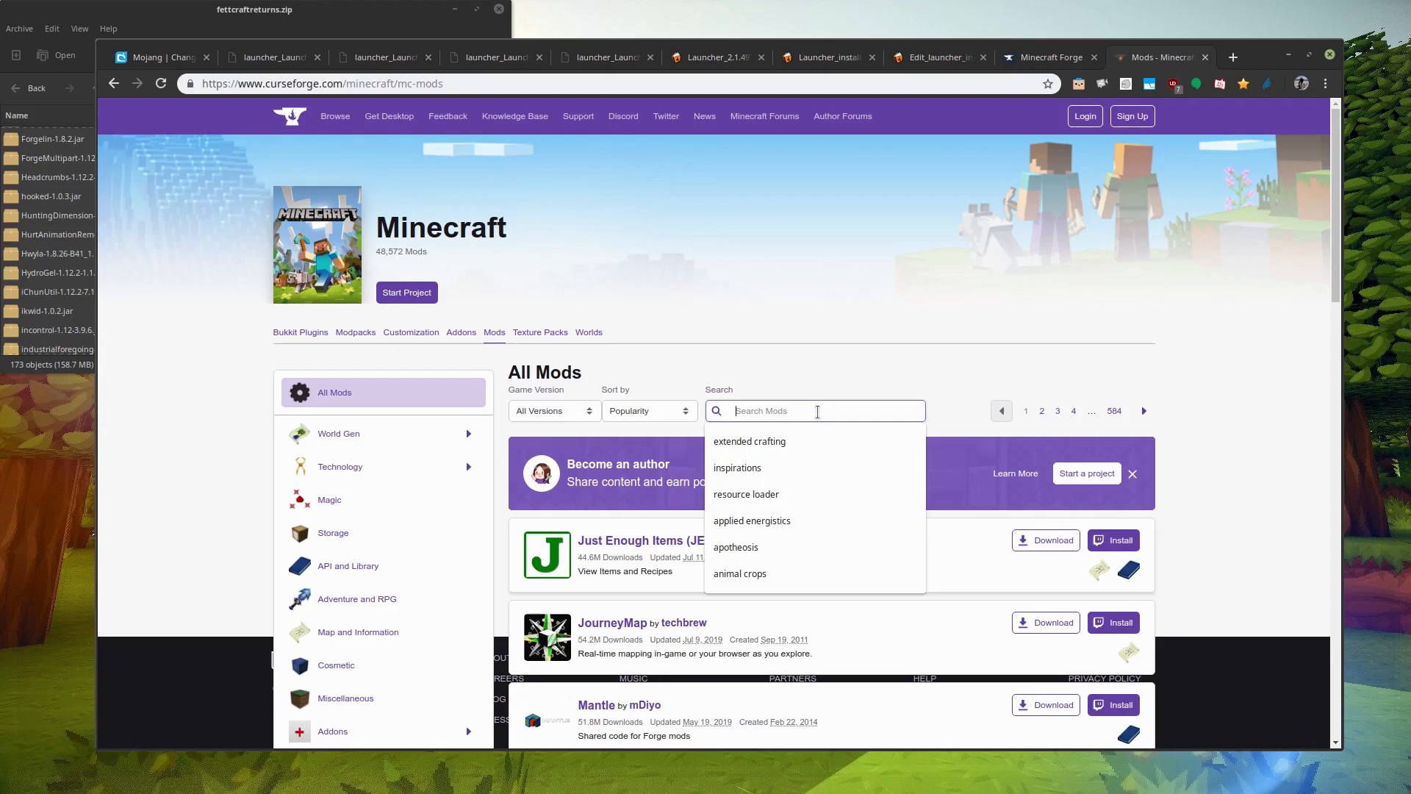
type("hunger overhaul")
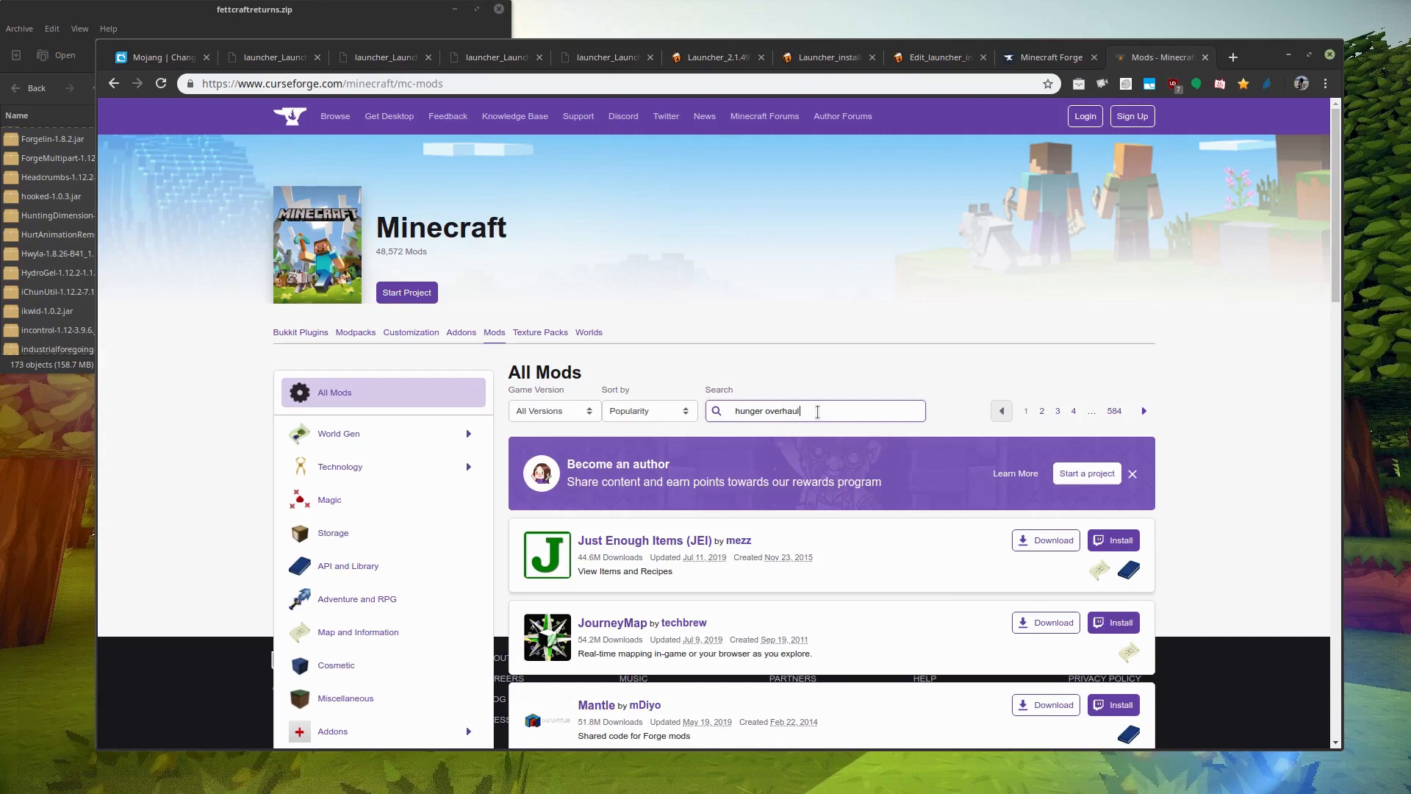
key("Return")
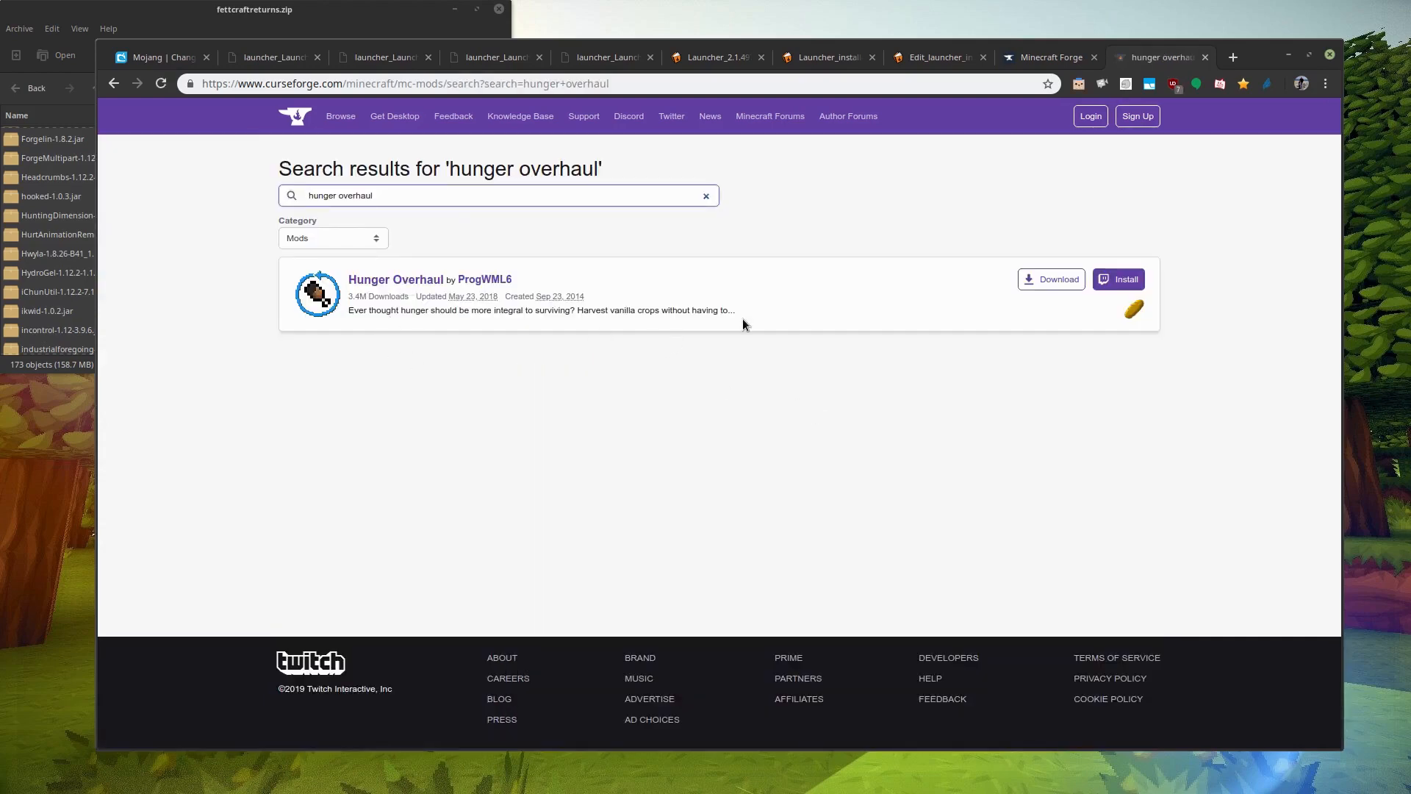
Download the Hunger Overhaul mod, keep its jar file despite the browser's safety check, and return to the All Mods list.
left_click(1050, 285)
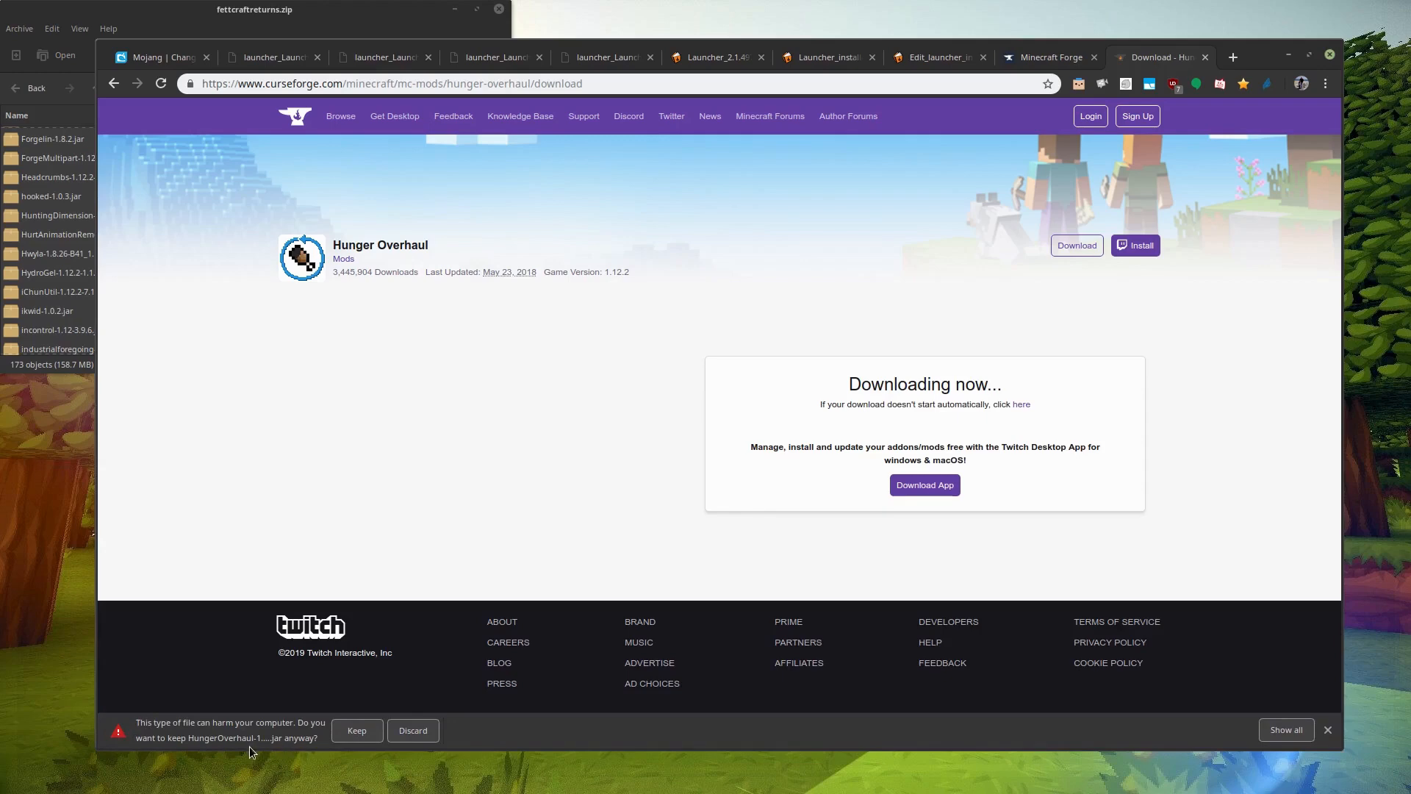
left_click(355, 731)
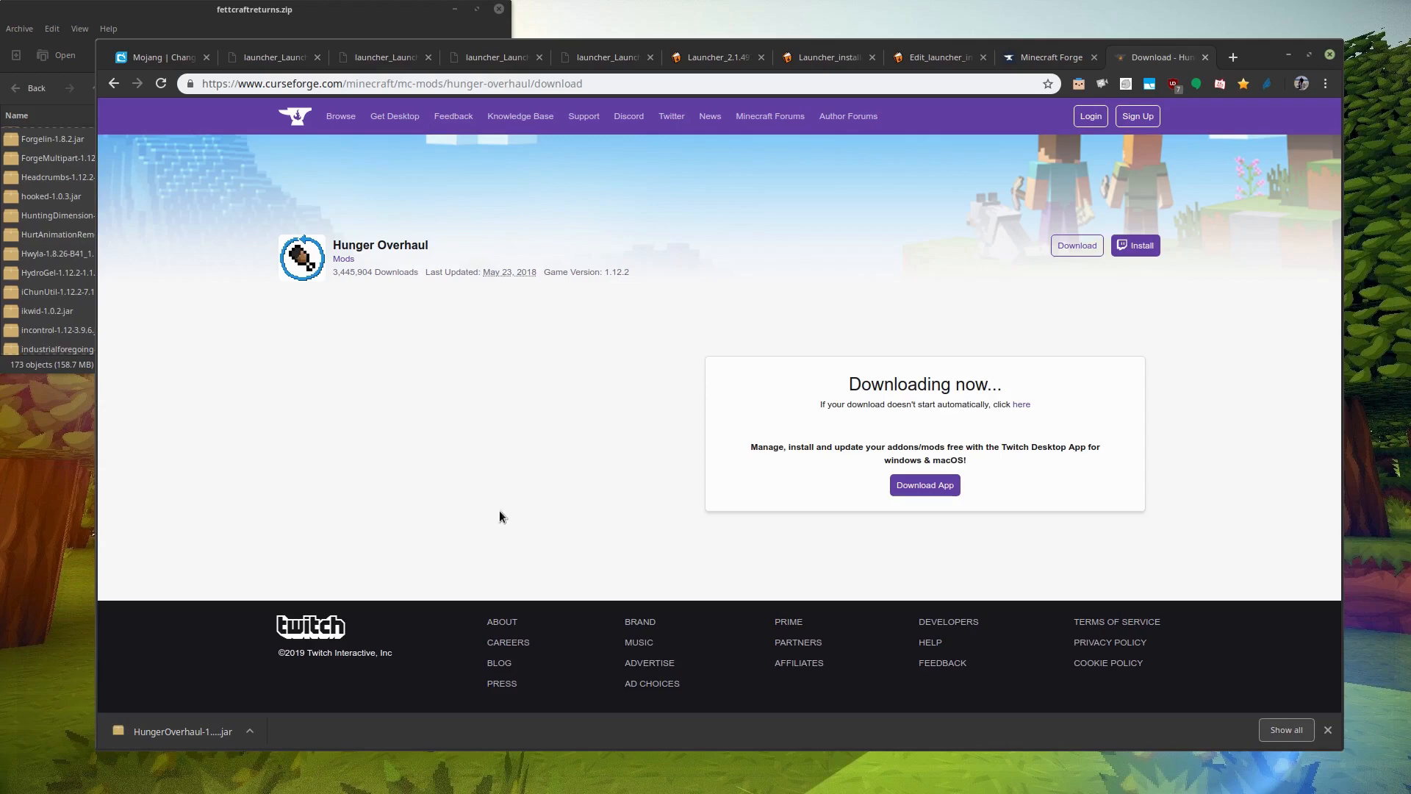
left_click(114, 83)
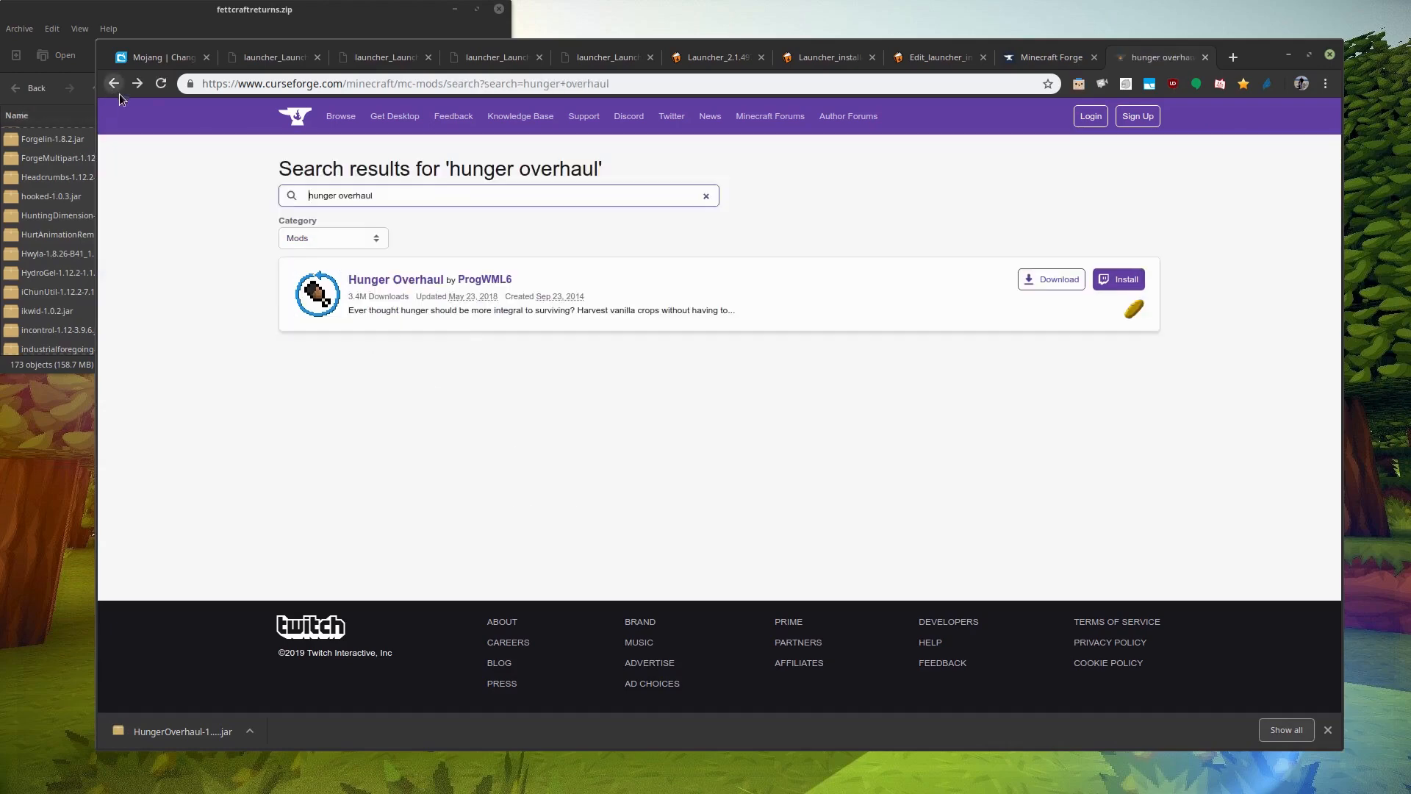
left_click(113, 83)
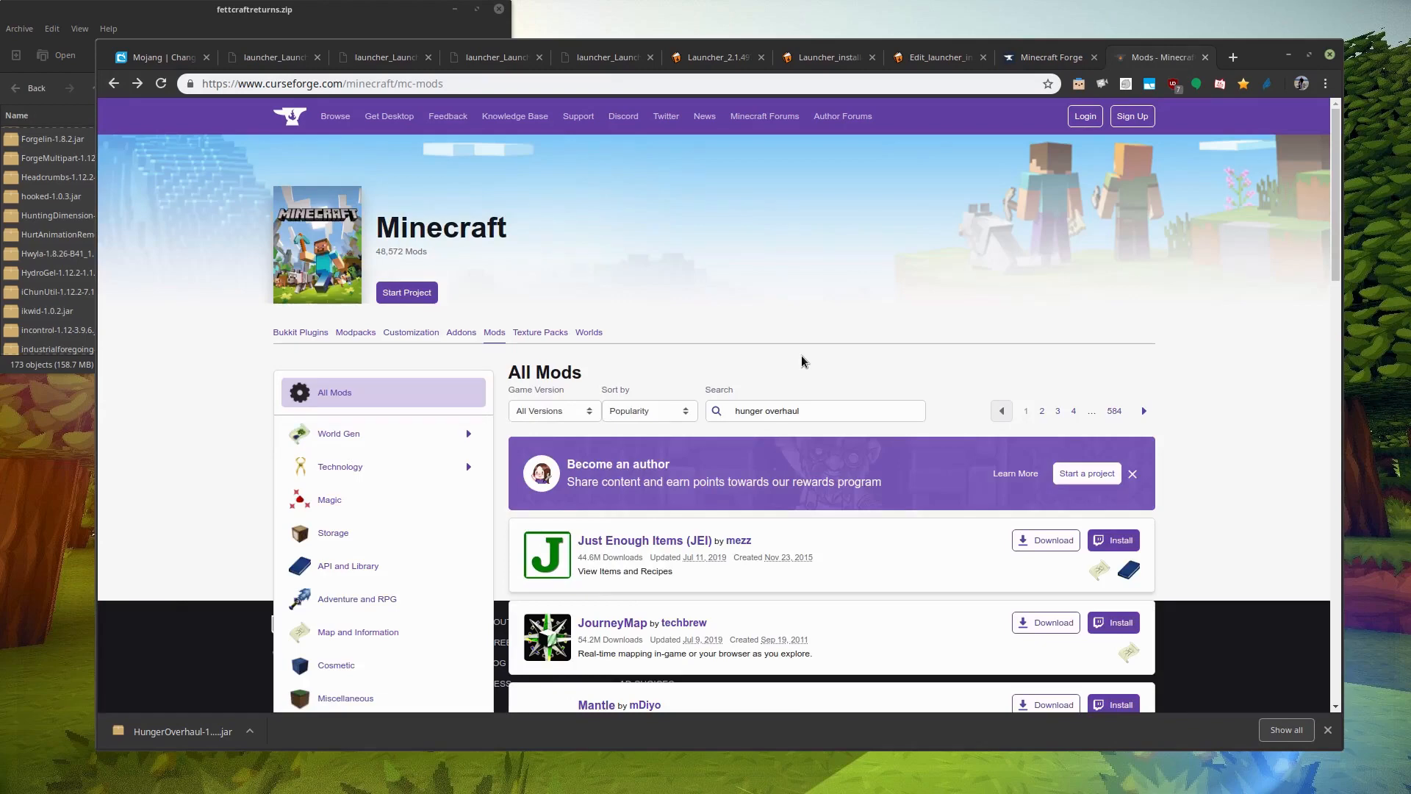
Browse down the All Mods list and open the Applied Energistics 2 project page.
scroll(1228, 425, "down", 7)
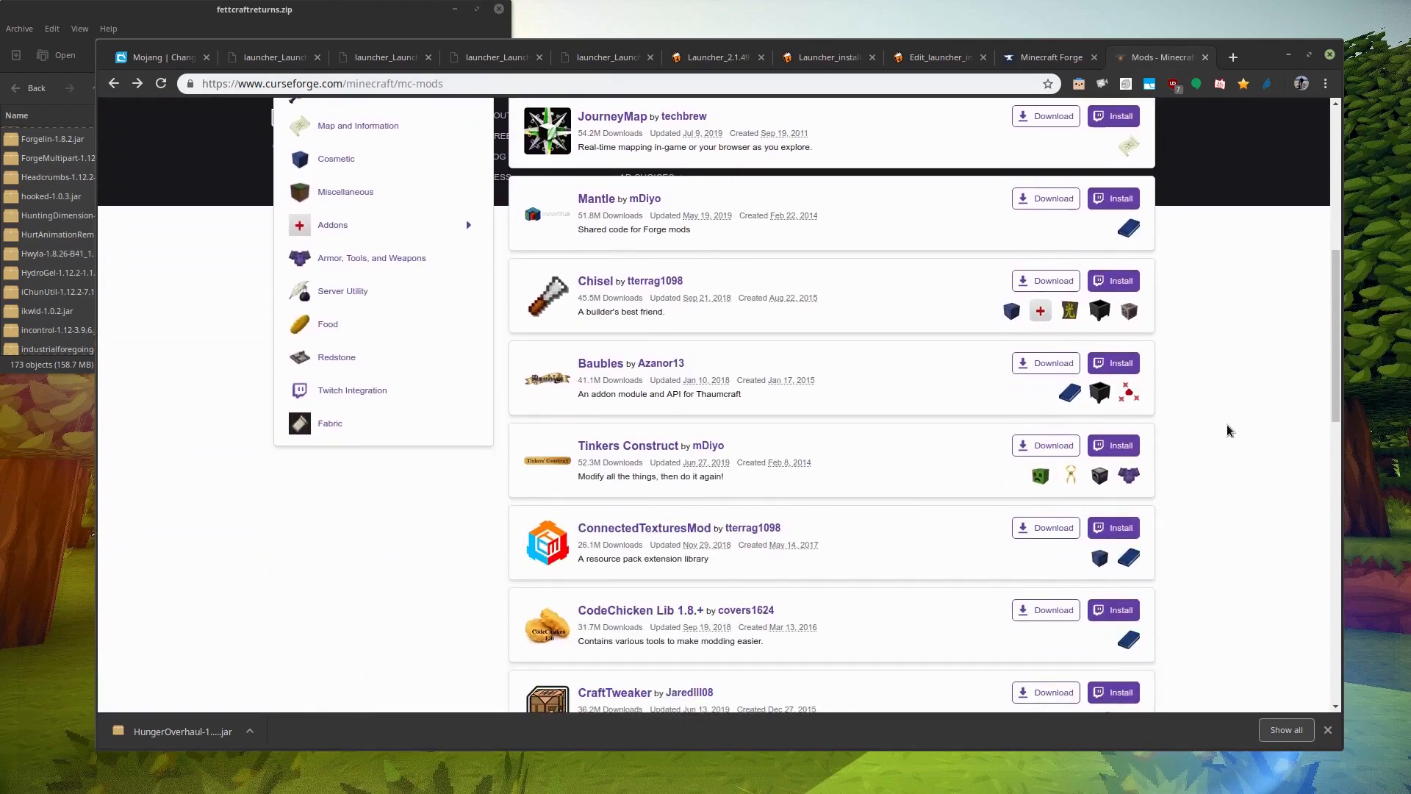
scroll(1227, 426, "down", 3)
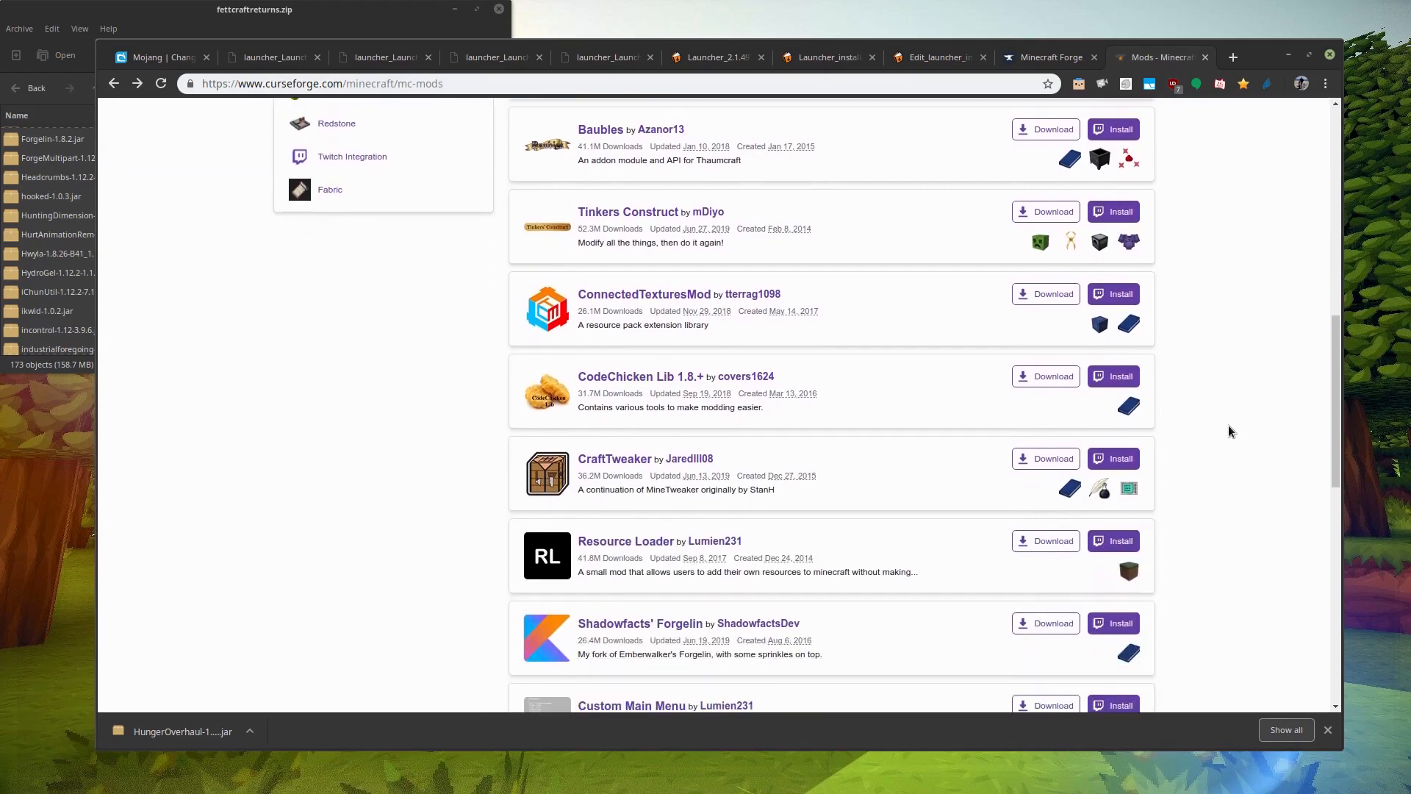
scroll(1232, 431, "down", 1)
scroll(1230, 431, "down", 7)
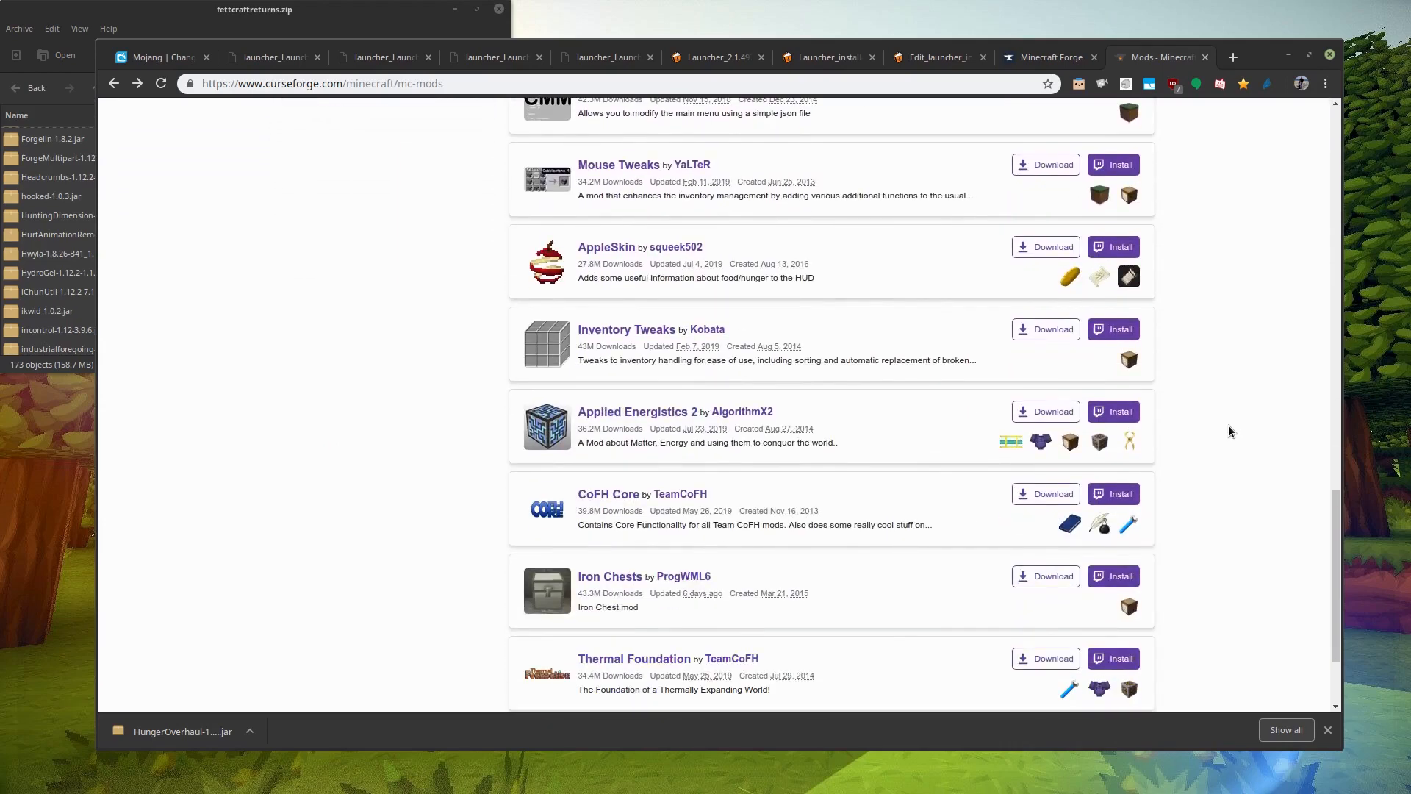
left_click(653, 414)
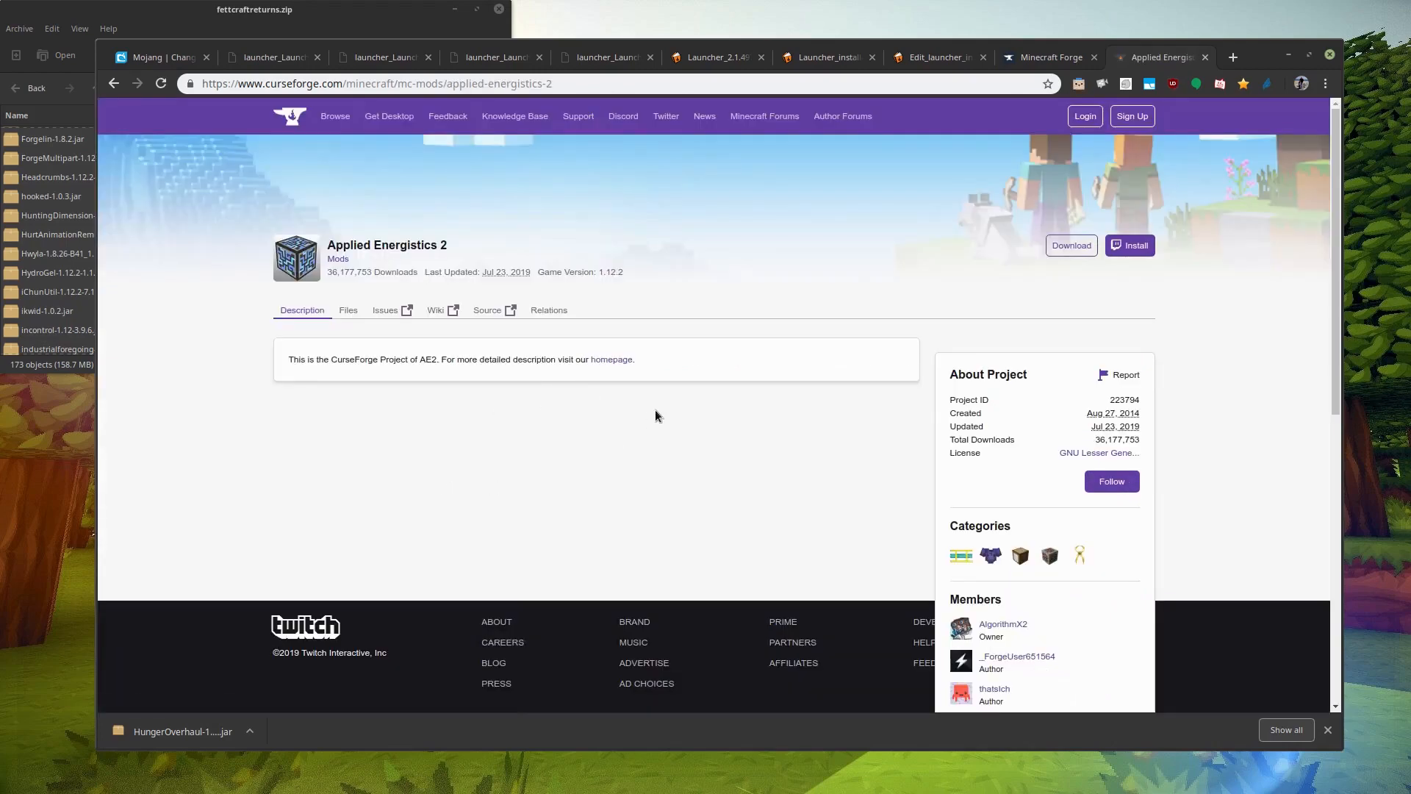
Examine the Applied Energistics 2 project details and its recent files for each Minecraft version.
scroll(1223, 455, "down", 2)
scroll(1228, 441, "down", 5)
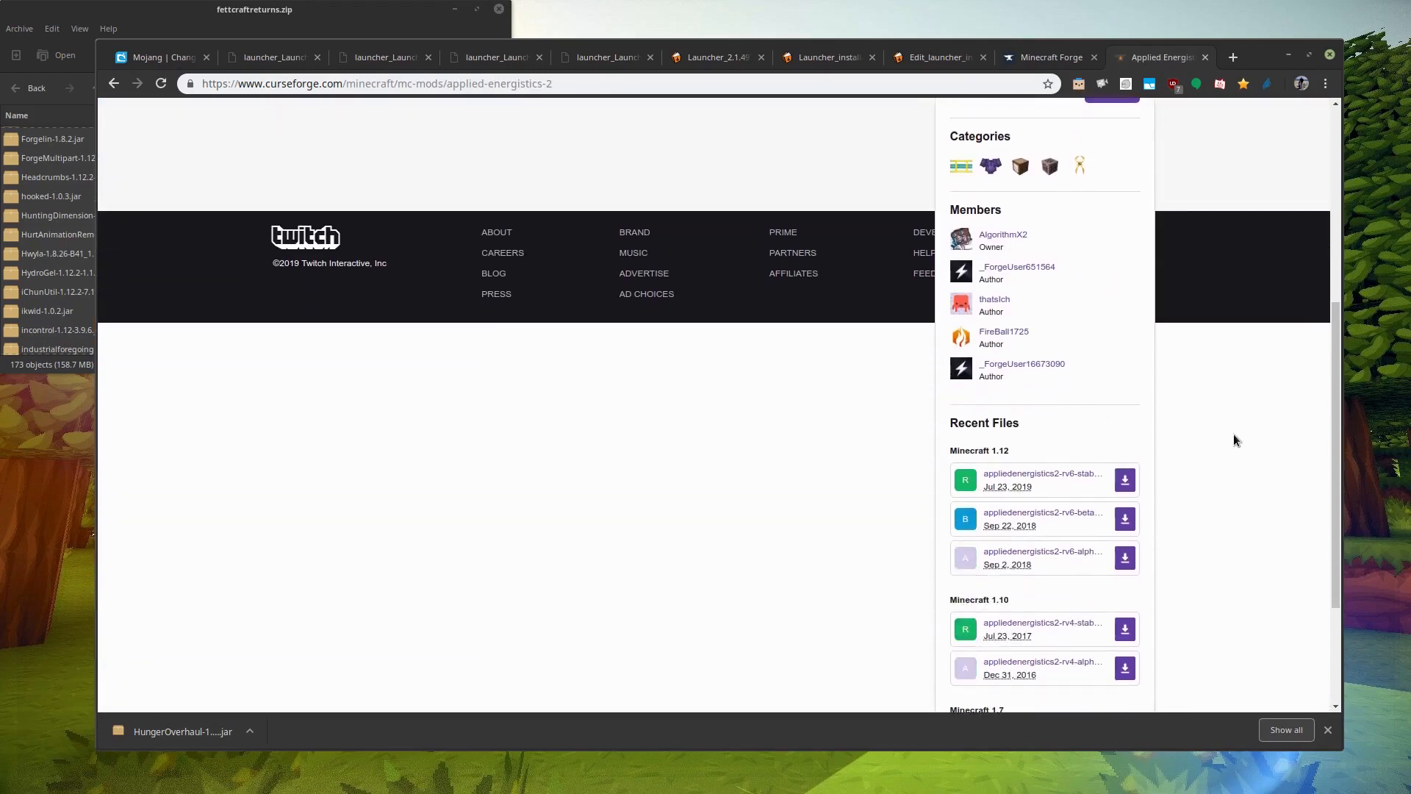
scroll(1238, 432, "down", 1)
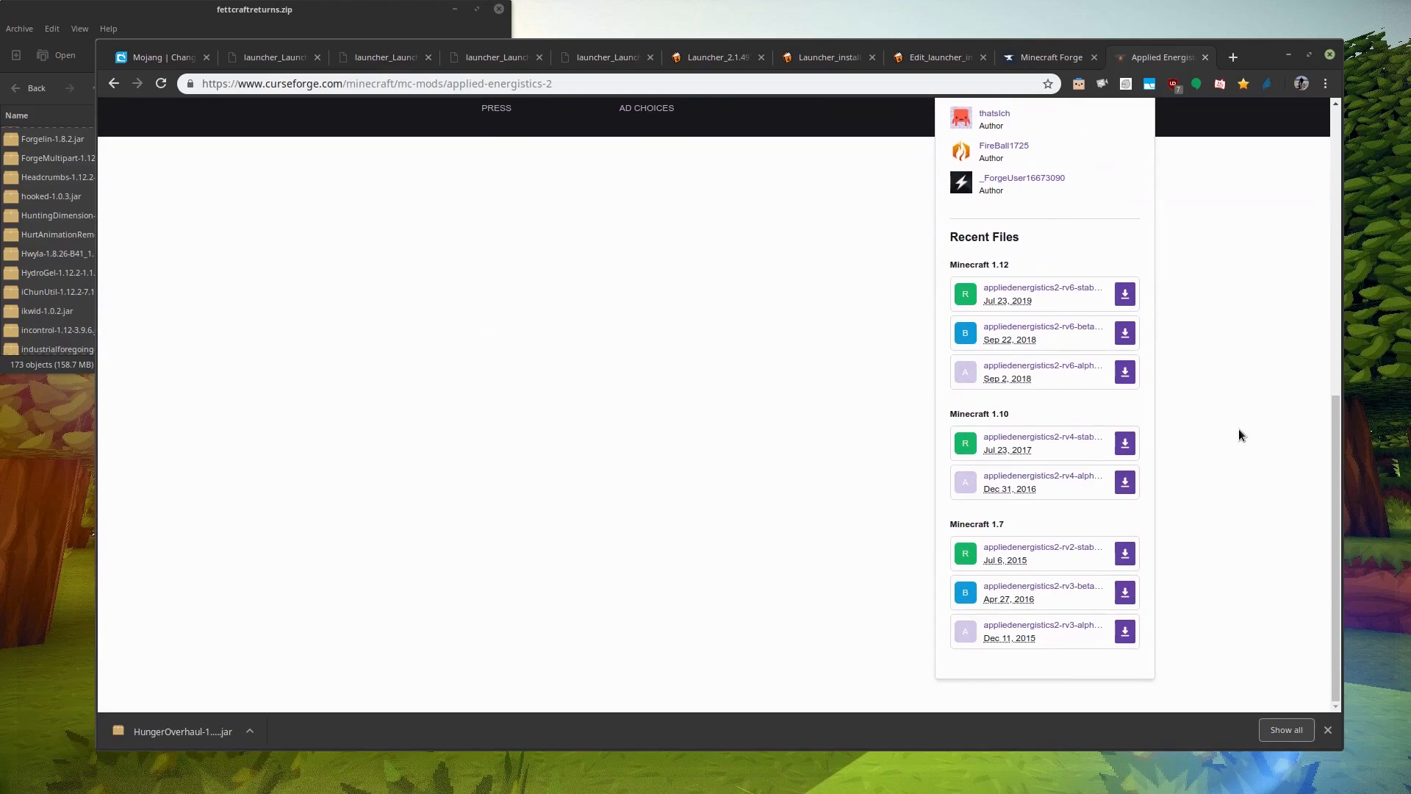
scroll(1227, 397, "up", 3)
scroll(1237, 328, "down", 3)
scroll(1252, 305, "up", 3)
scroll(1251, 300, "up", 3)
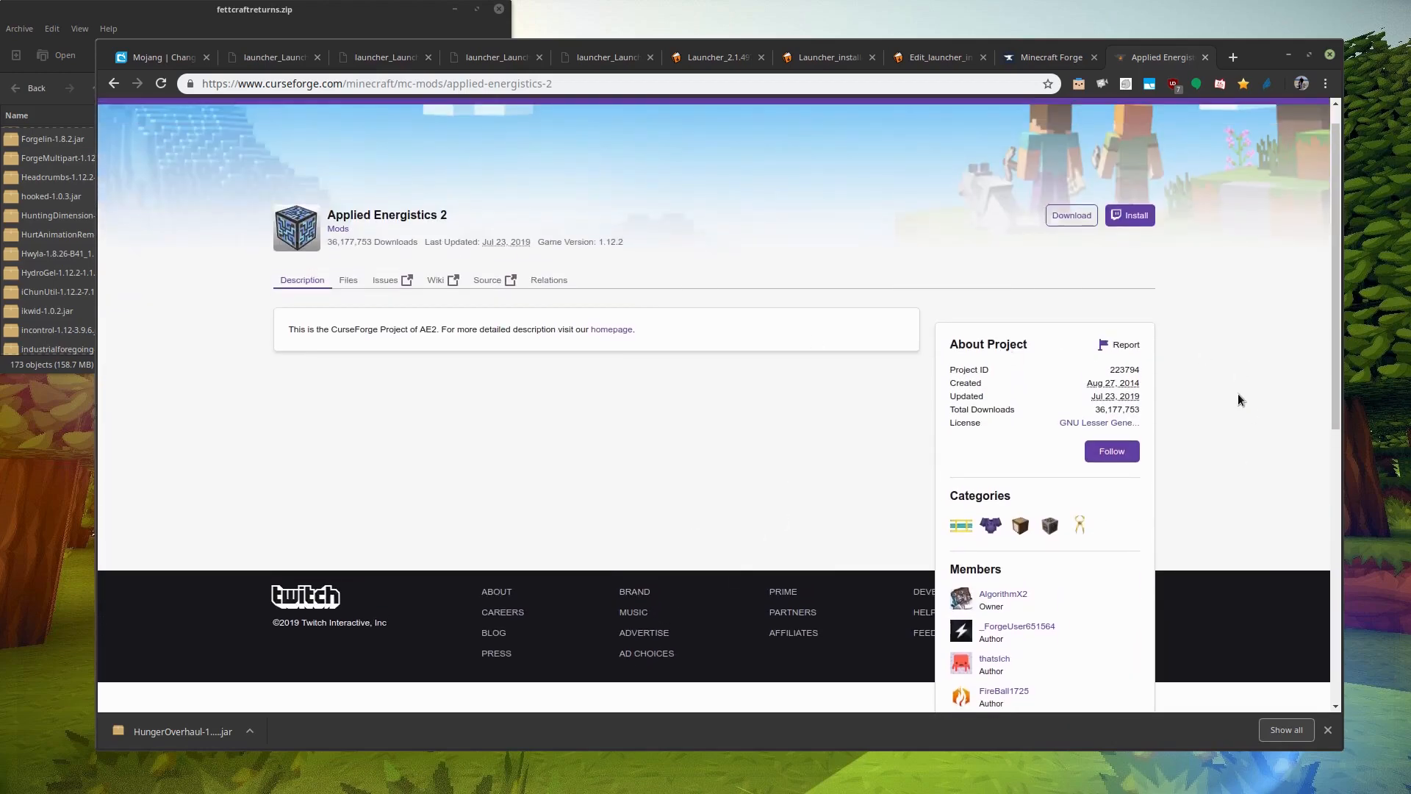
scroll(1239, 393, "down", 1)
scroll(1242, 390, "up", 2)
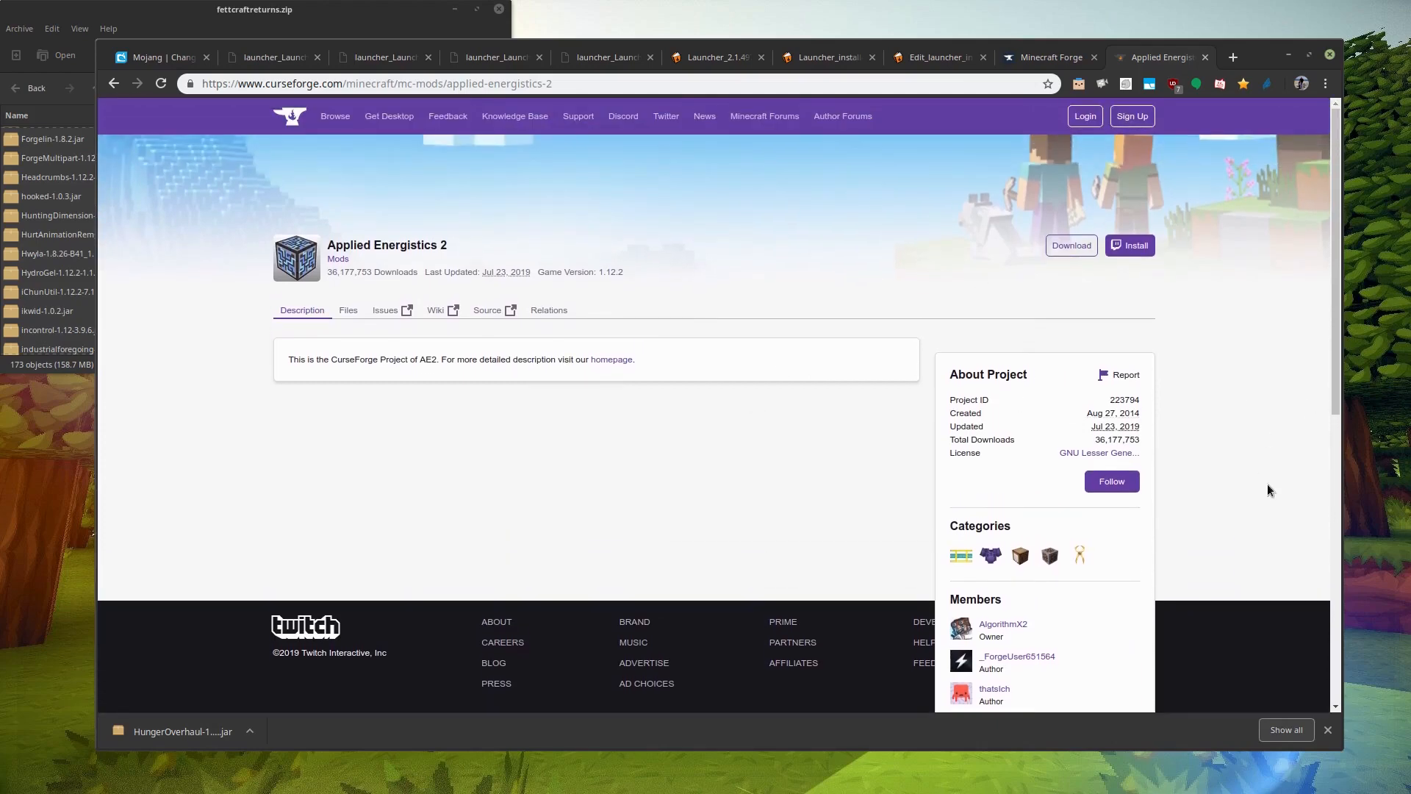
scroll(1235, 429, "down", 7)
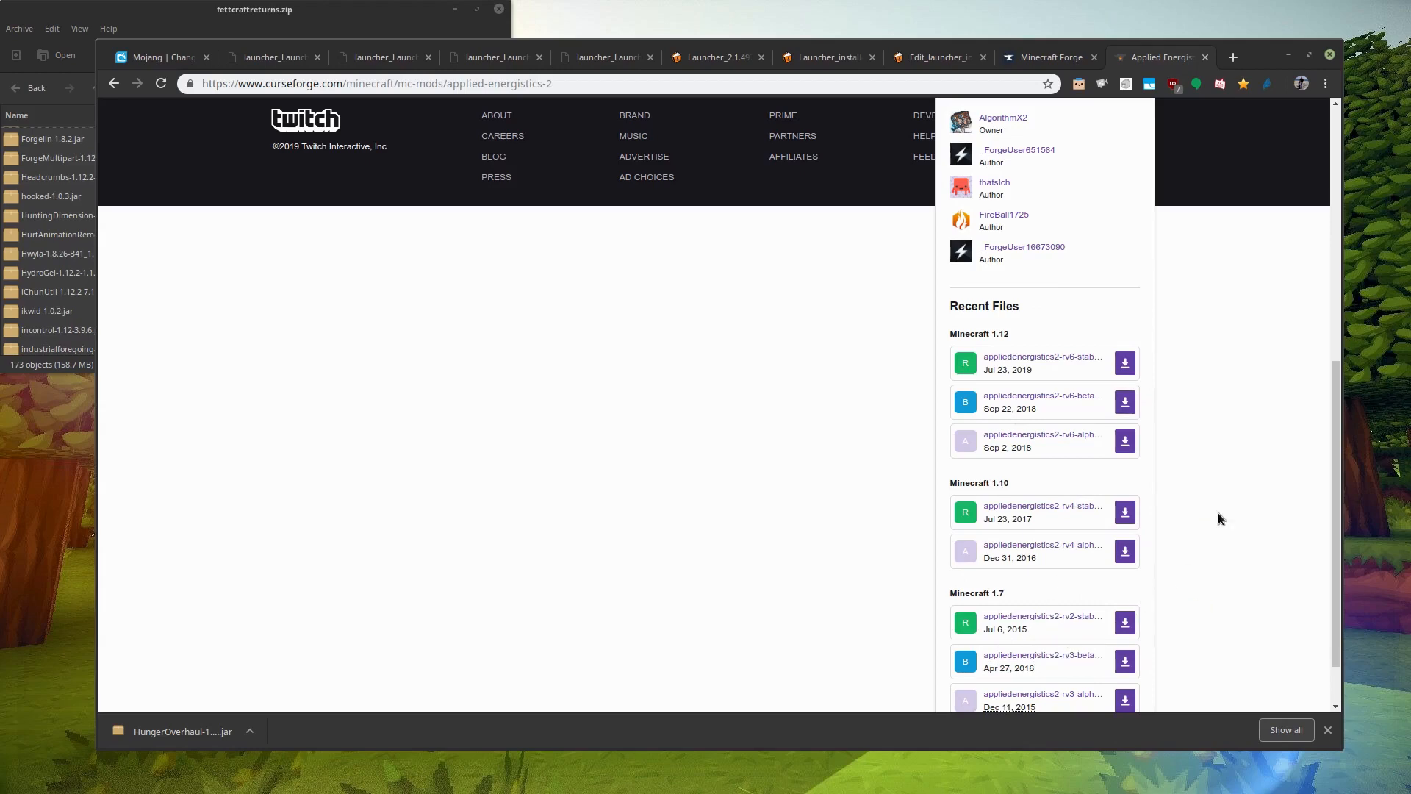
scroll(1219, 515, "up", 6)
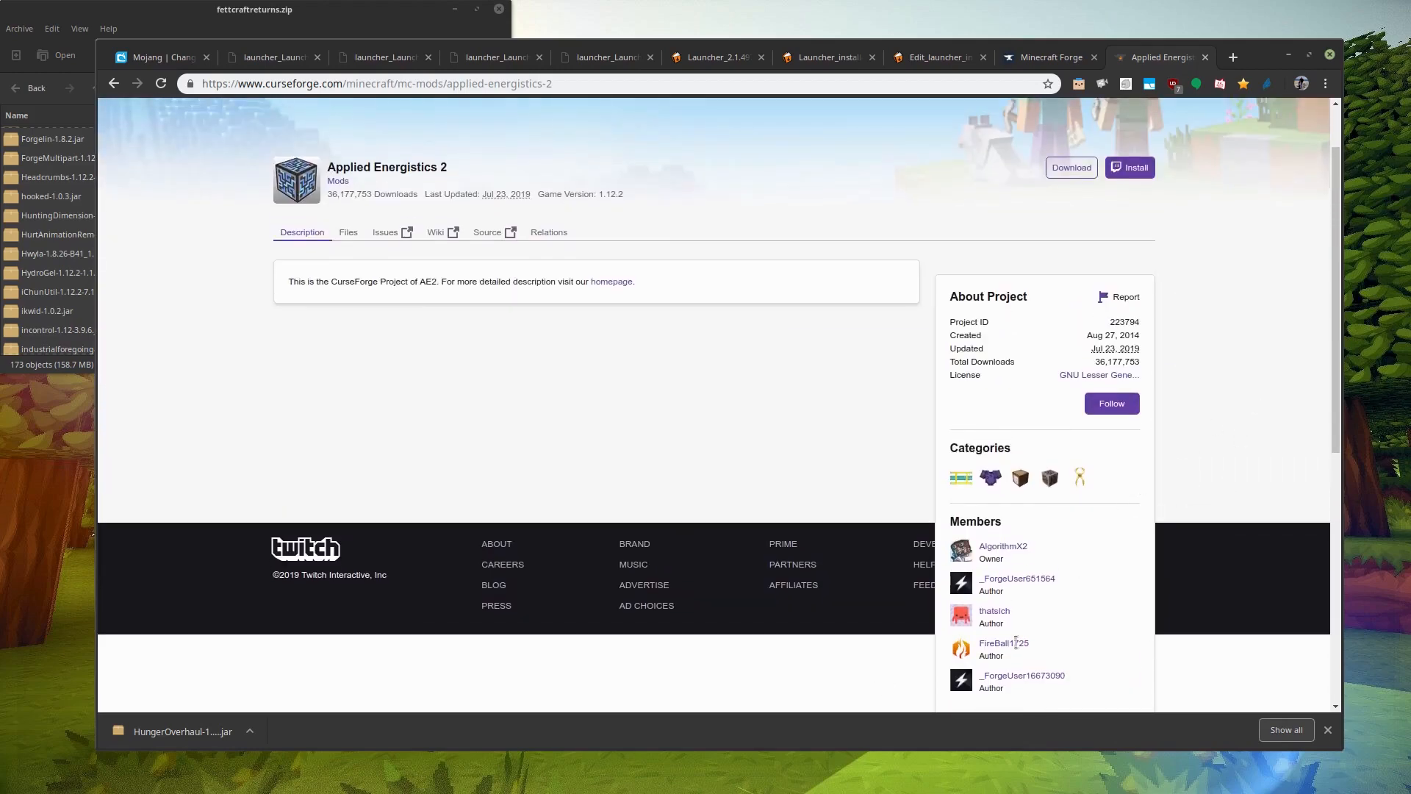
Return to the All Mods list and look over the popular mods and categories from its beginning.
left_click(114, 84)
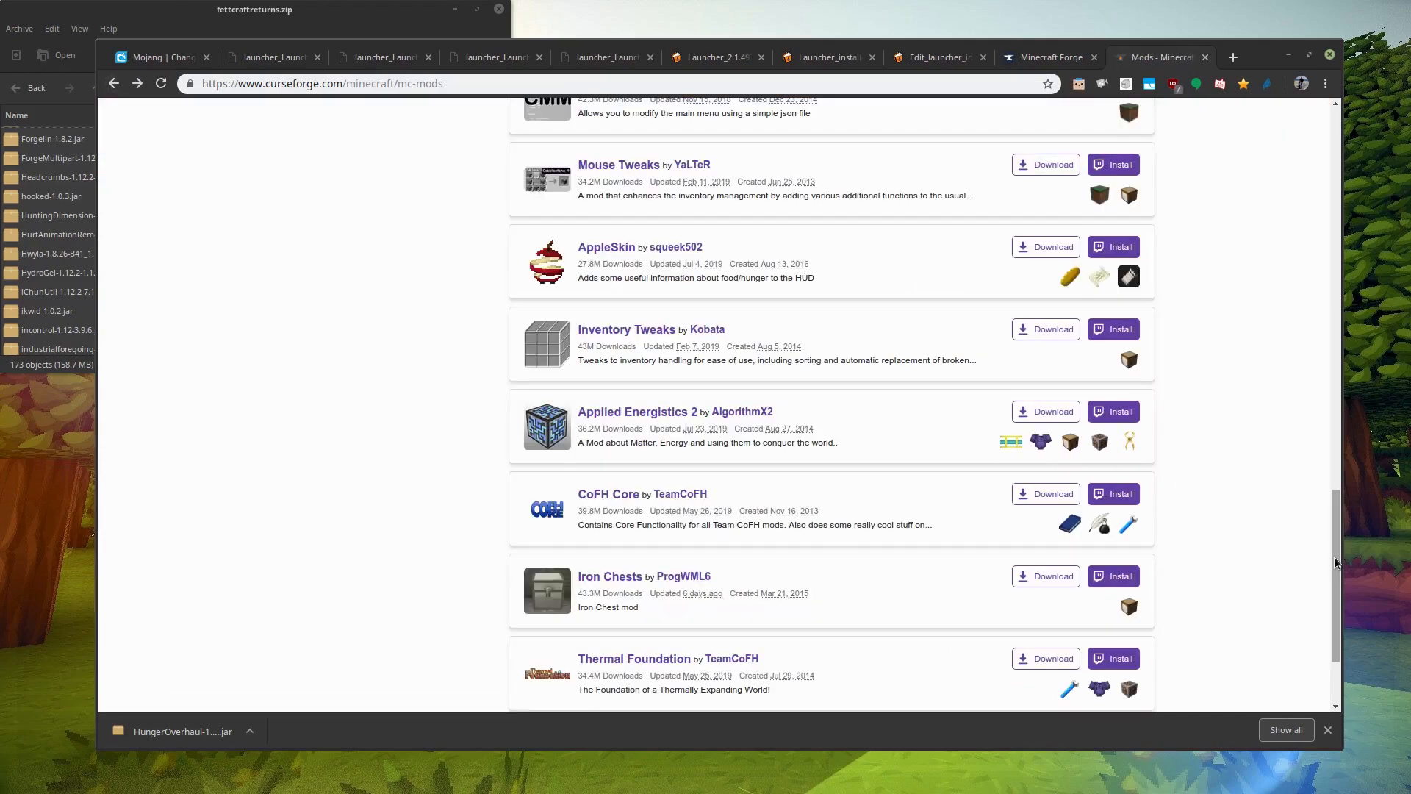
left_click_drag(1337, 562, 1322, 156)
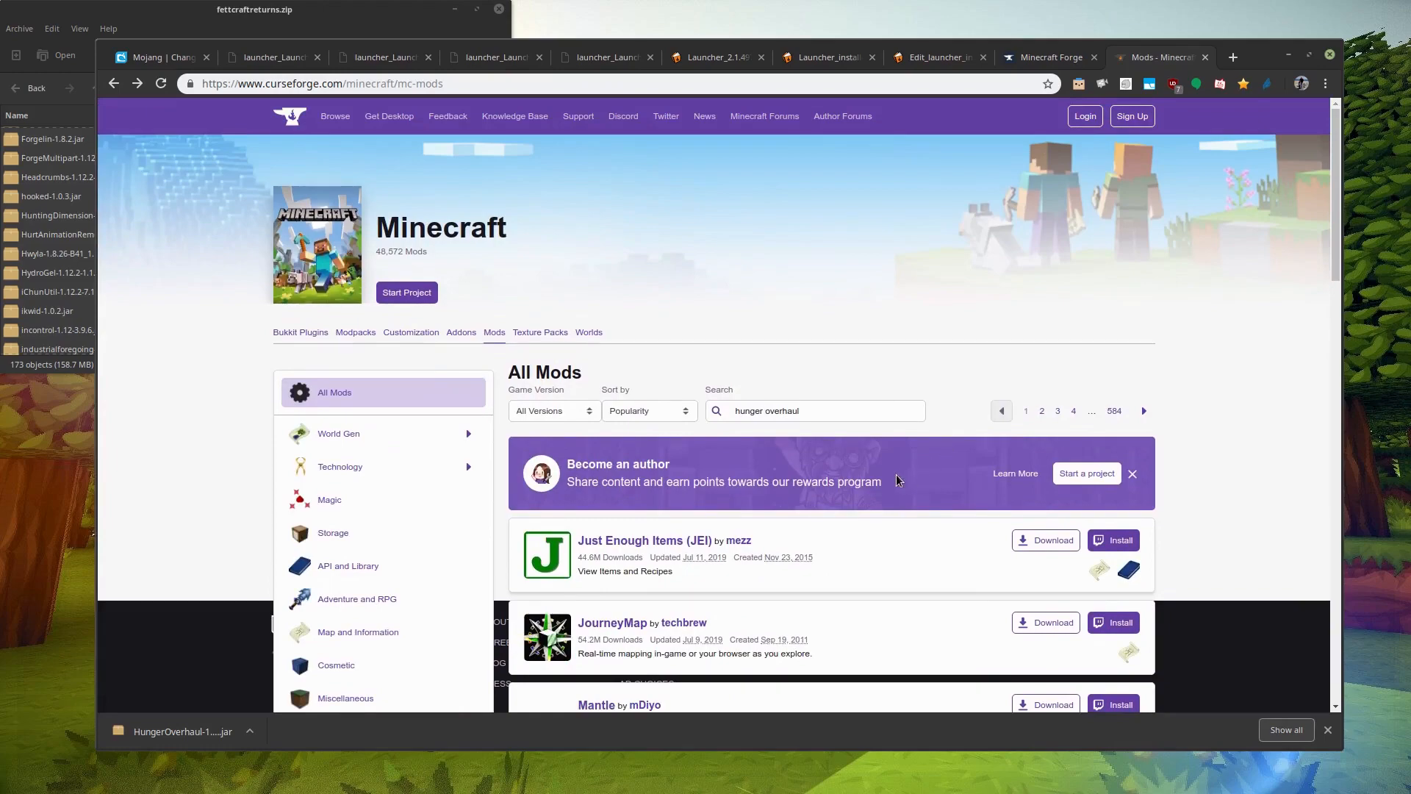
scroll(1242, 418, "down", 1)
scroll(1220, 407, "down", 6)
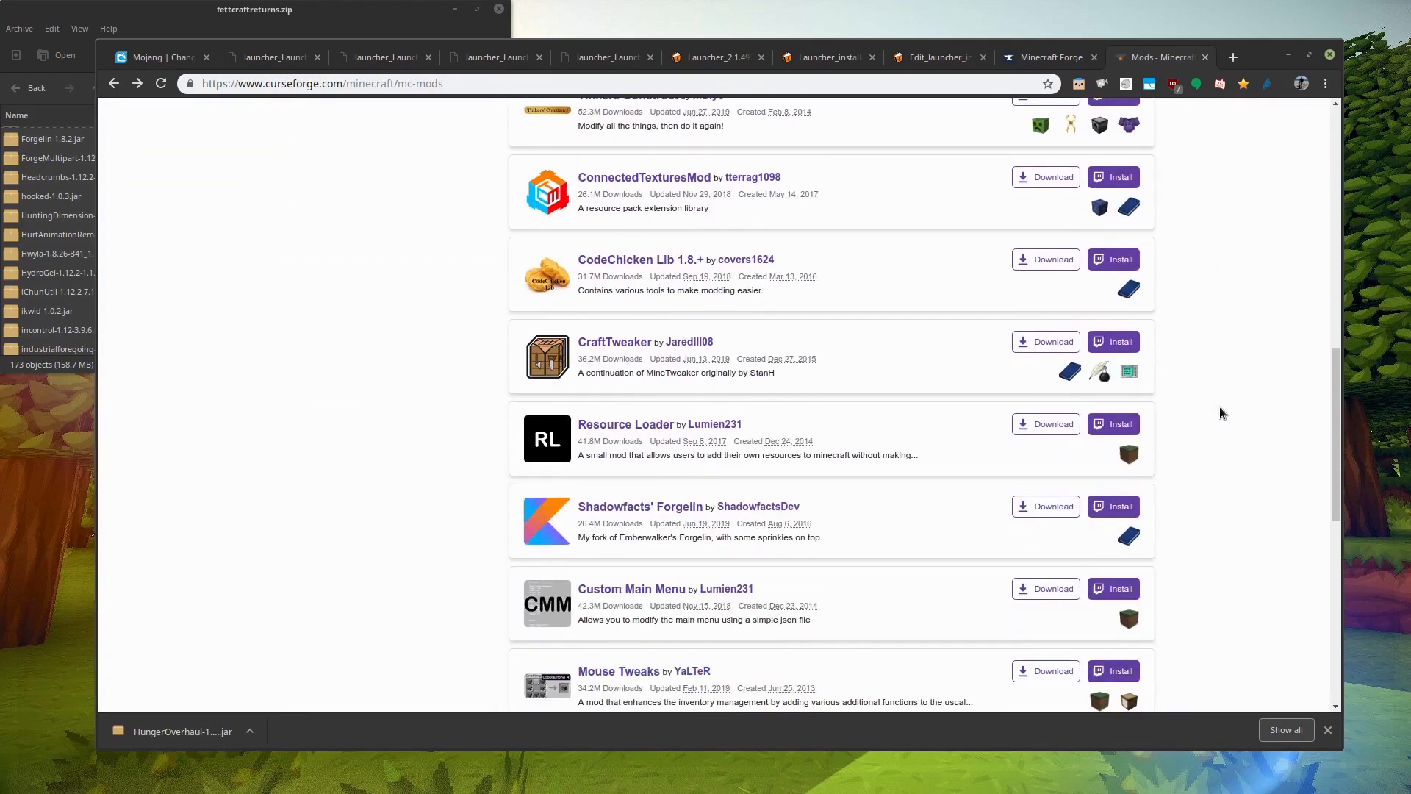
scroll(1220, 407, "up", 5)
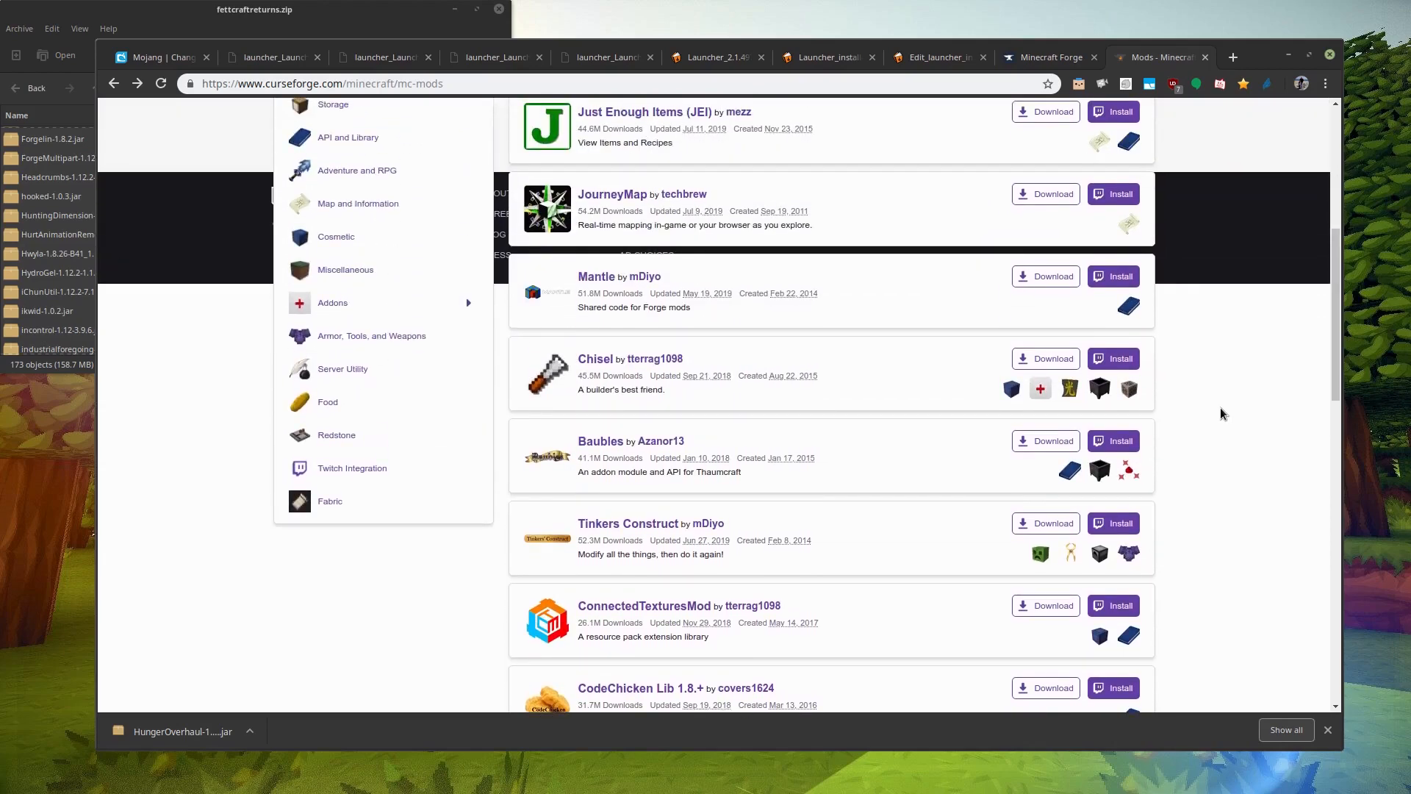
scroll(1220, 407, "up", 2)
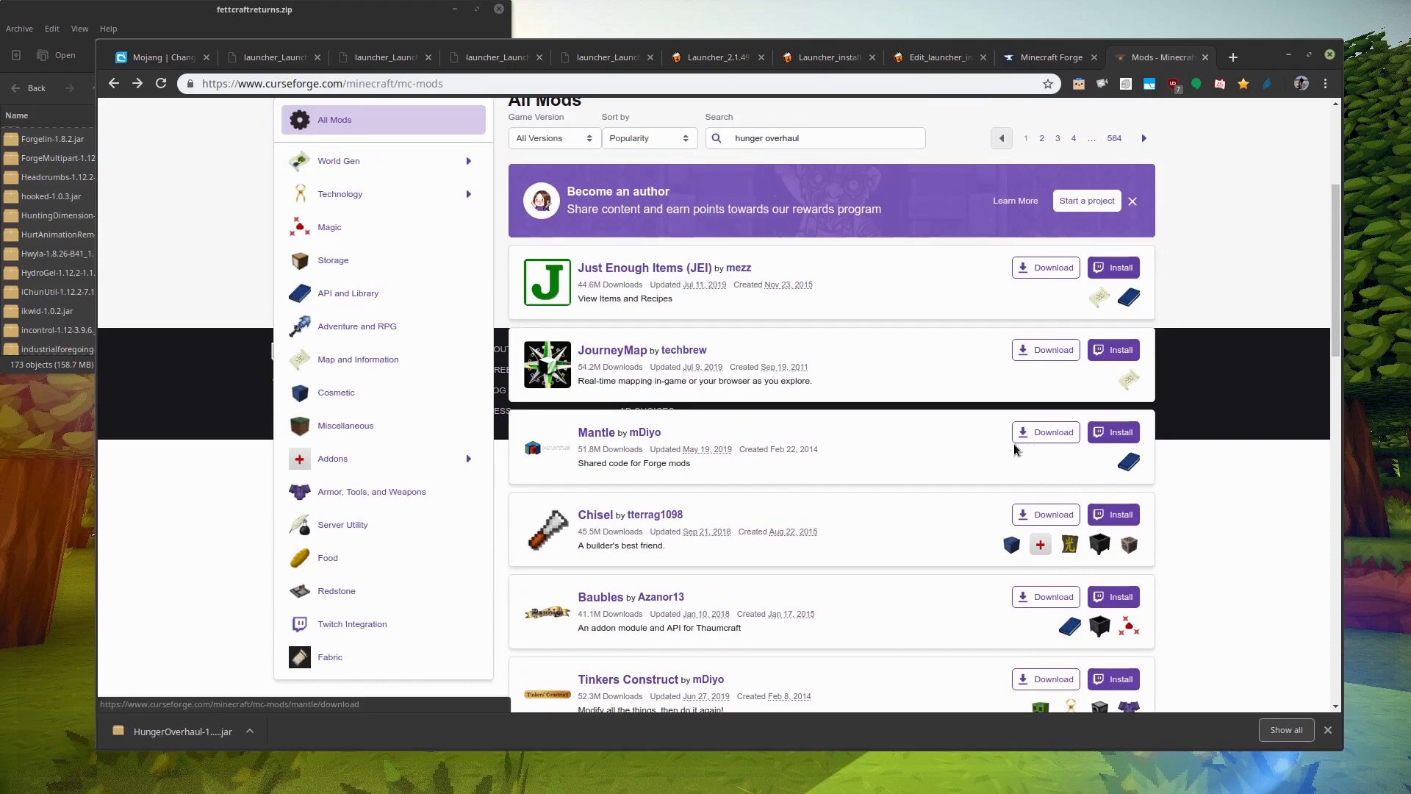
Switch to the fettcraftreturns.zip archive window, go up to its fettcraftreturns folder and place the window over the browser.
left_click(176, 29)
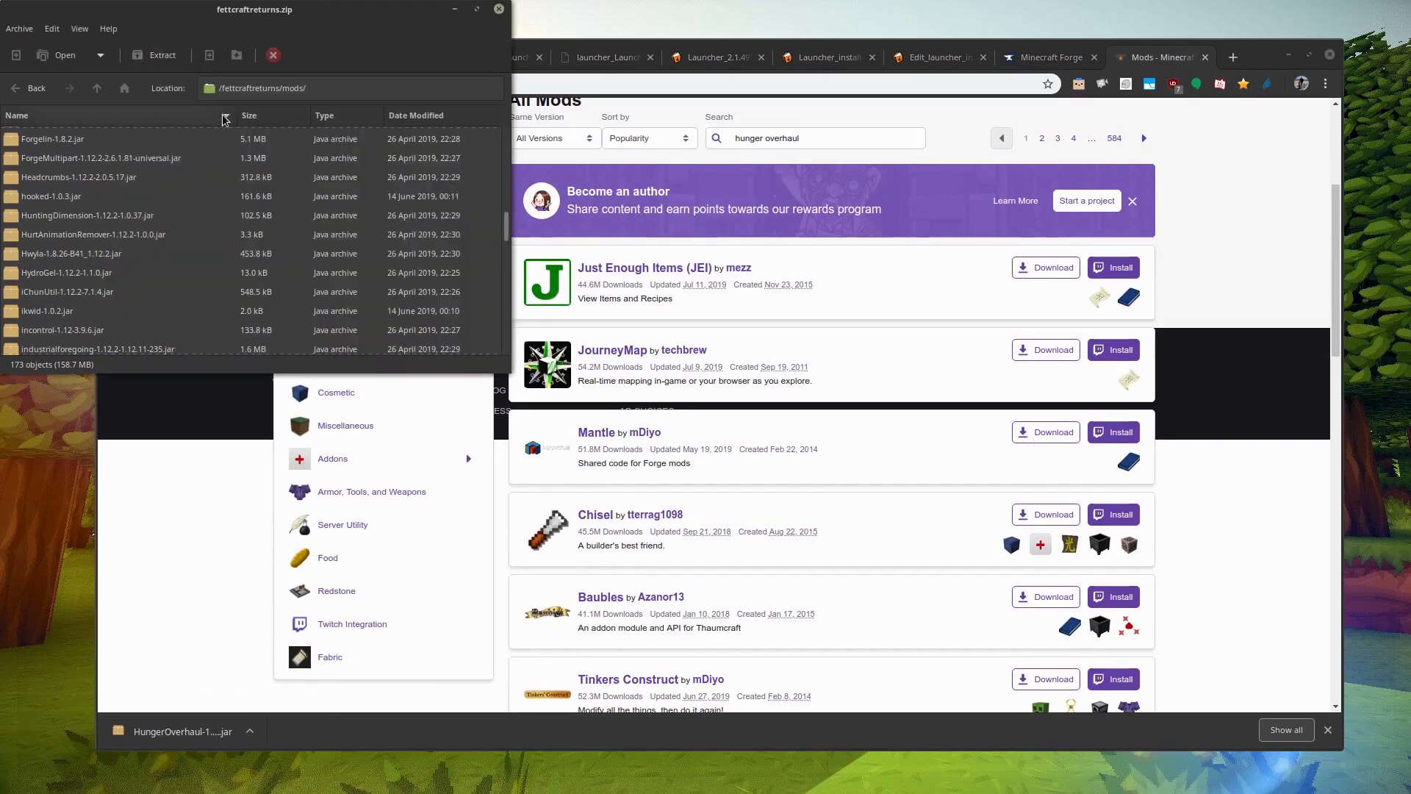
left_click(96, 88)
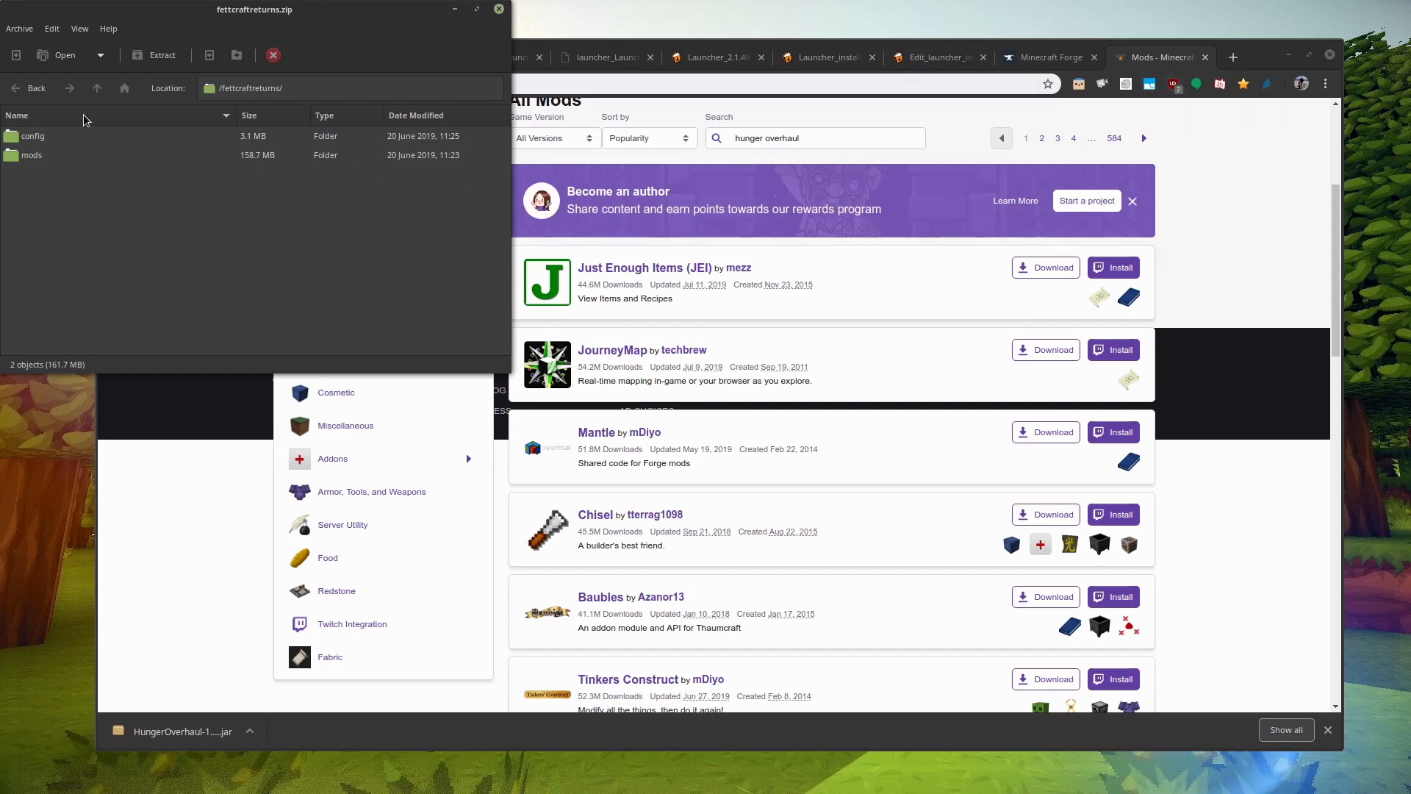
left_click_drag(189, 15, 712, 210)
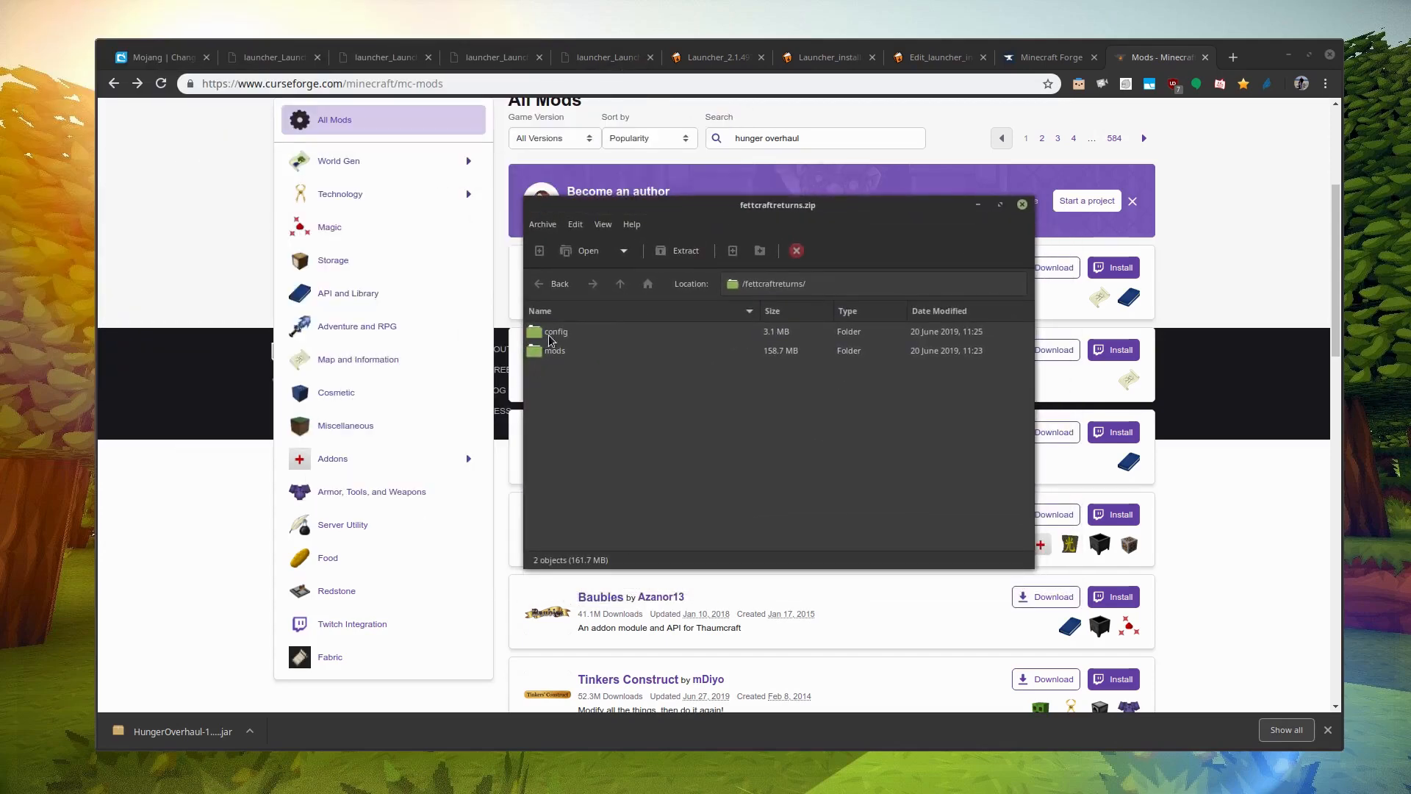
left_click_drag(795, 212, 514, 168)
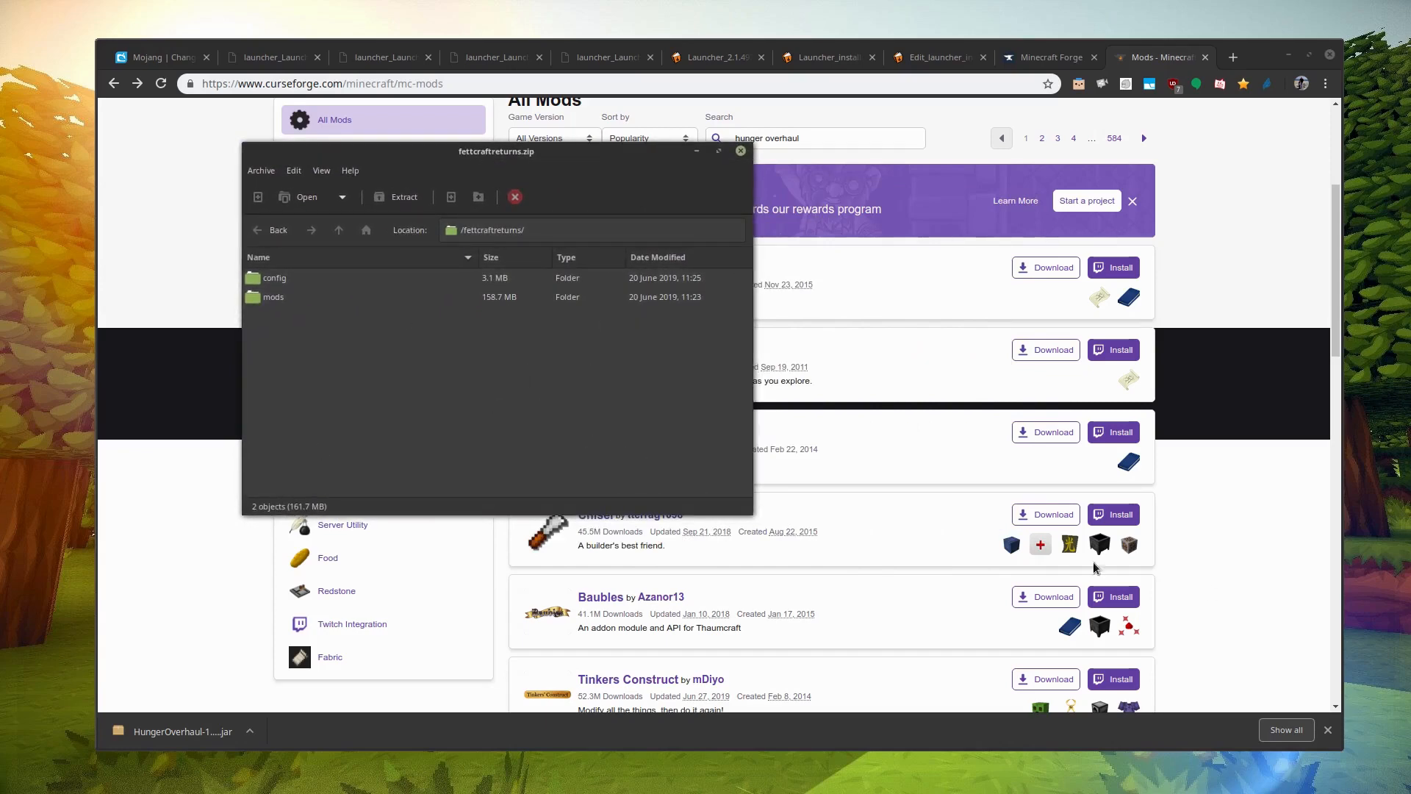
Minimize the browser, set the archive window beside the forge folder window and go up to the archive's root.
left_click(1291, 57)
left_click_drag(497, 158, 256, 23)
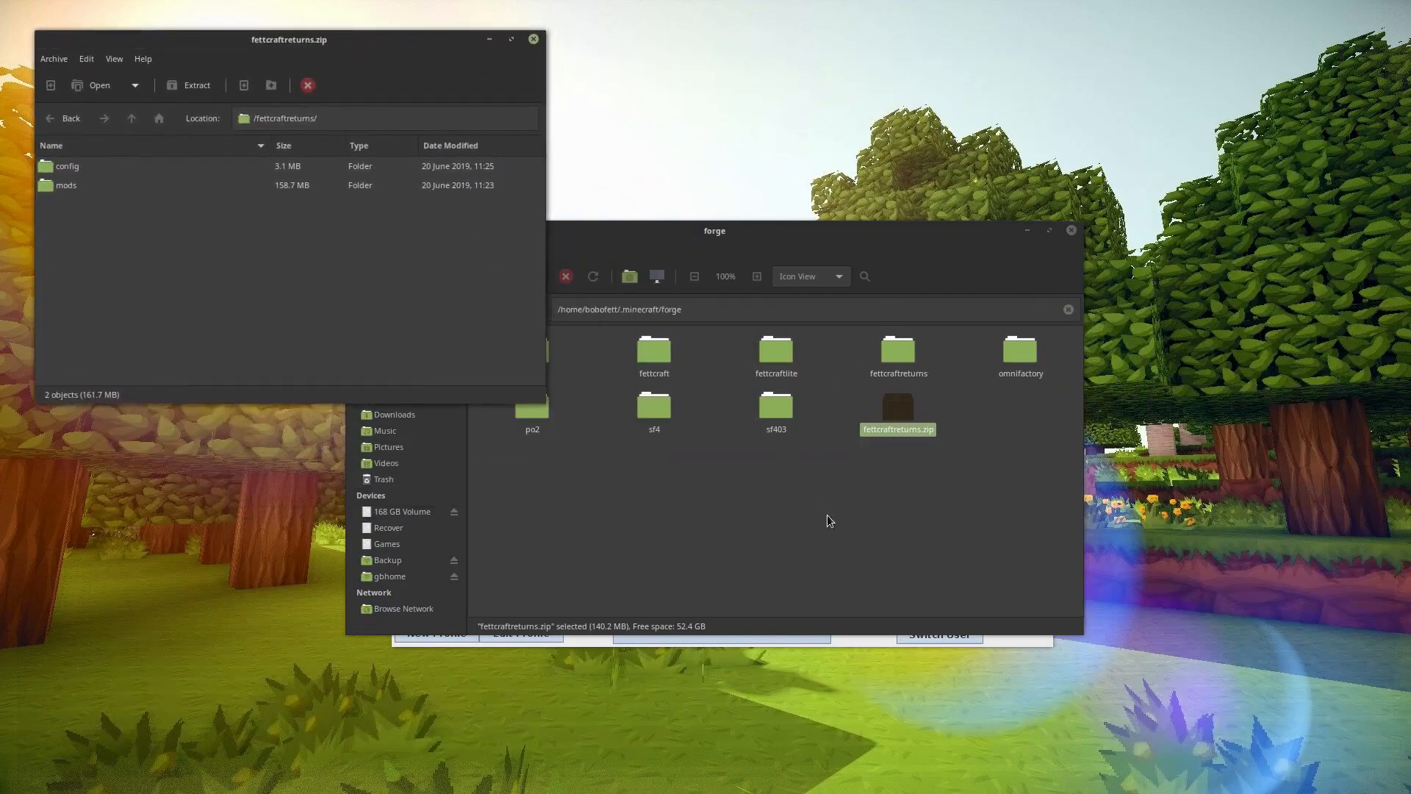
left_click(823, 470)
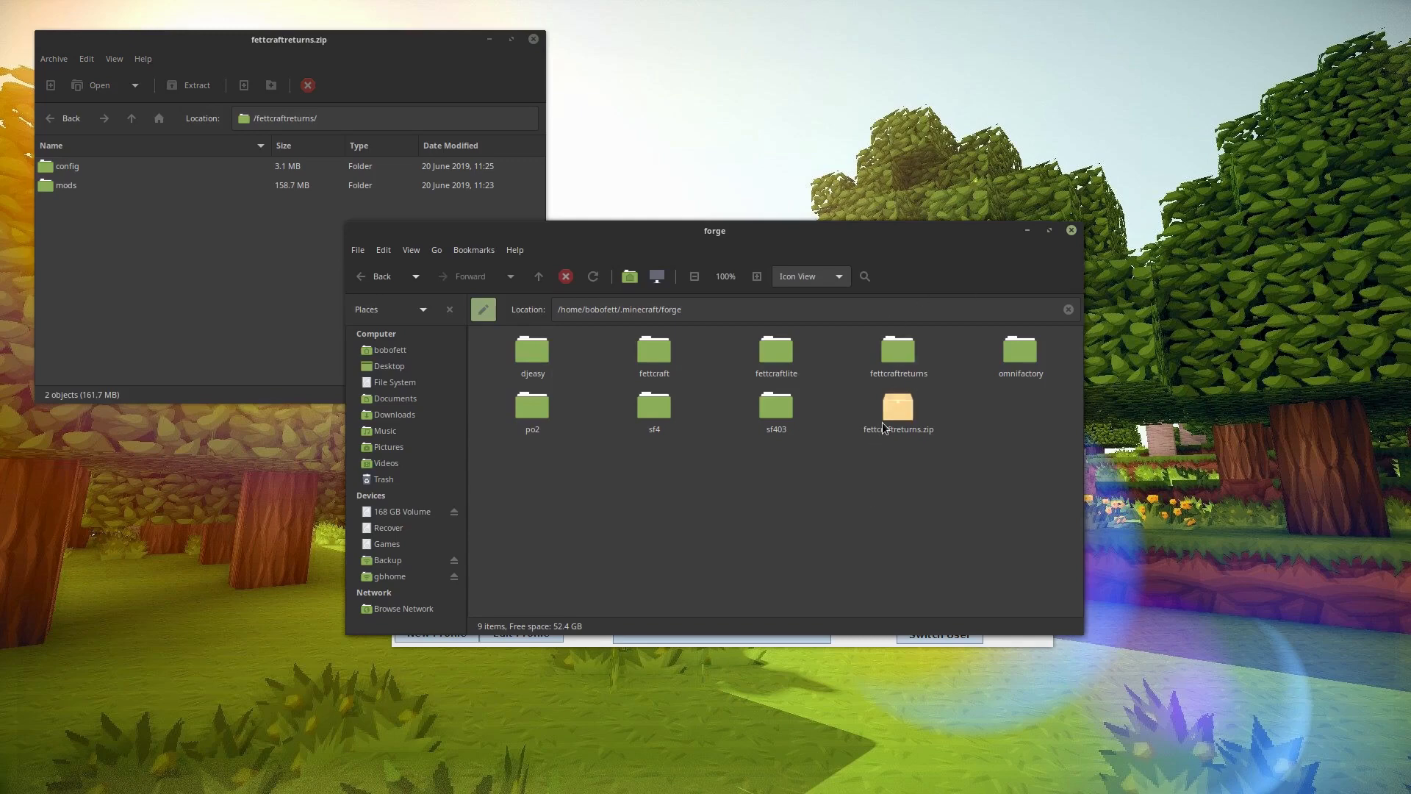
left_click(131, 118)
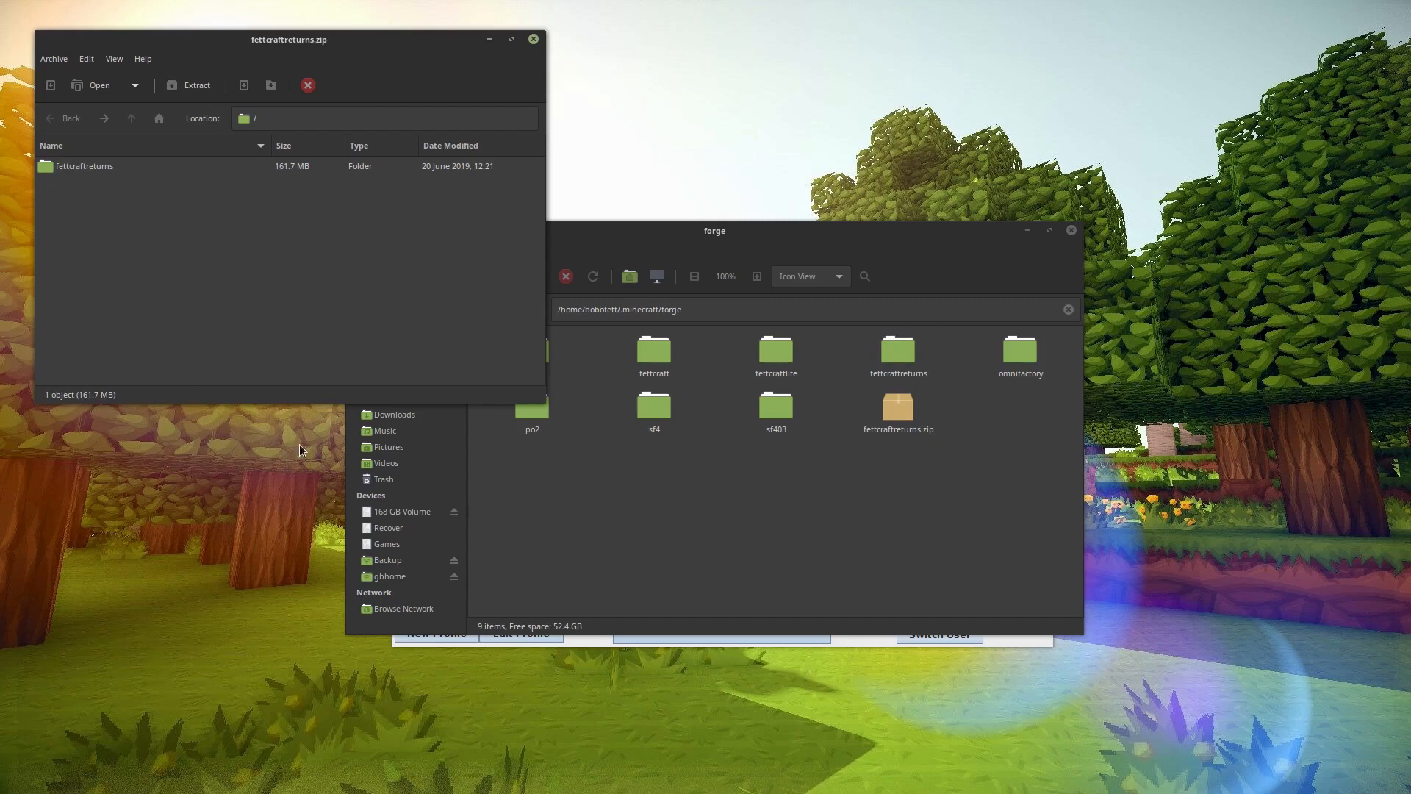
Examine the config and mods folders inside the fettcraftreturns modpack folder and return to the forge folder.
double_click(899, 356)
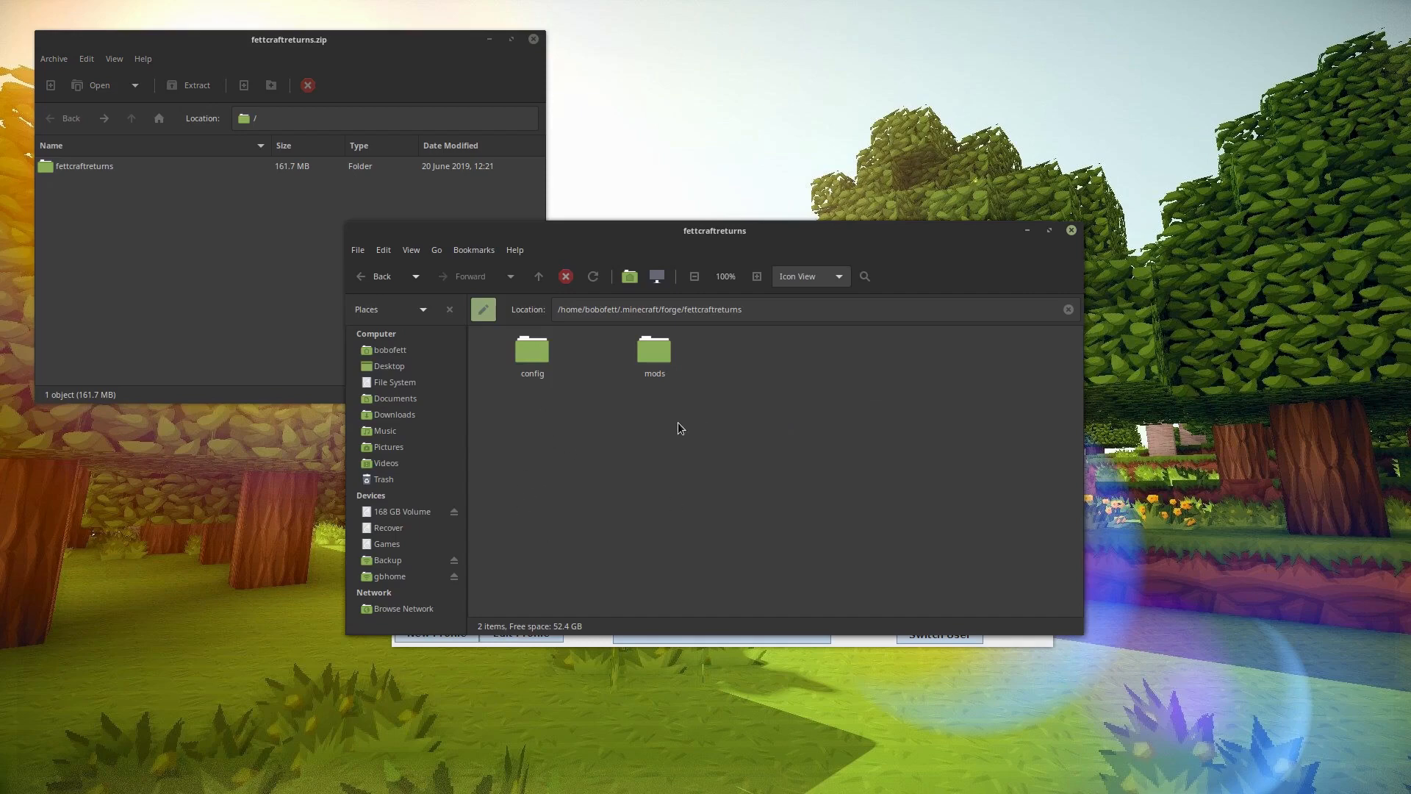
left_click(538, 277)
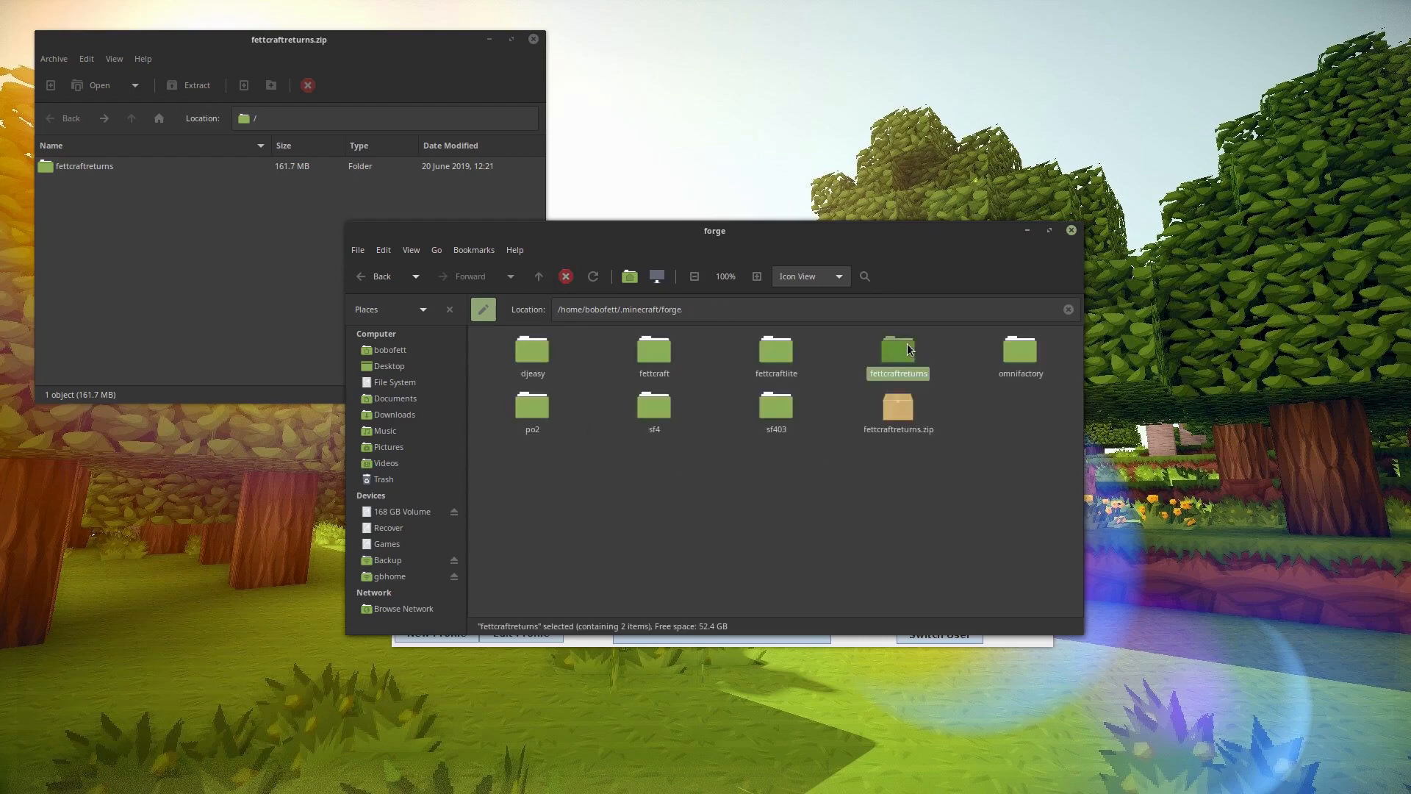
double_click(909, 349)
left_click(543, 364)
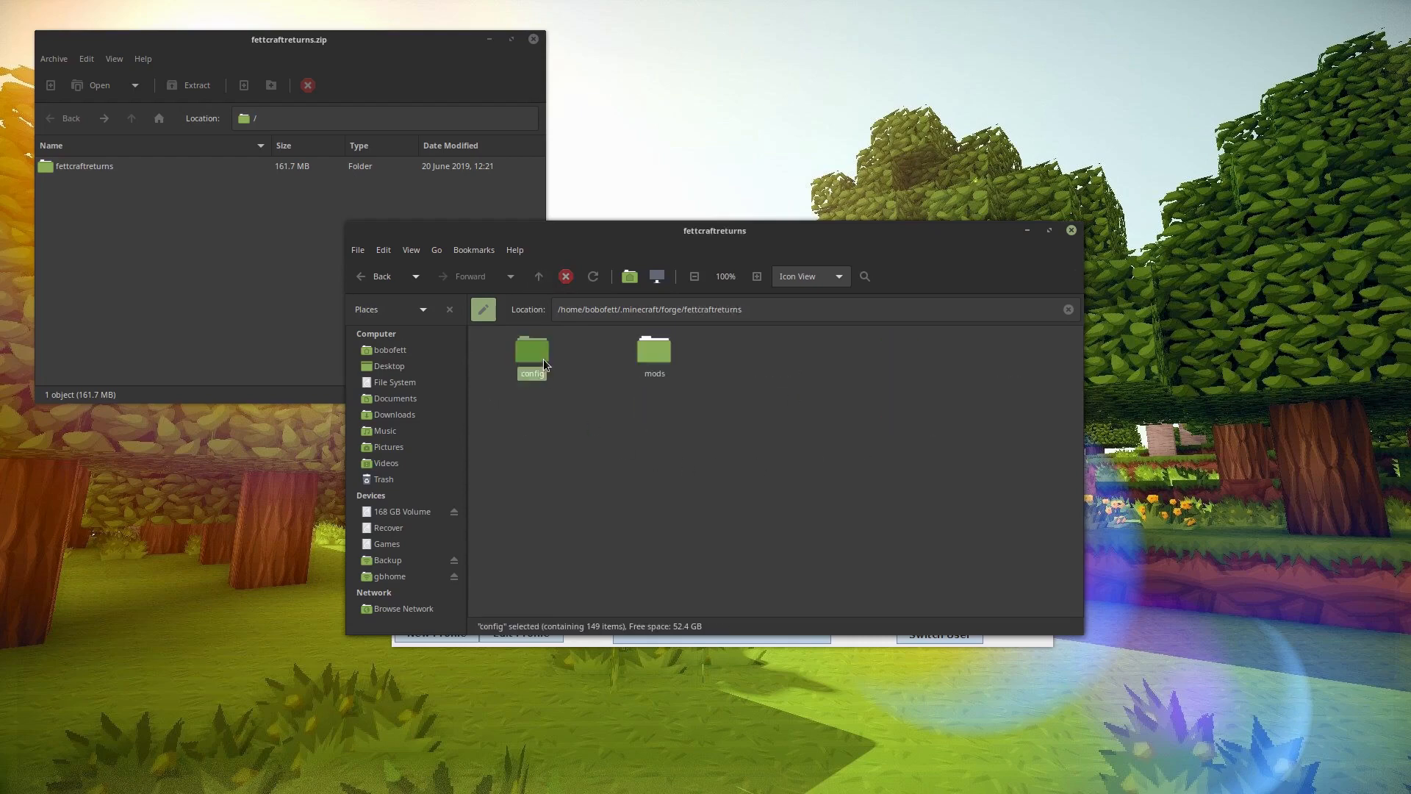
double_click(544, 364)
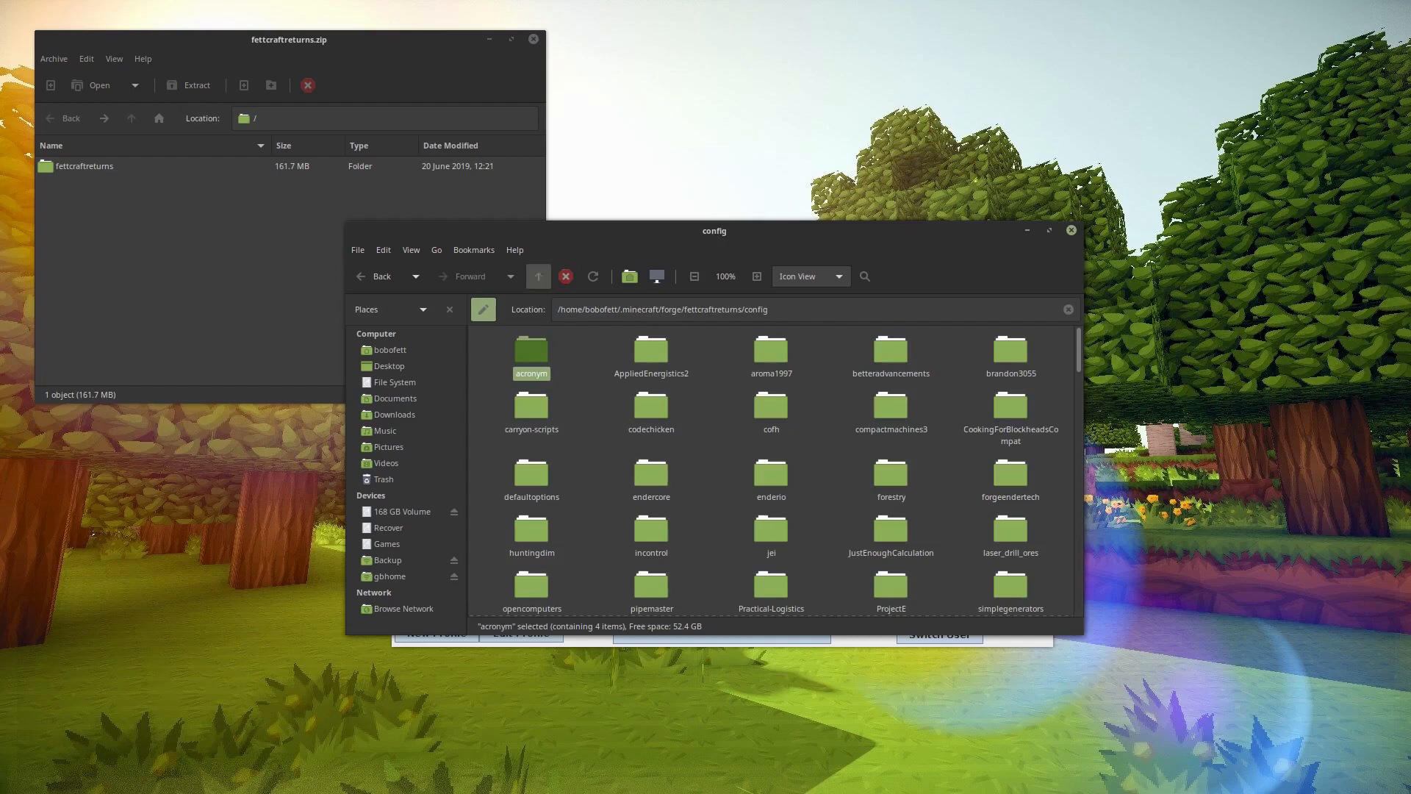
left_click(538, 276)
double_click(657, 352)
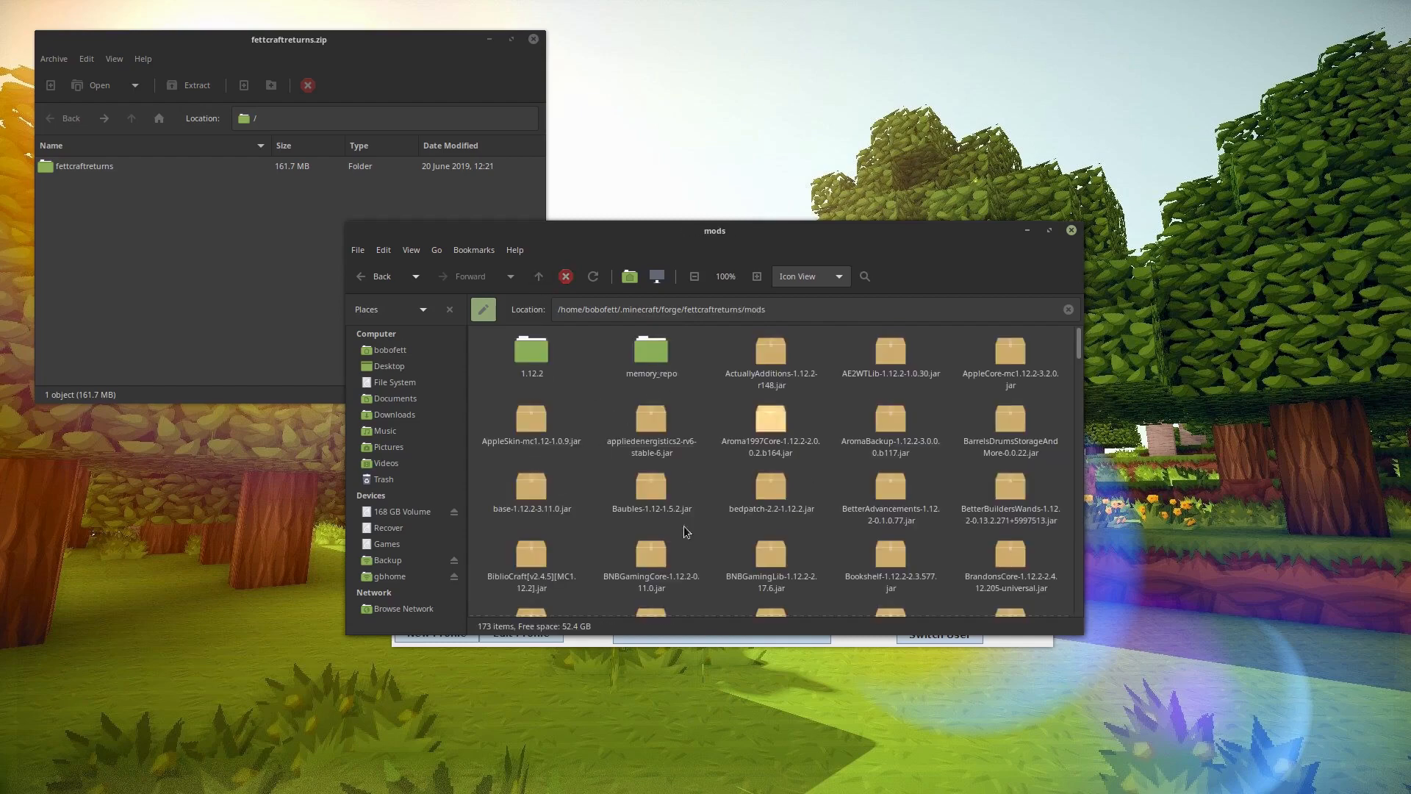
left_click(538, 277)
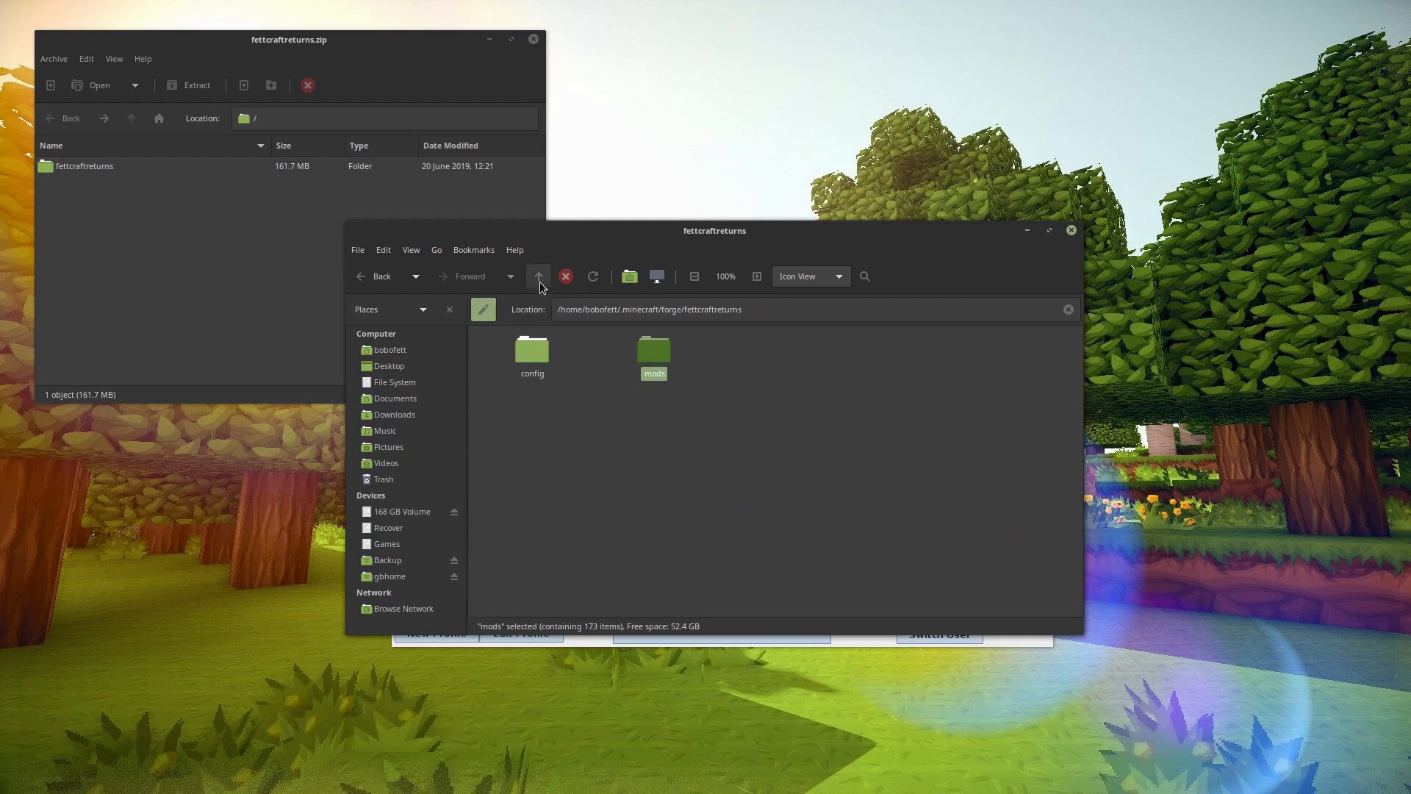
left_click(540, 279)
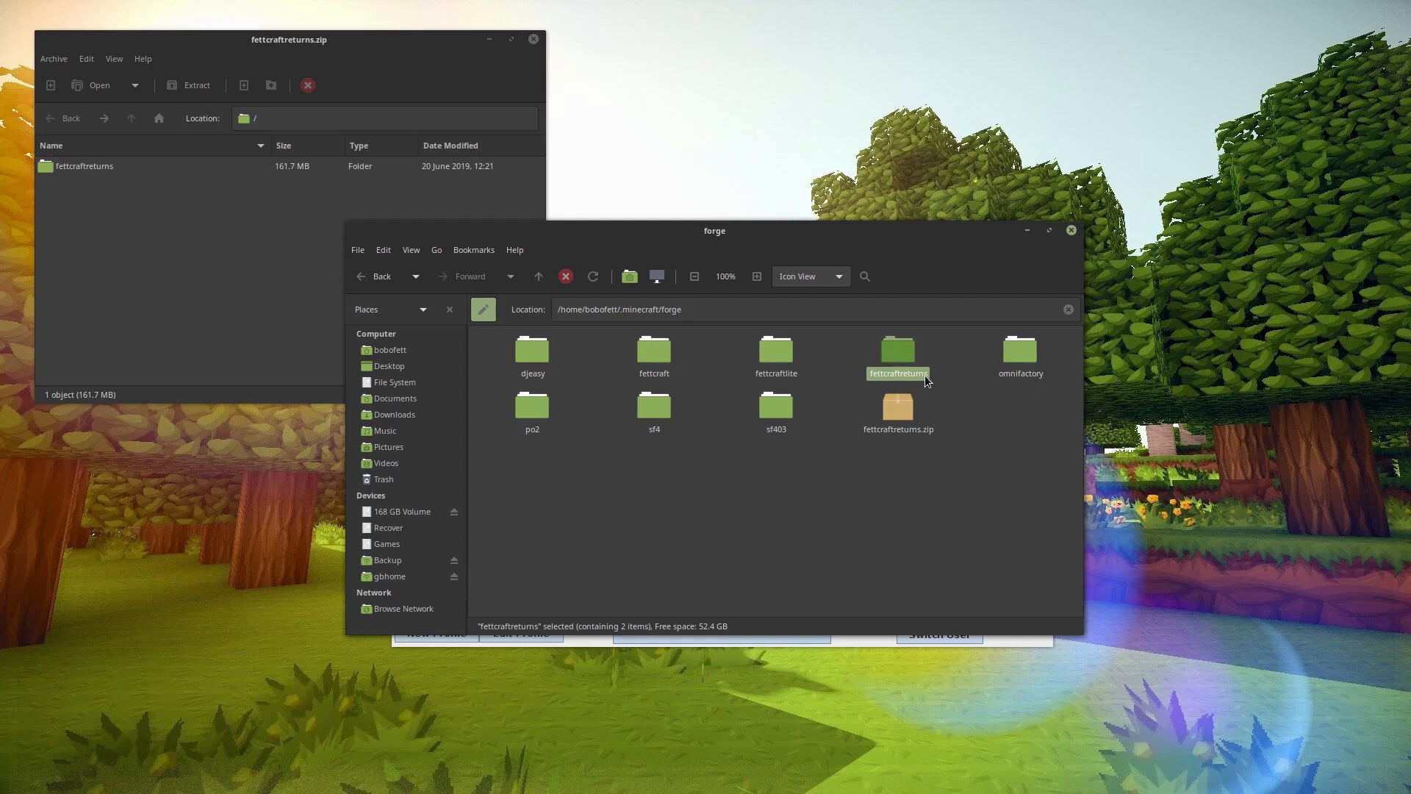
Switch to the Minecraft Launcher, start a new profile based on Fettcraft Lite and name it FettcraftReturns.
left_click(865, 644)
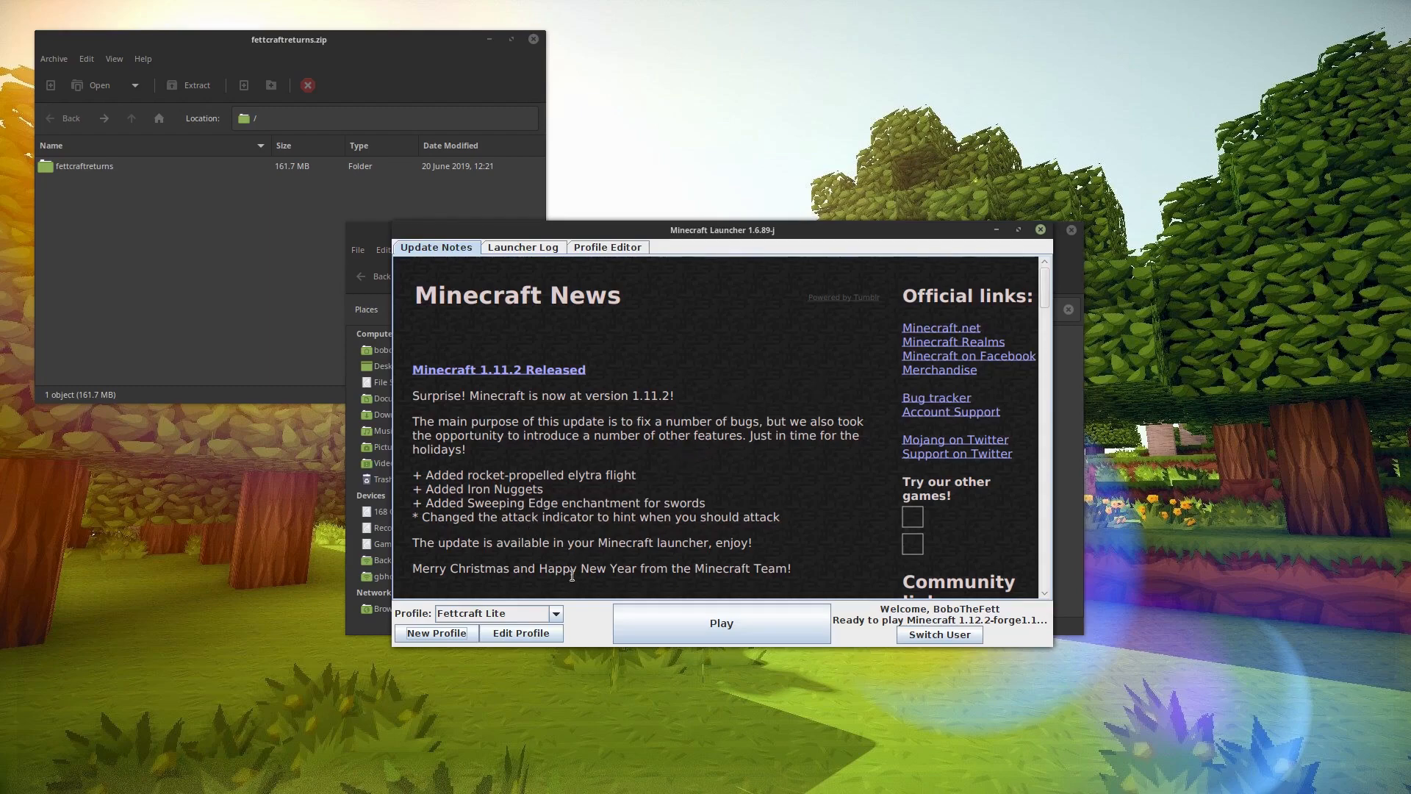
left_click(436, 634)
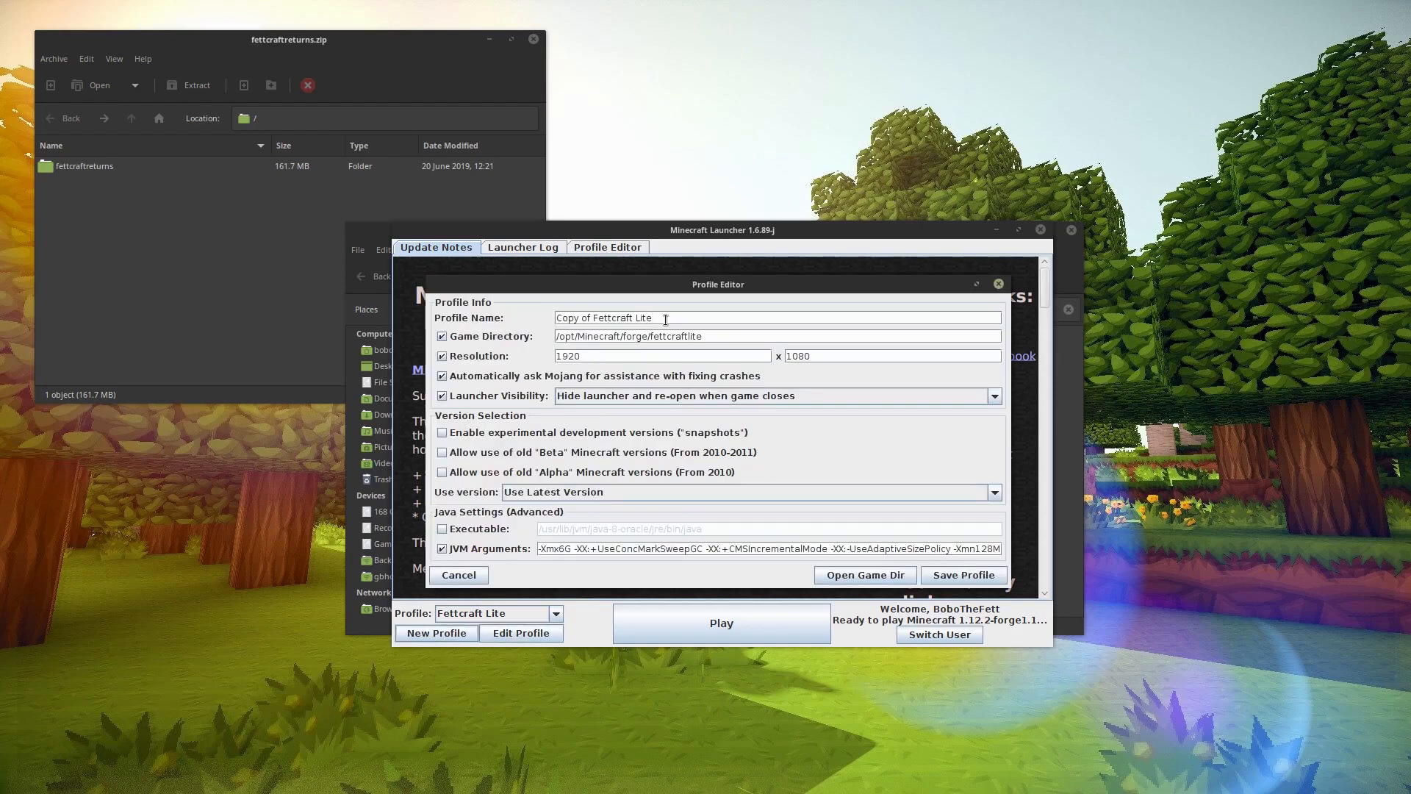
key("BackSpace")
key("BackSpace")
key("BackSpace")
key("BackSpace")
key("BackSpace")
key("BackSpace")
key("BackSpace")
key("BackSpace")
key("BackSpace")
key("BackSpace")
key("BackSpace")
key("BackSpace")
key("BackSpace")
key("BackSpace")
key("BackSpace")
key("BackSpace")
key("BackSpace")
key("BackSpace")
key("BackSpace")
key("BackSpace")
Point the new profile's game directory to fettcraftreturns under /opt/Minecraft/forge, checking the folder name in the forge folder window.
left_click(706, 336)
key("BackSpace")
key("BackSpace")
key("BackSpace")
type("cra")
left_click(363, 236)
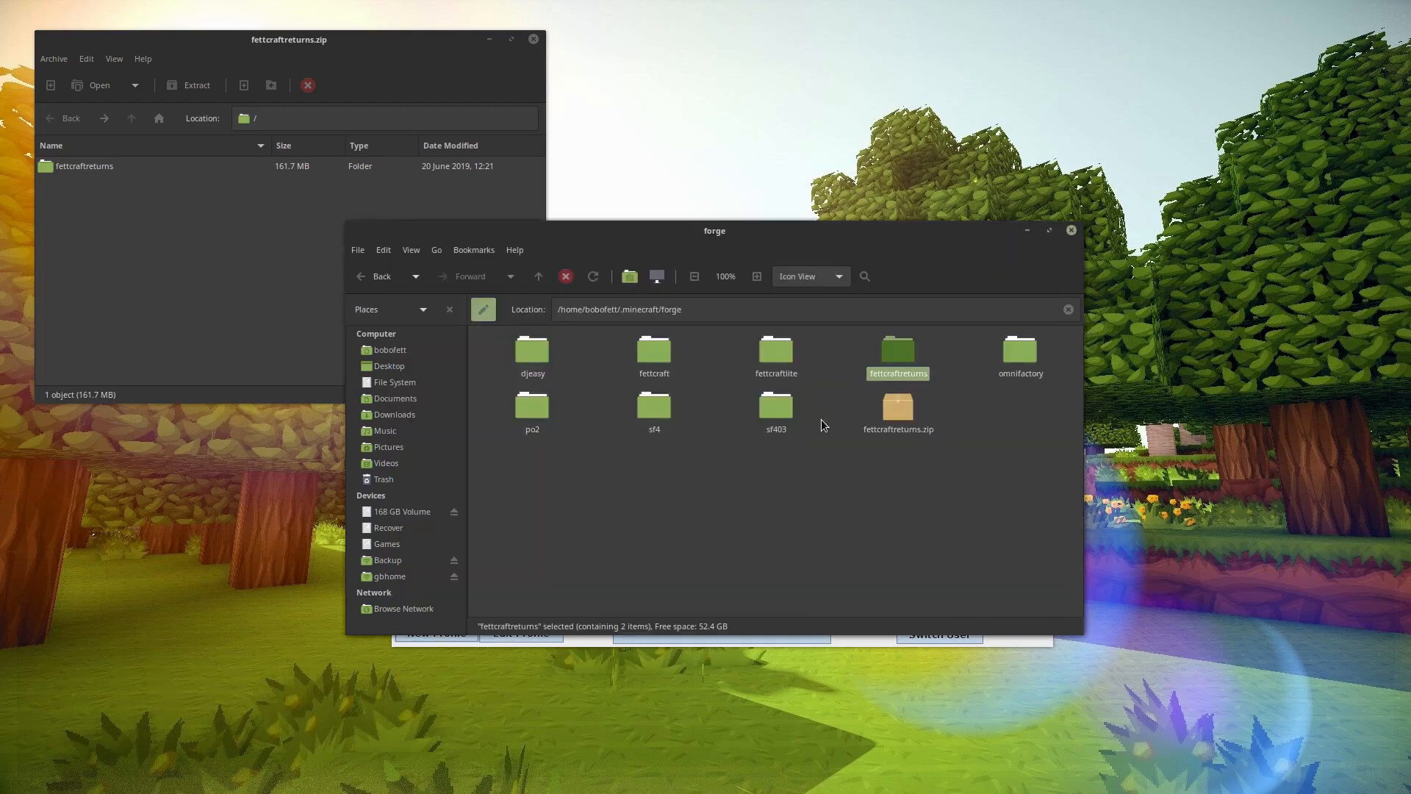
left_click(871, 642)
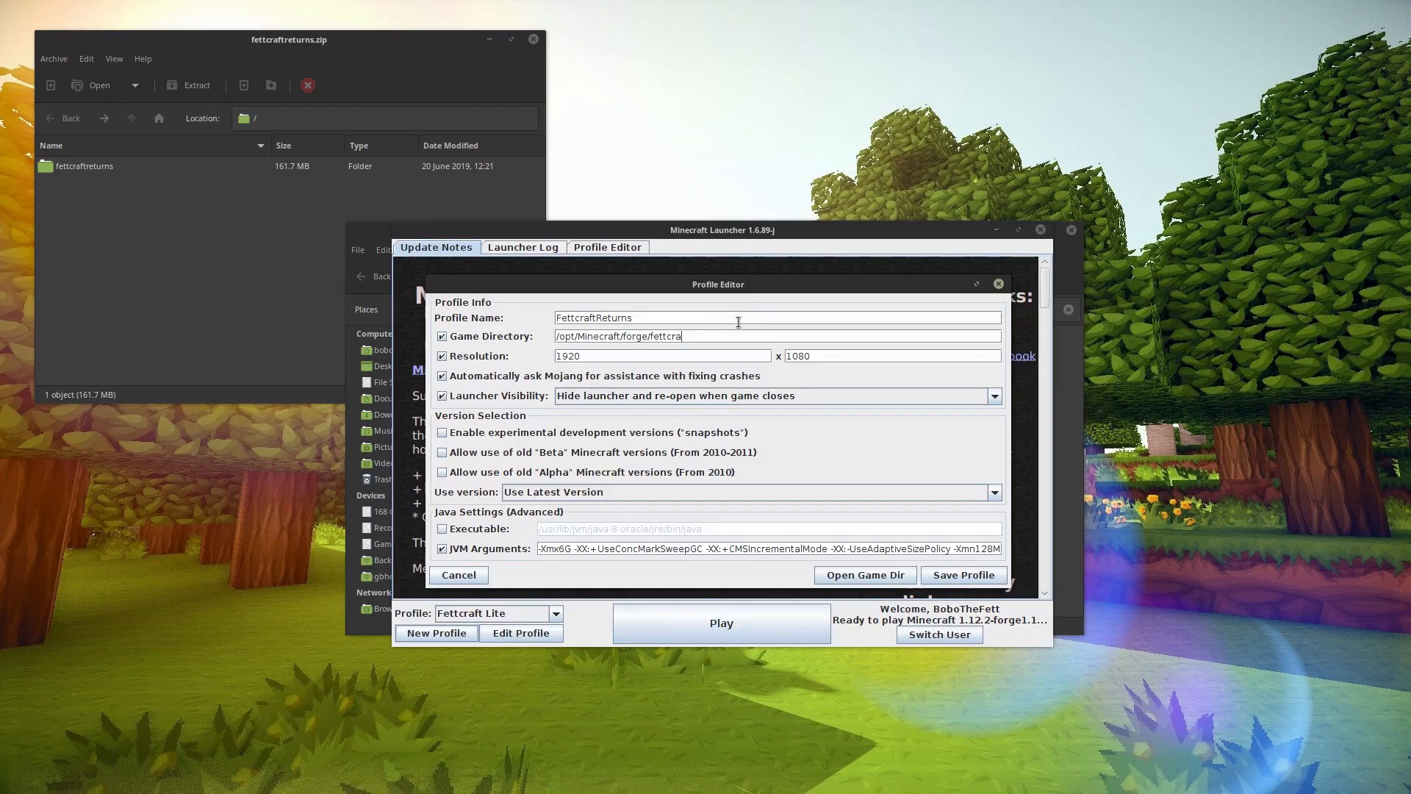
type("urns")
View the profile's available game versions and close the Profile Editor without saving.
left_click(995, 493)
left_click(995, 493)
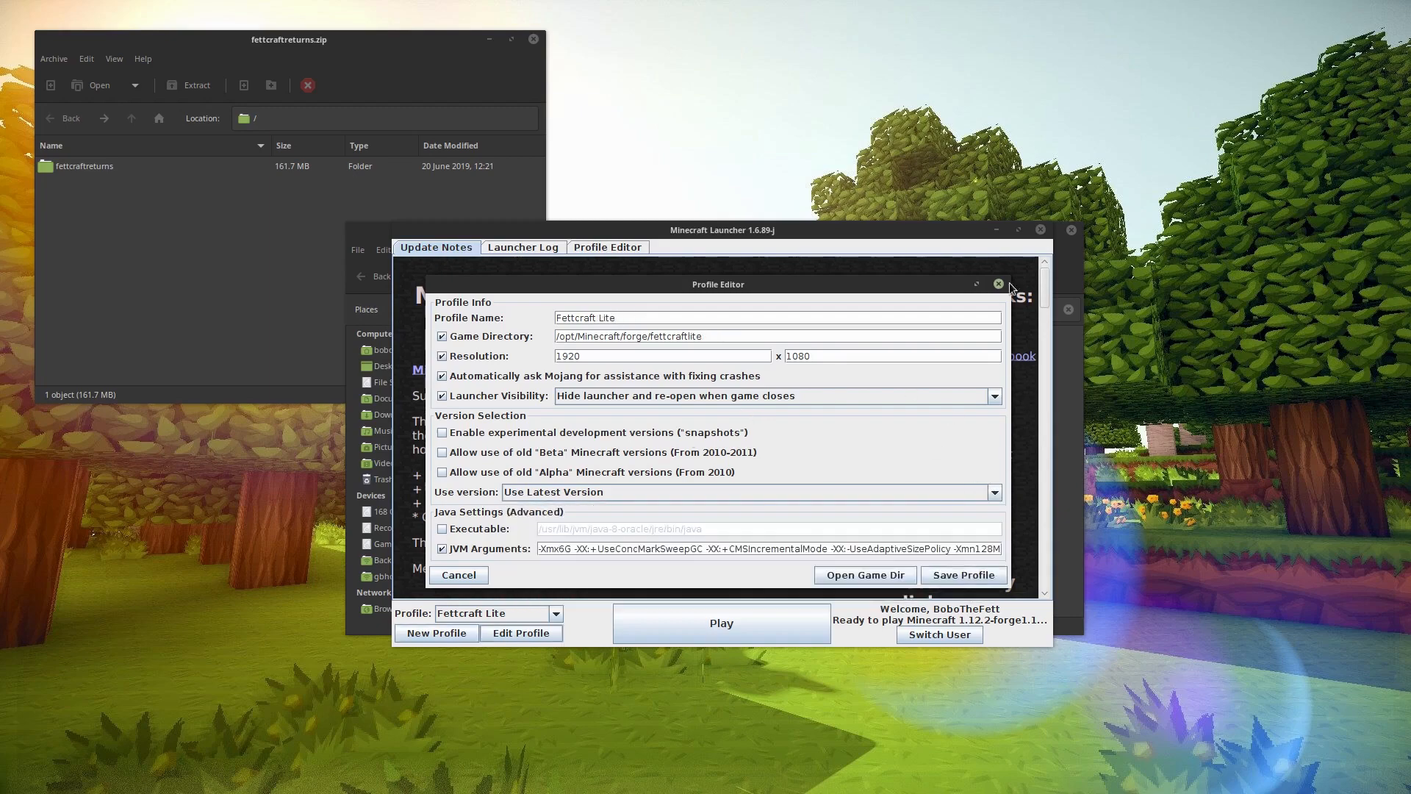
left_click(998, 284)
left_click(999, 285)
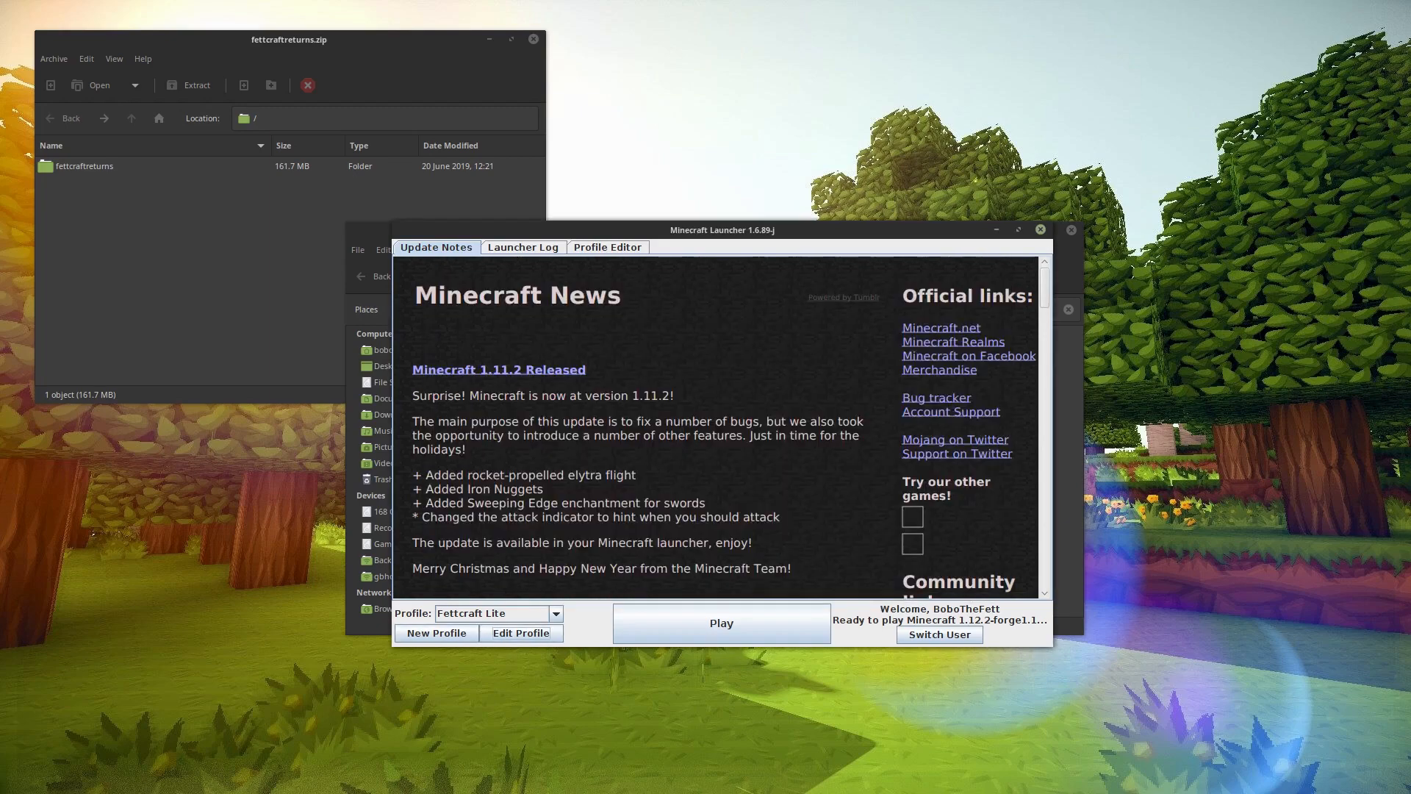
Switch to the browser's Minecraft Forge page, download the recommended 1.12.2 - 14.23.5.2768 installer and keep the file.
key("alt+Tab")
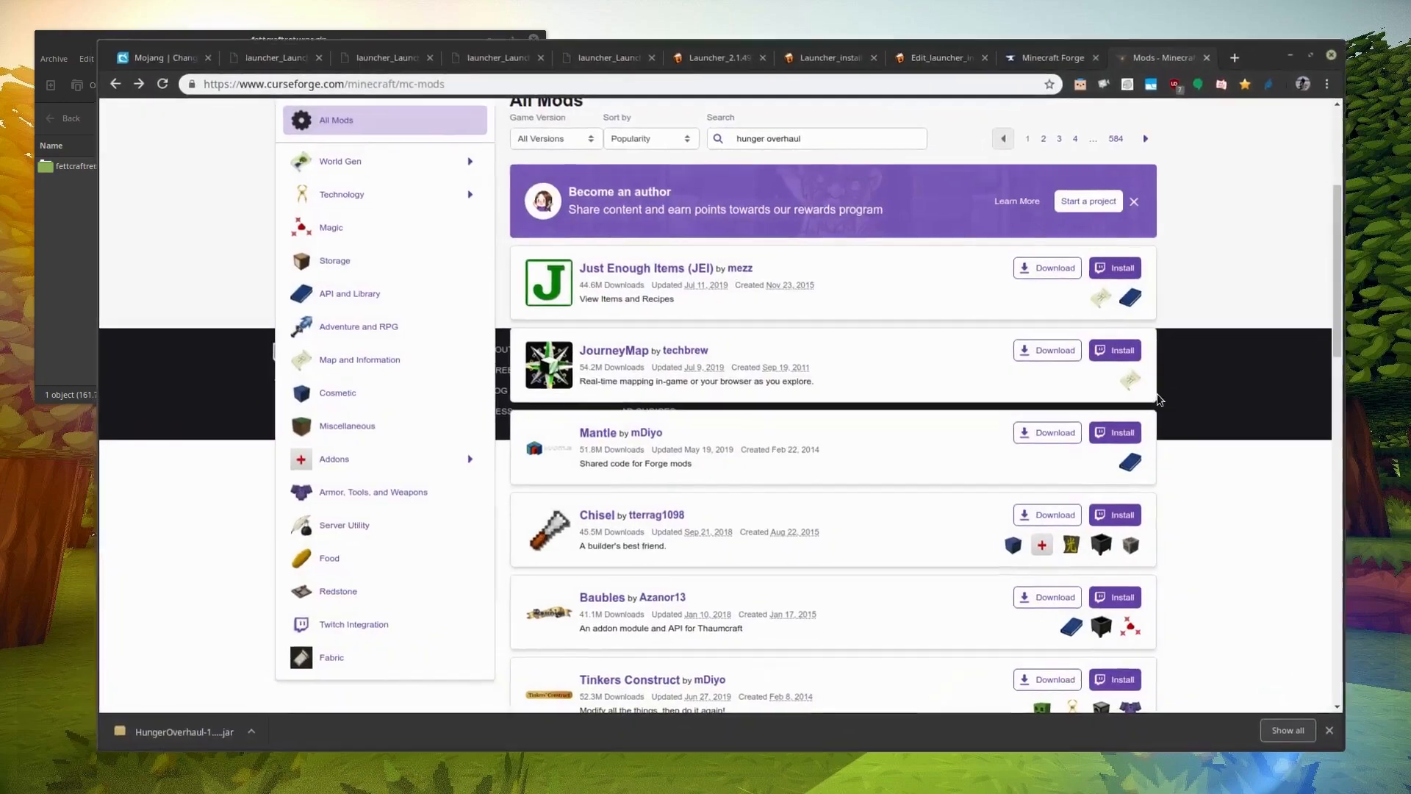
left_click(1015, 60)
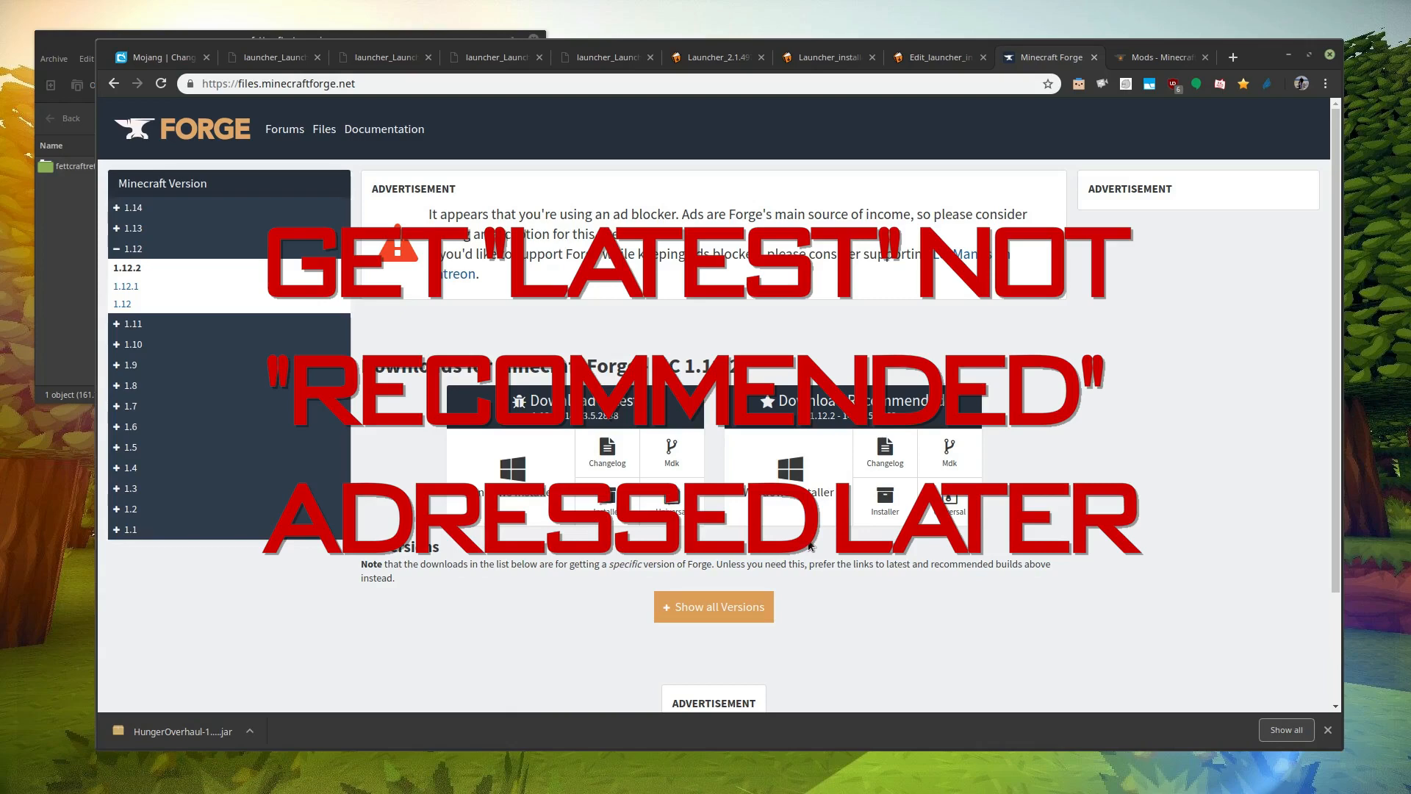
left_click(884, 509)
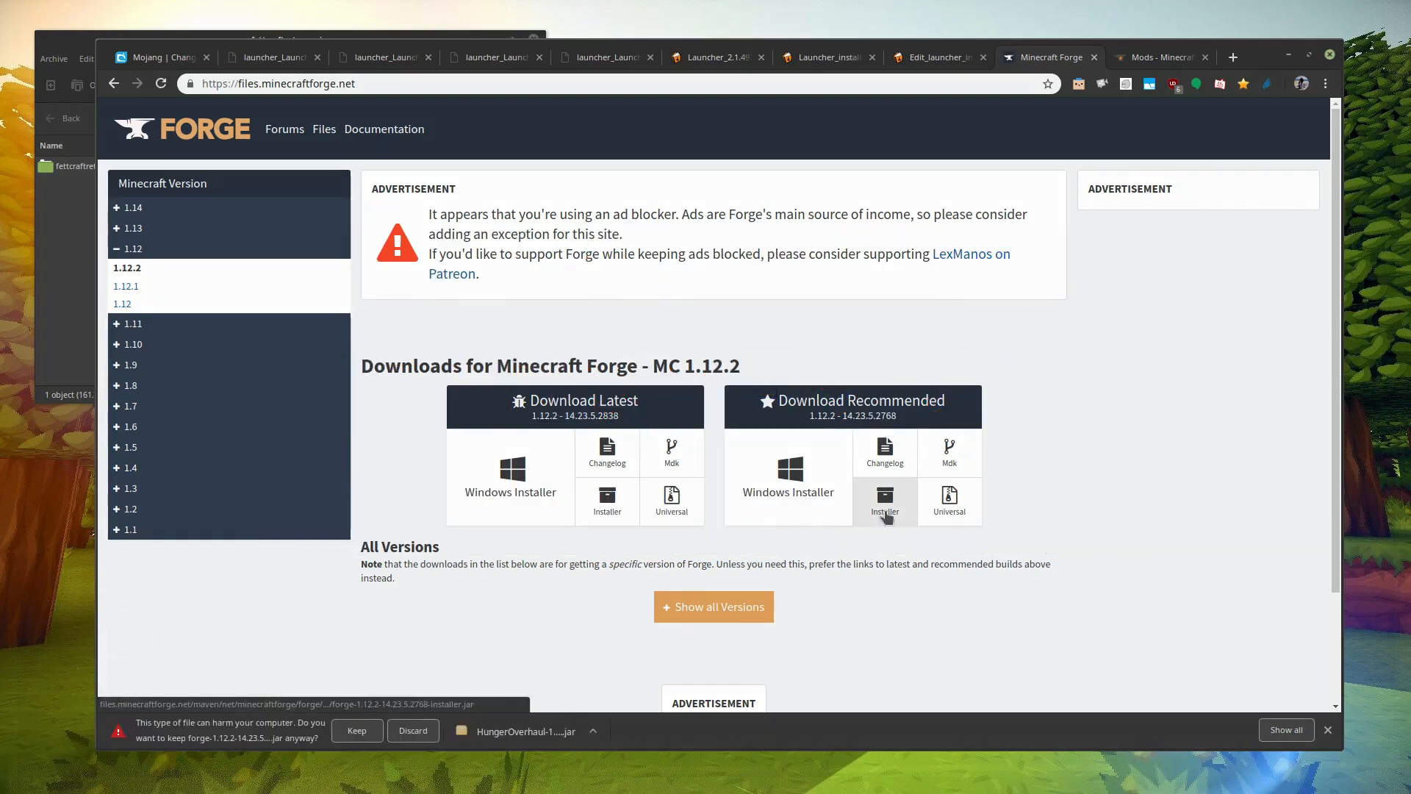
left_click(359, 732)
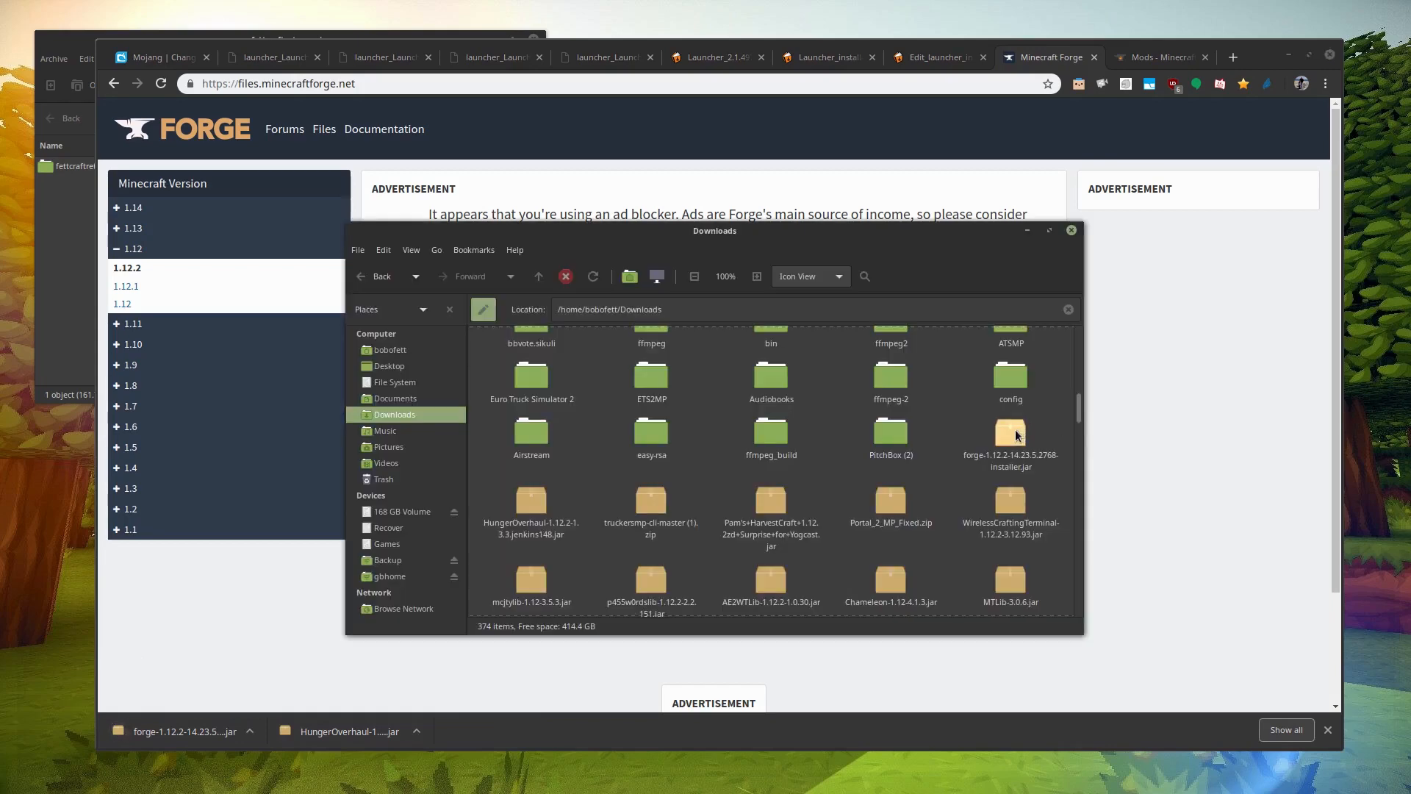
Run forge-1.12.2-14.23.5.2768-installer.jar from the Downloads folder and install the client into /opt/Minecraft.
left_click(1015, 439)
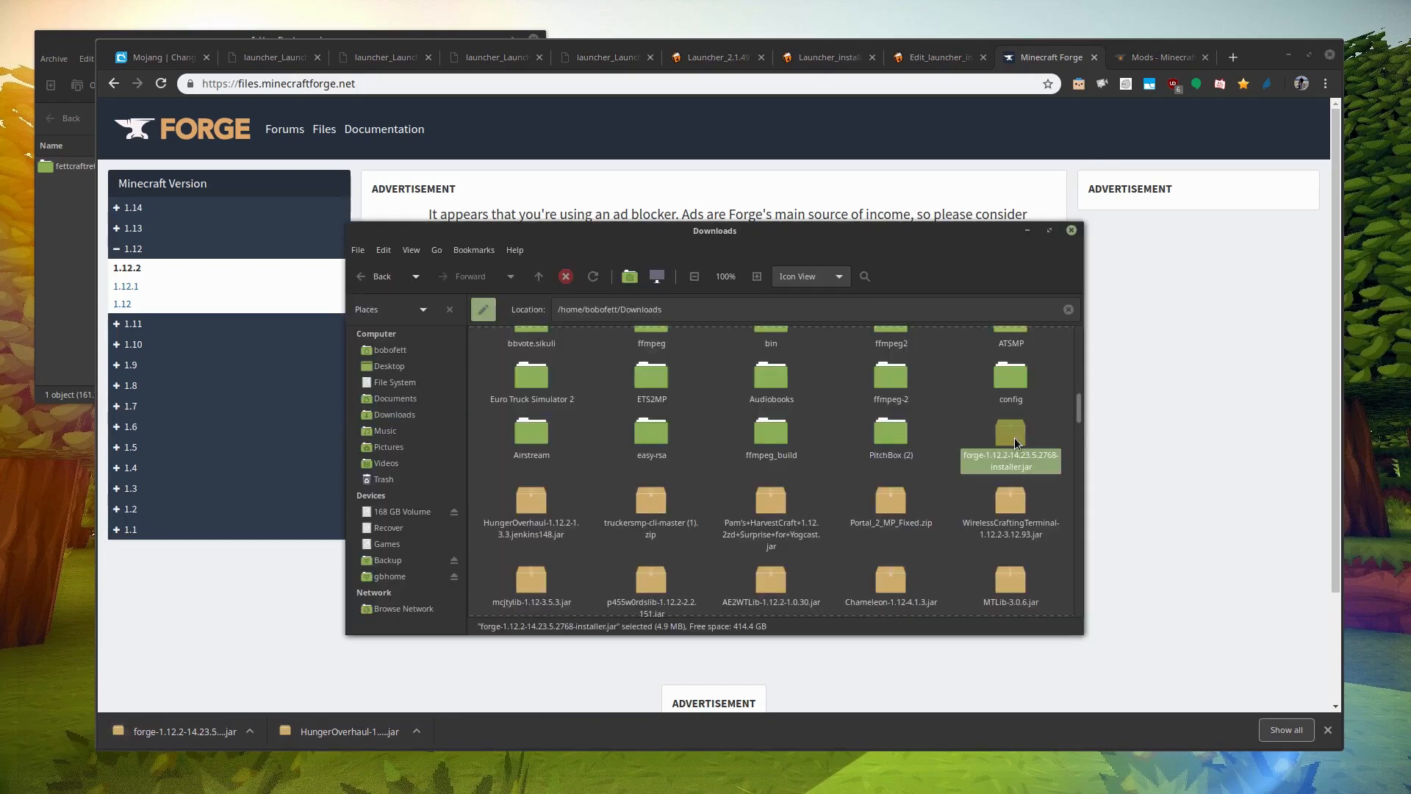
double_click(1014, 438)
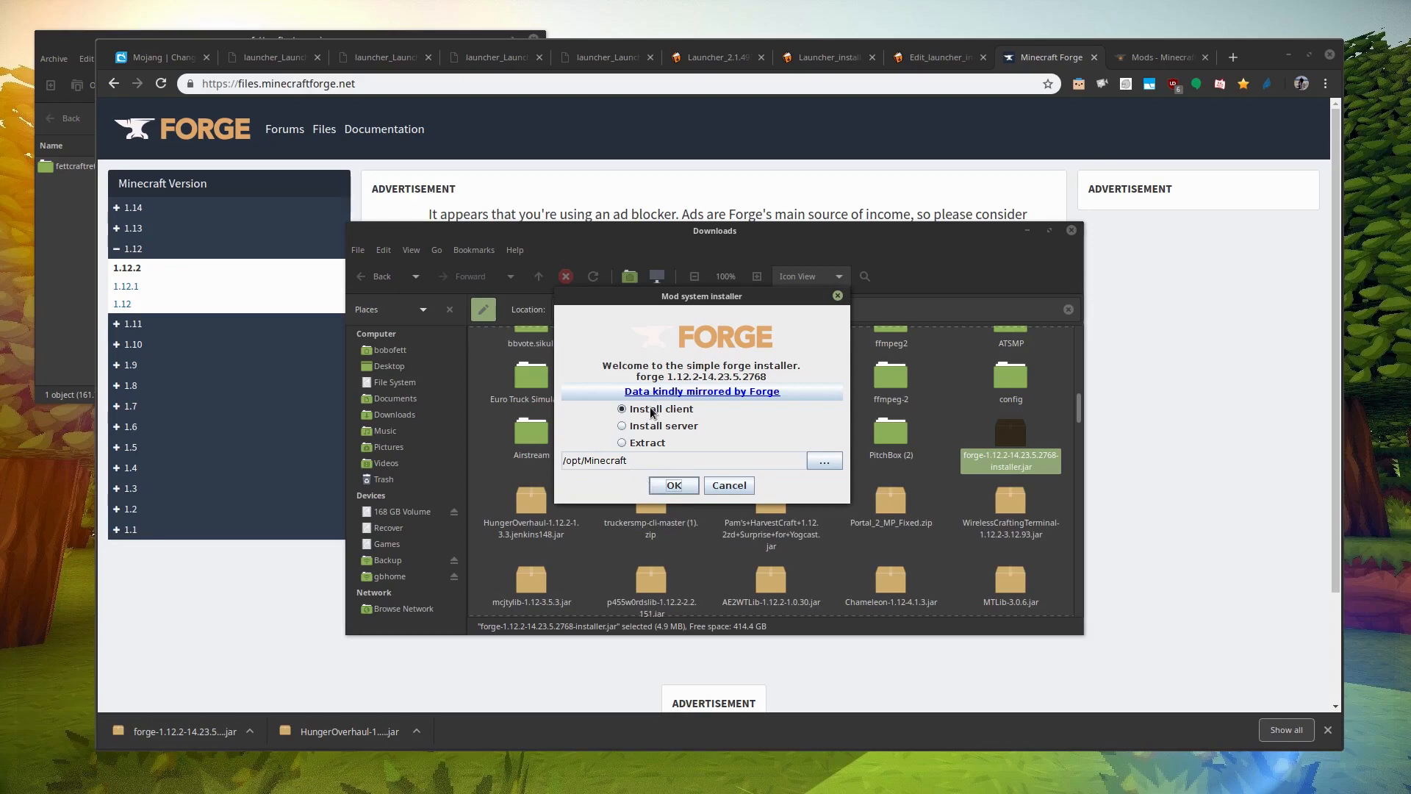
left_click(673, 483)
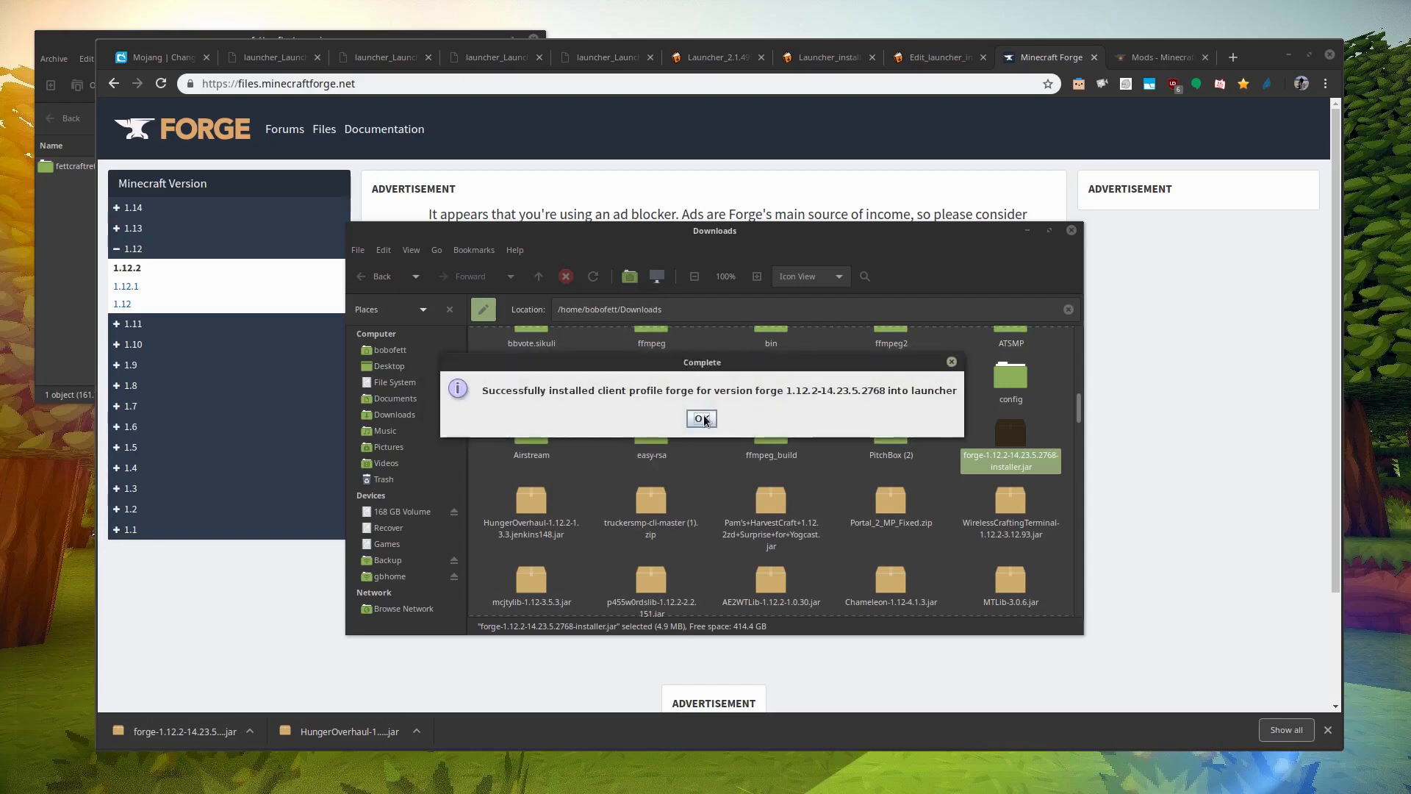
left_click(702, 418)
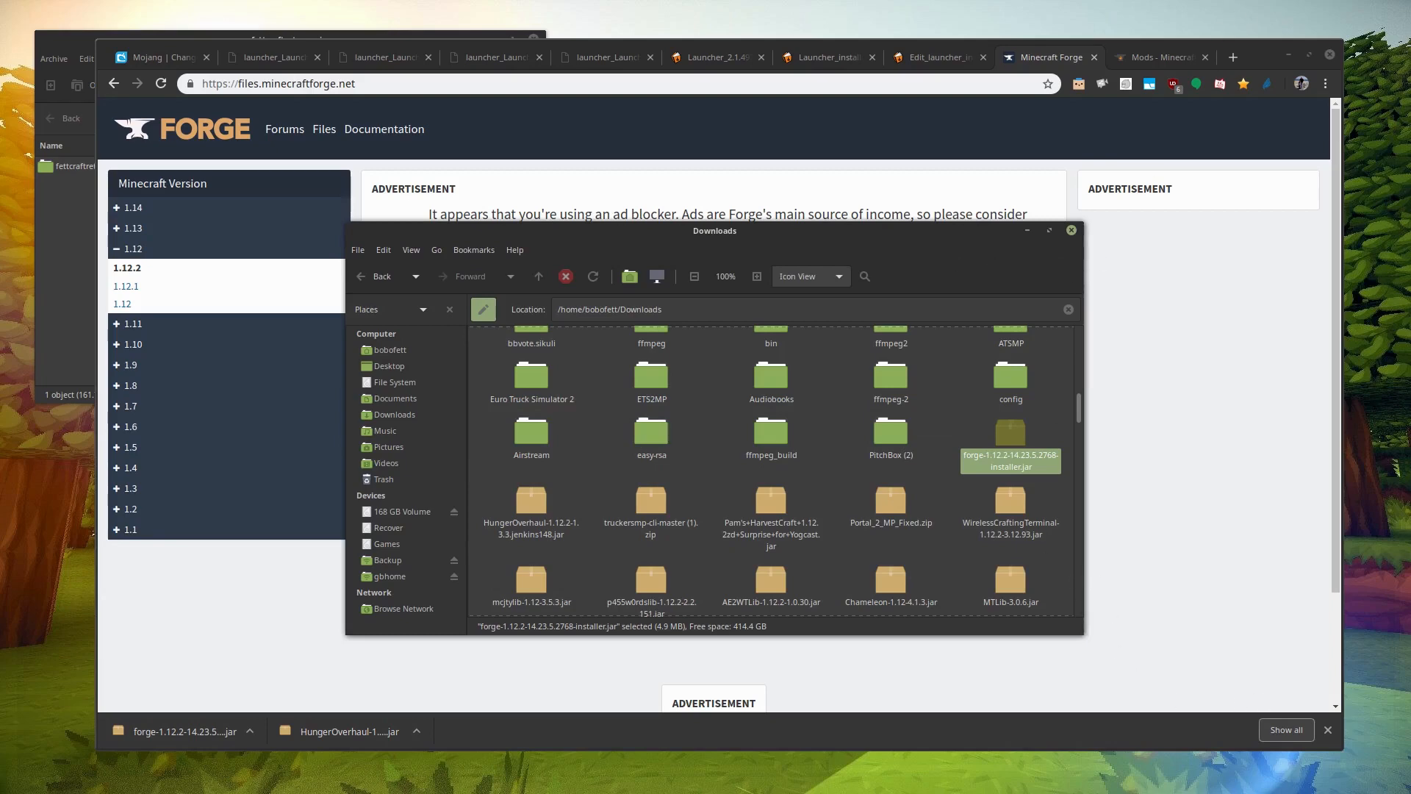
Restart the Minecraft Launcher and check the Fettcraft Lite profile's version list for the installed Forge releases.
left_click(1222, 352)
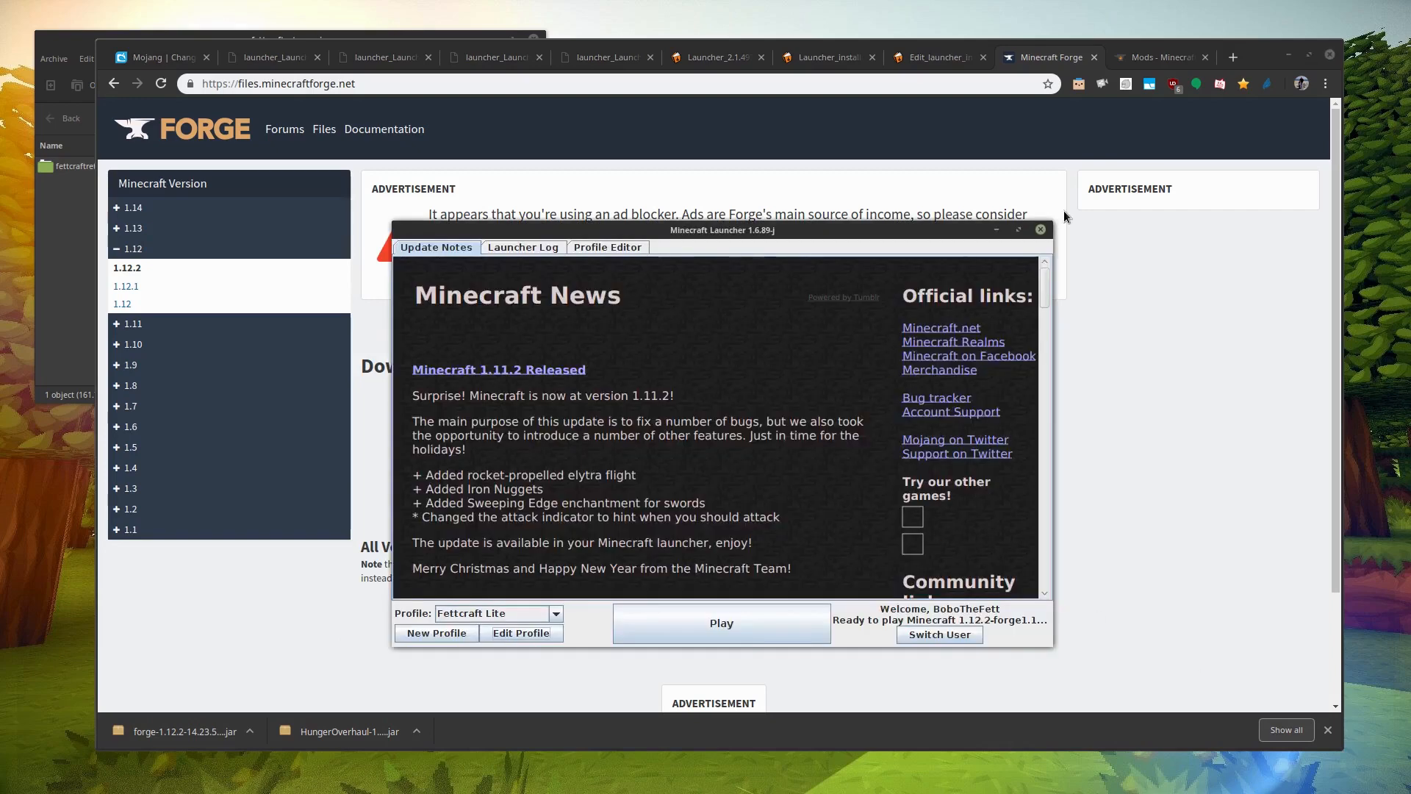
left_click(1041, 230)
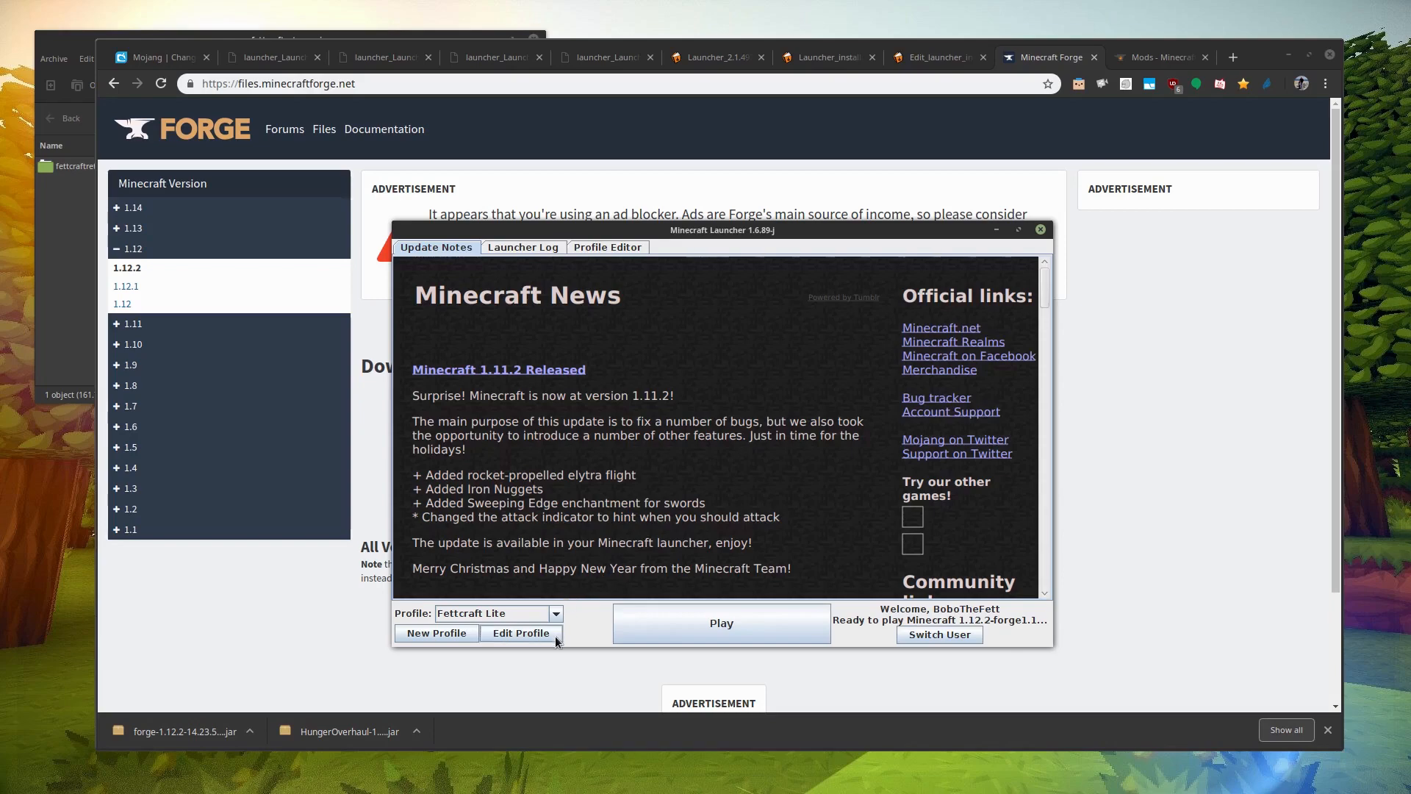
left_click(527, 636)
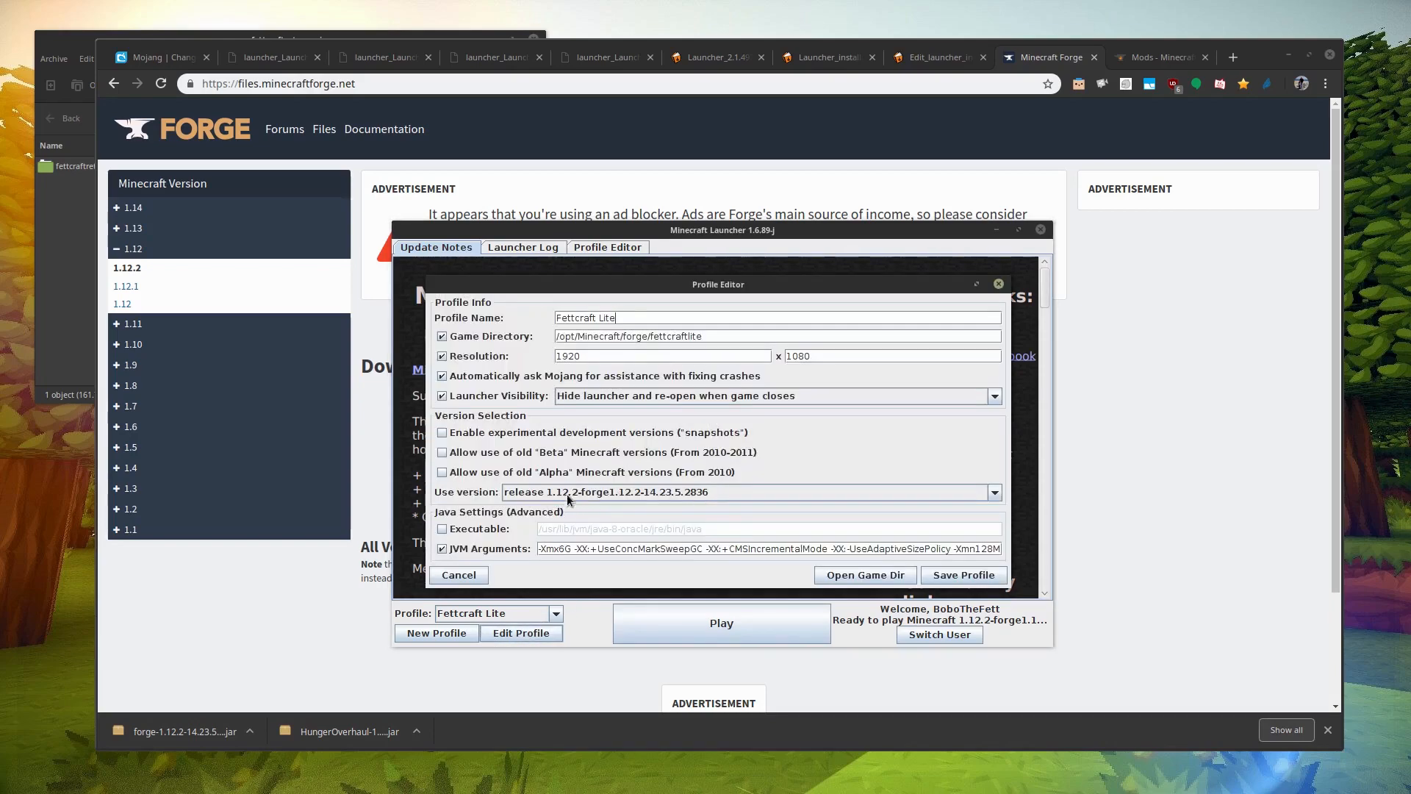
left_click(717, 493)
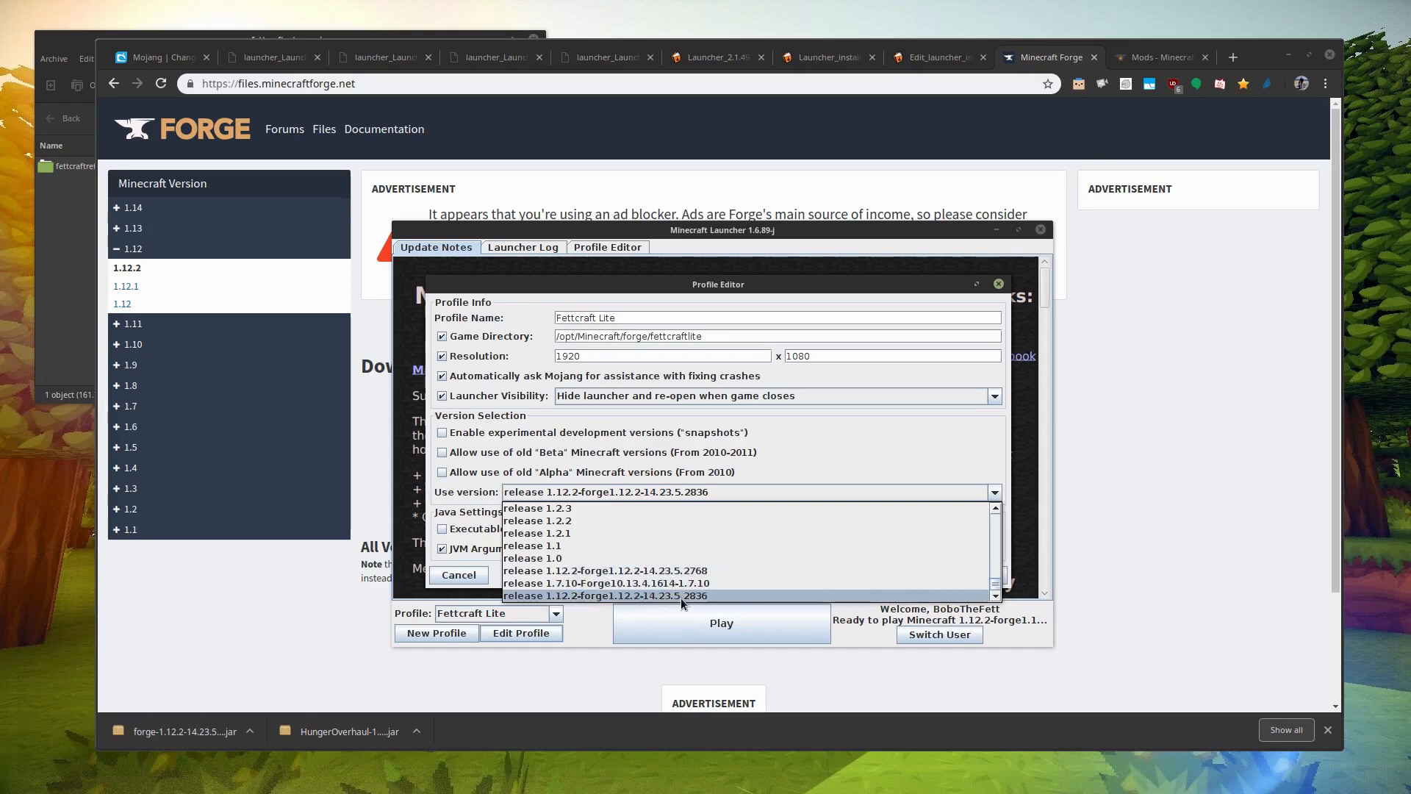
Return to the Forge downloads page, download the latest 1.12.2 - 14.23.5.2838 installer and keep the file.
left_click(1141, 358)
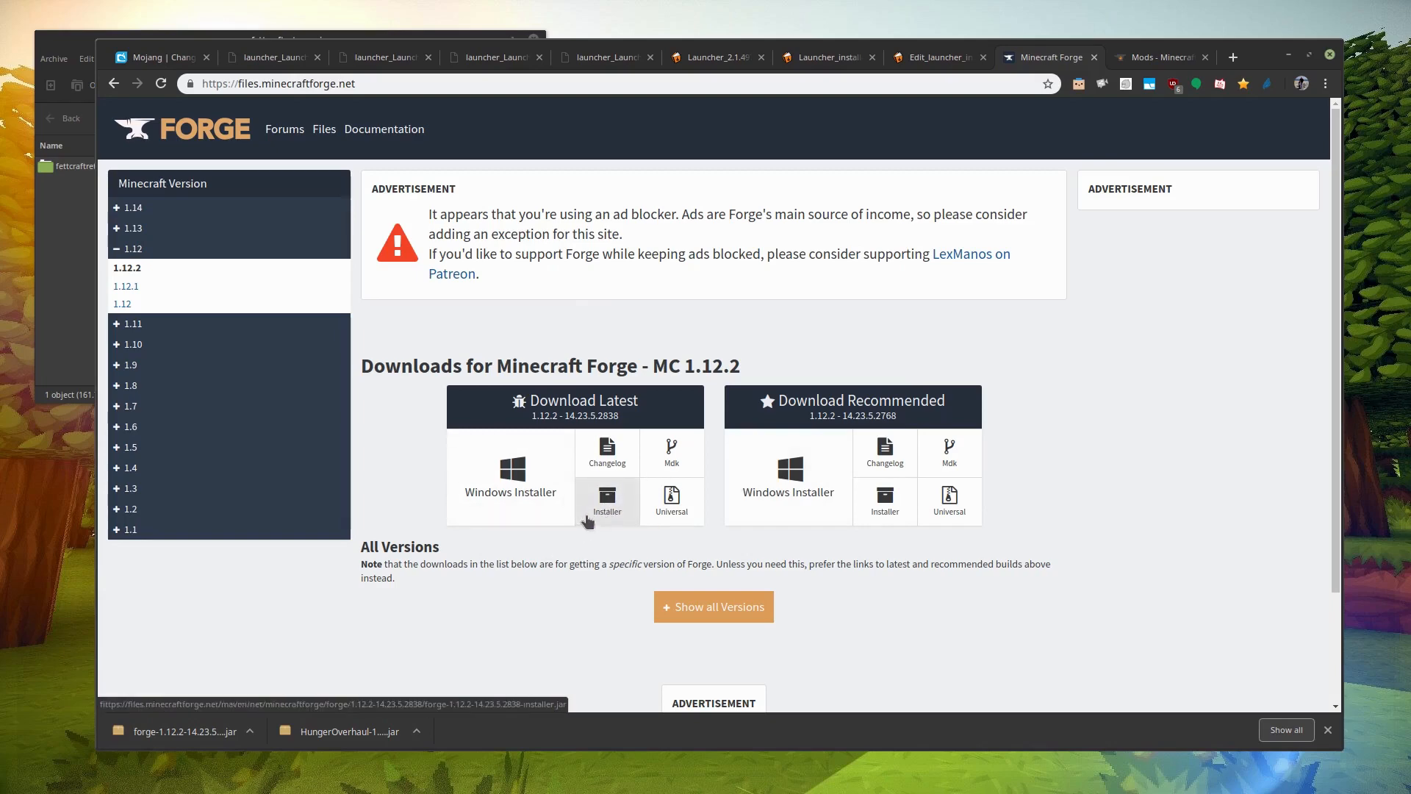
left_click(607, 515)
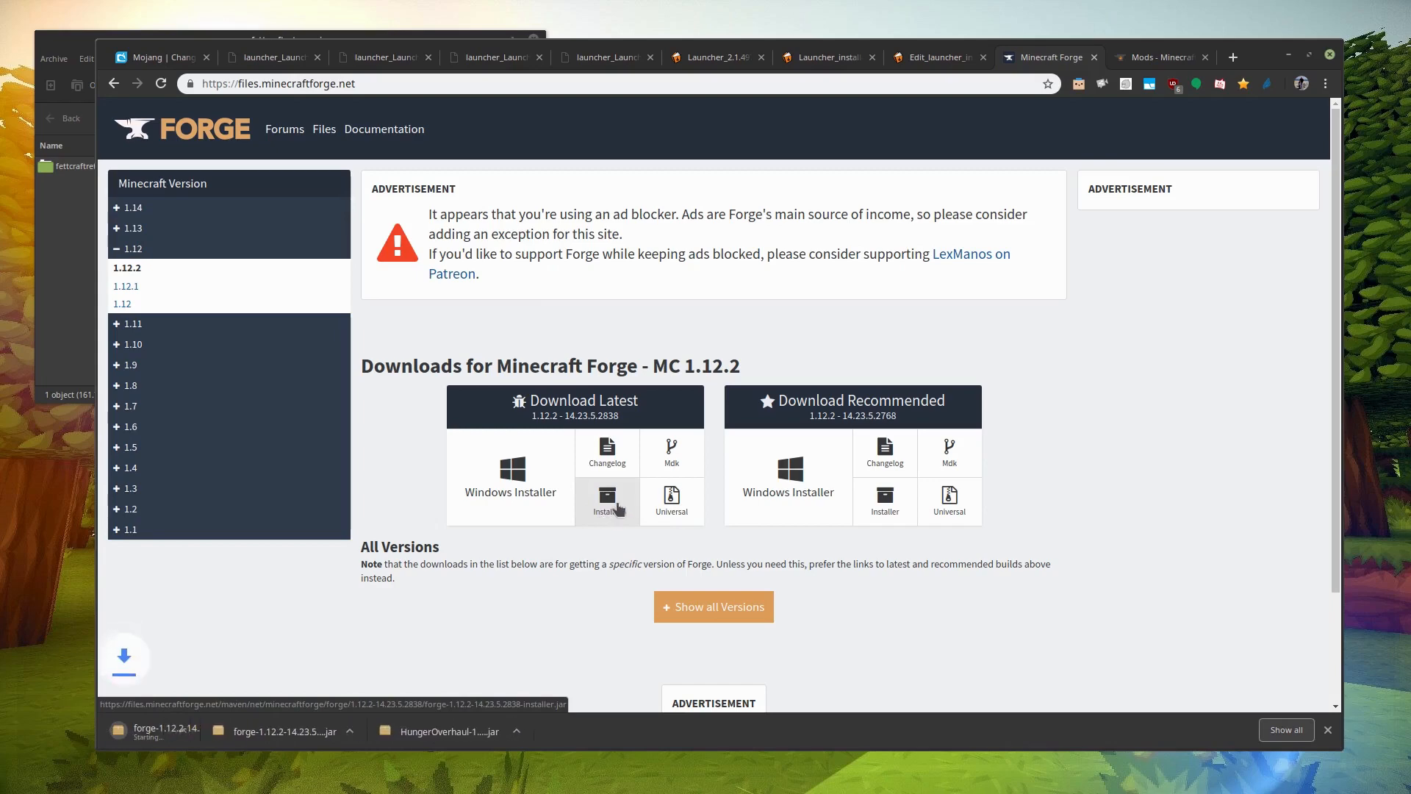
left_click(357, 731)
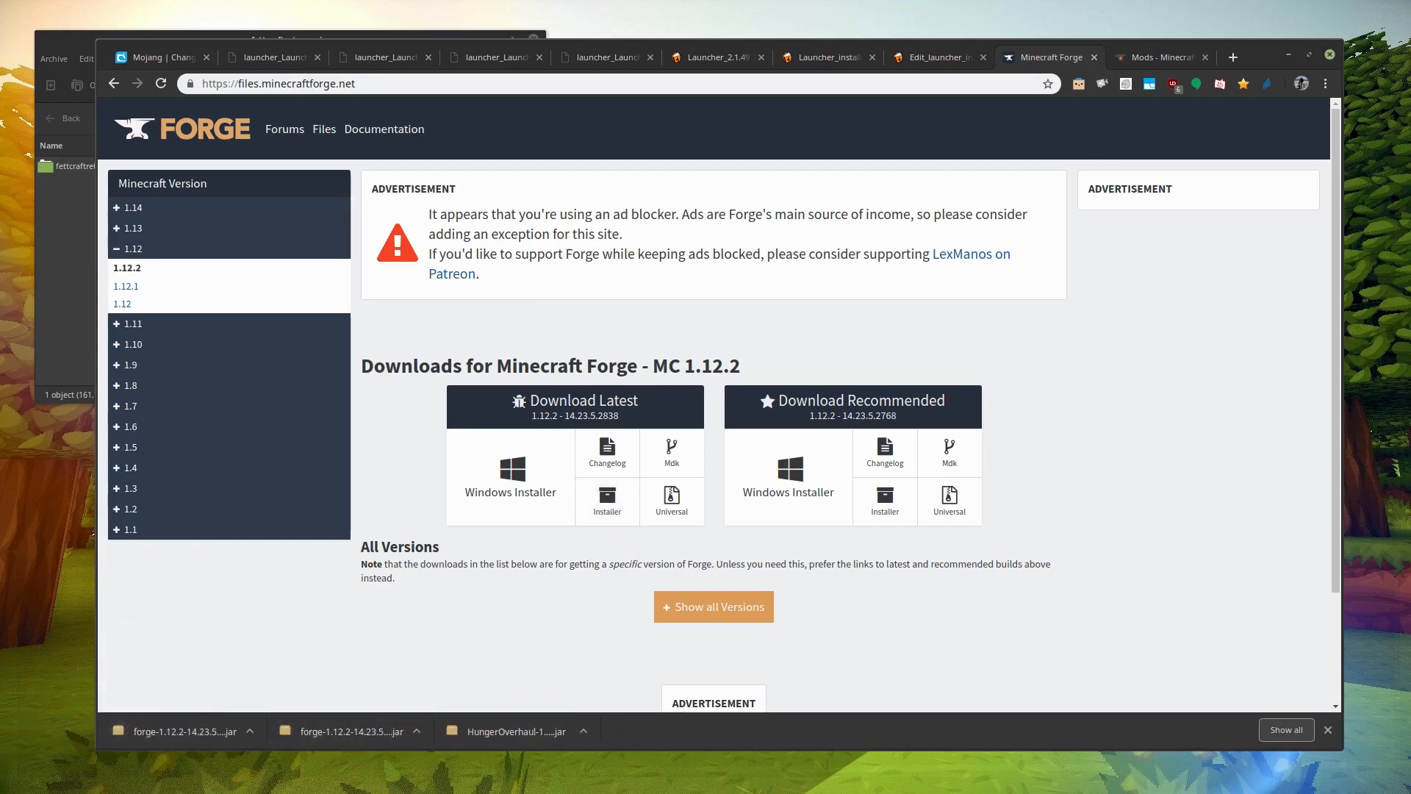
Run forge-1.12.2-14.23.5.2838-installer.jar from the Downloads folder and install the client into /opt/Minecraft.
key("alt+Tab")
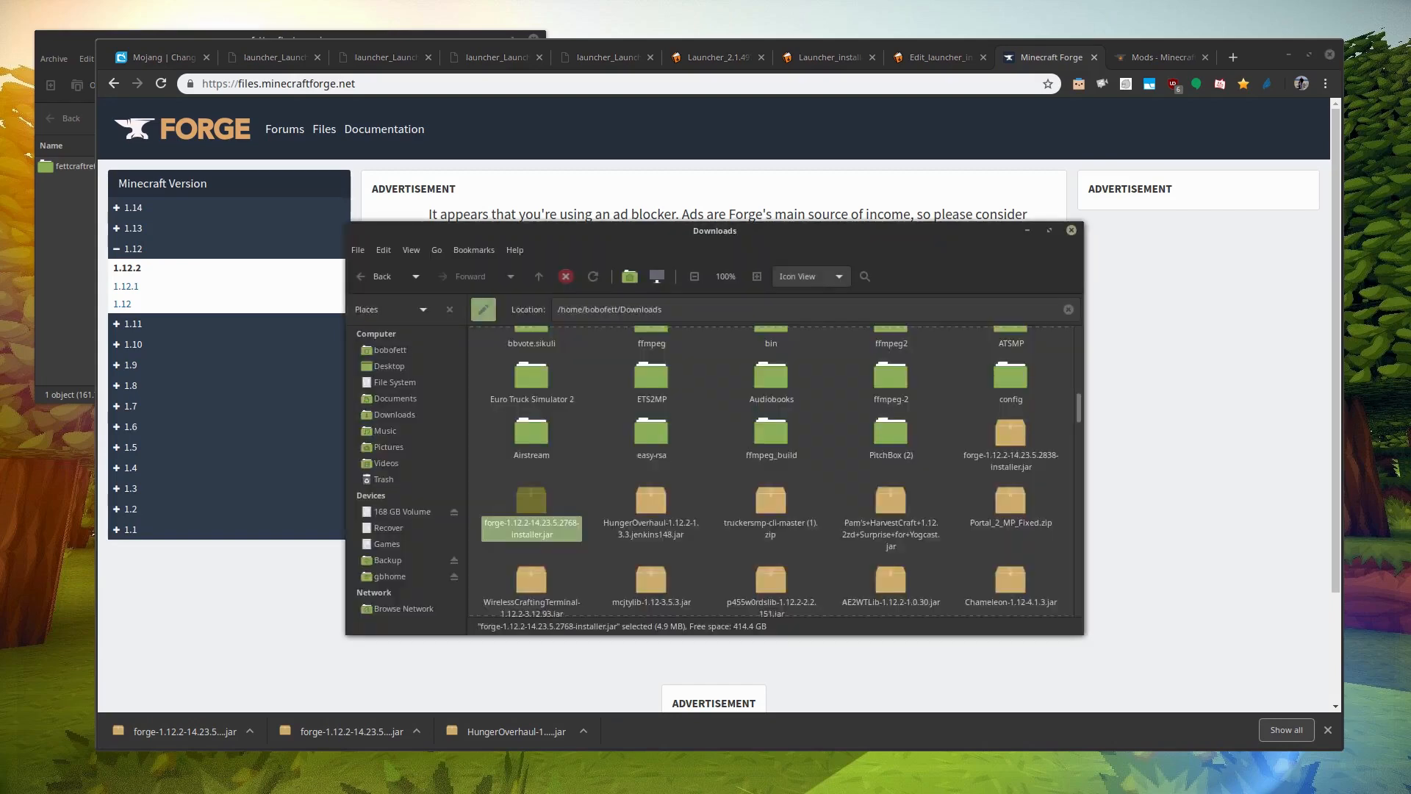
double_click(1012, 442)
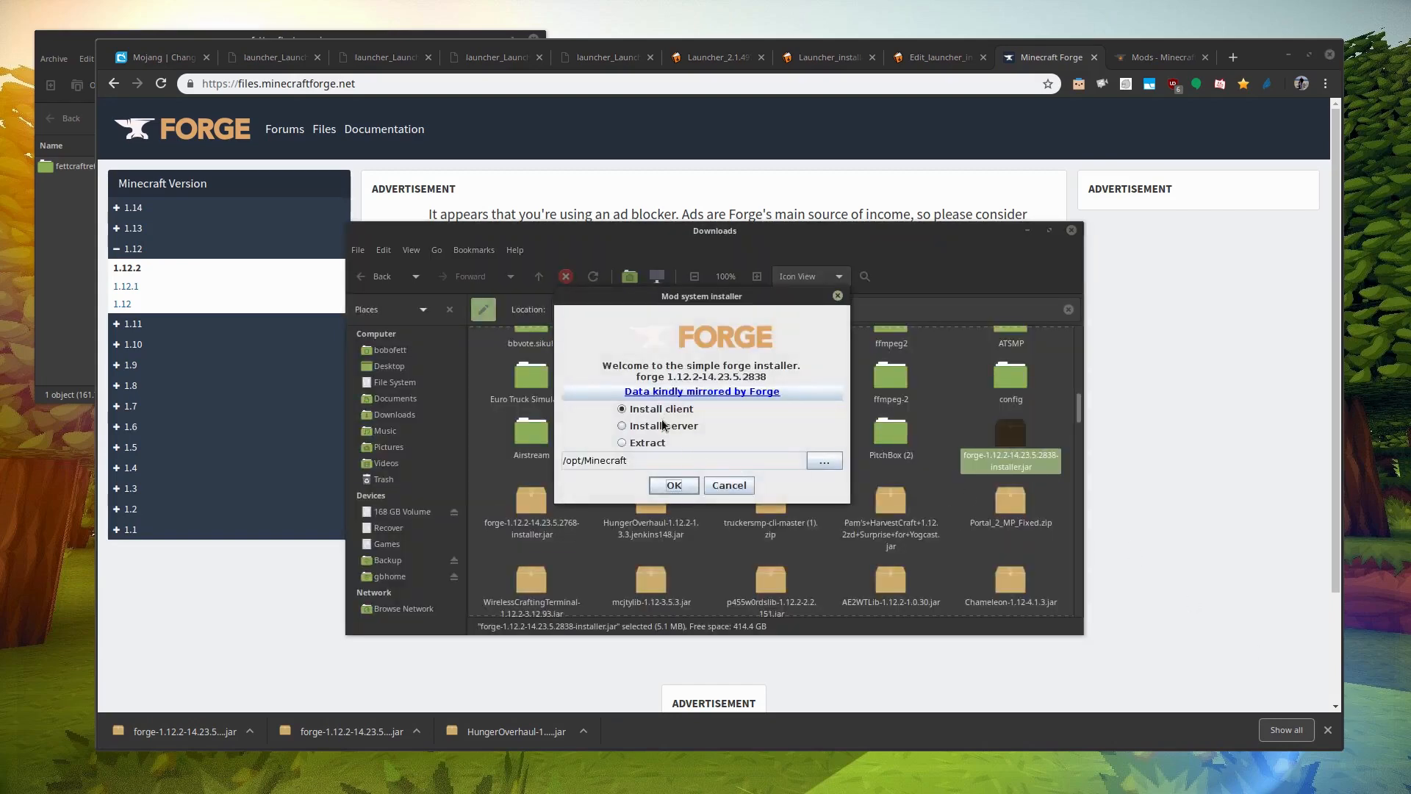
left_click(675, 485)
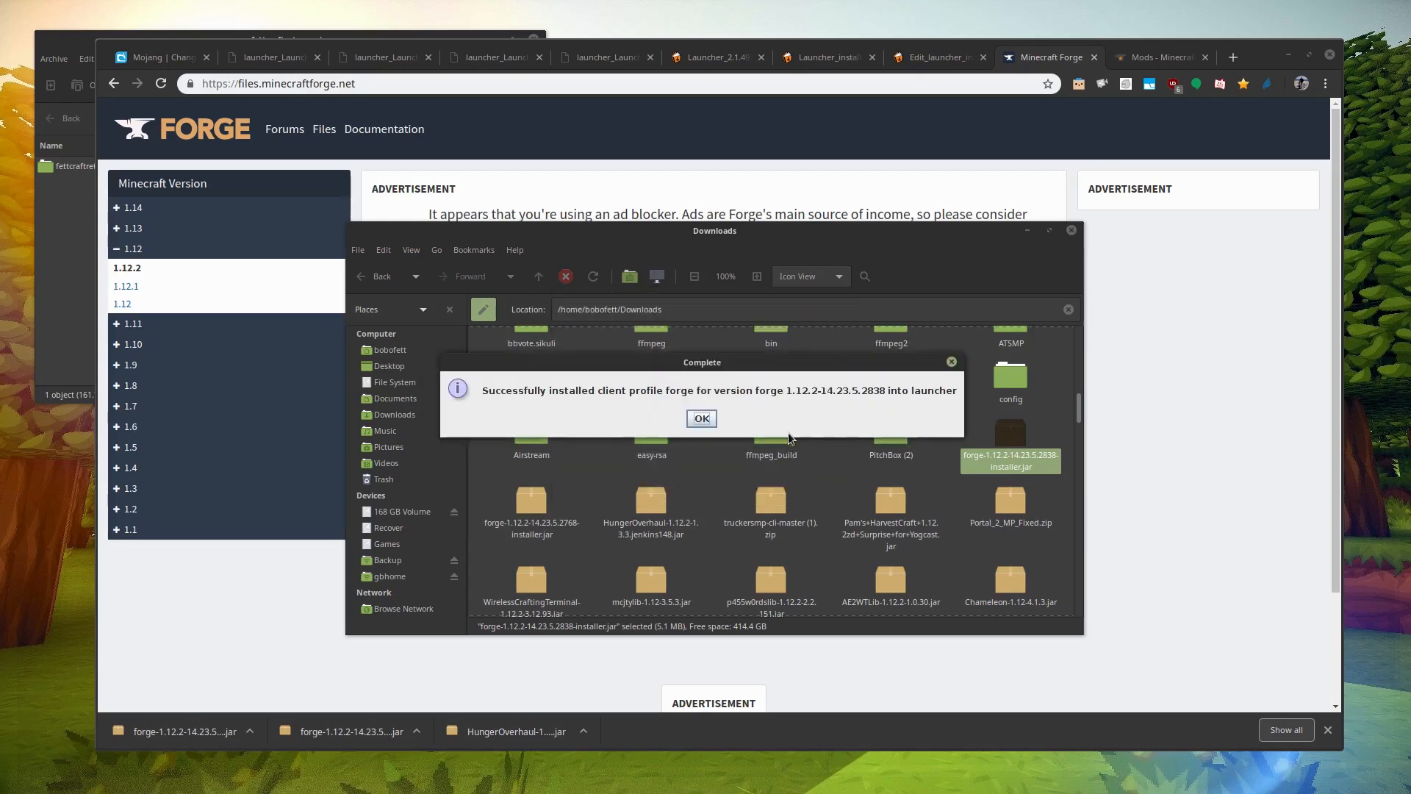
left_click(701, 419)
left_click(1184, 398)
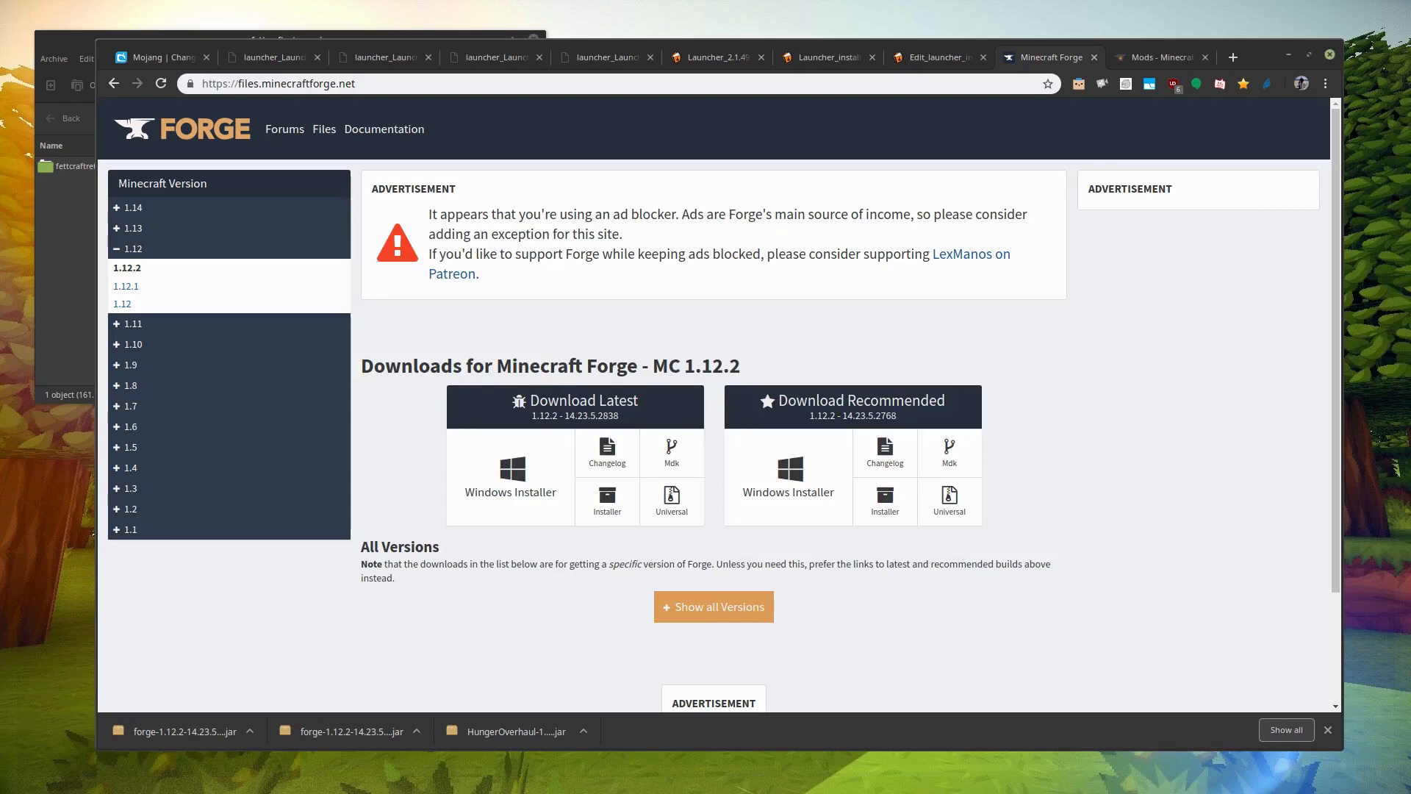
Switch to the Minecraft Launcher, restart it and open the Fettcraft Lite profile for editing.
key("alt+Tab")
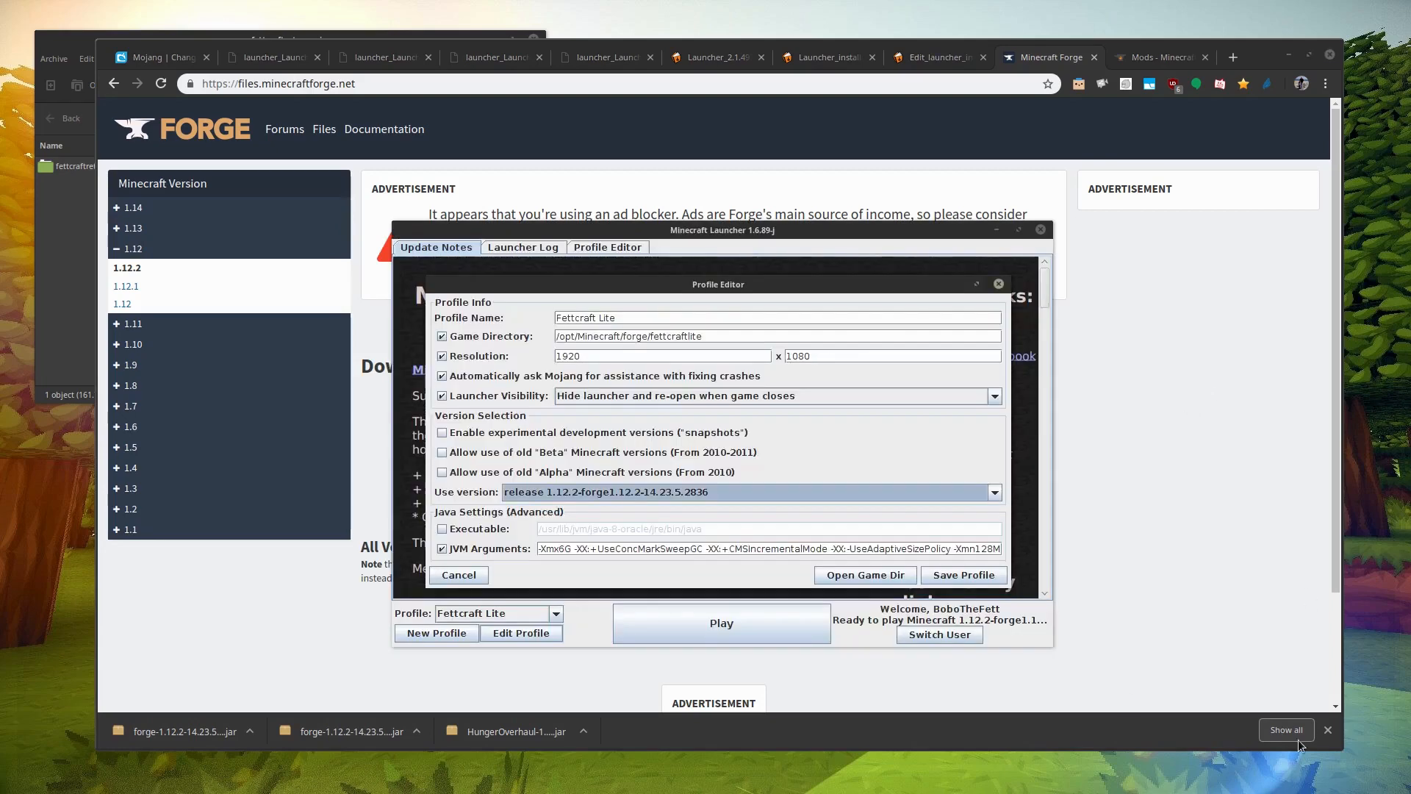
left_click(998, 284)
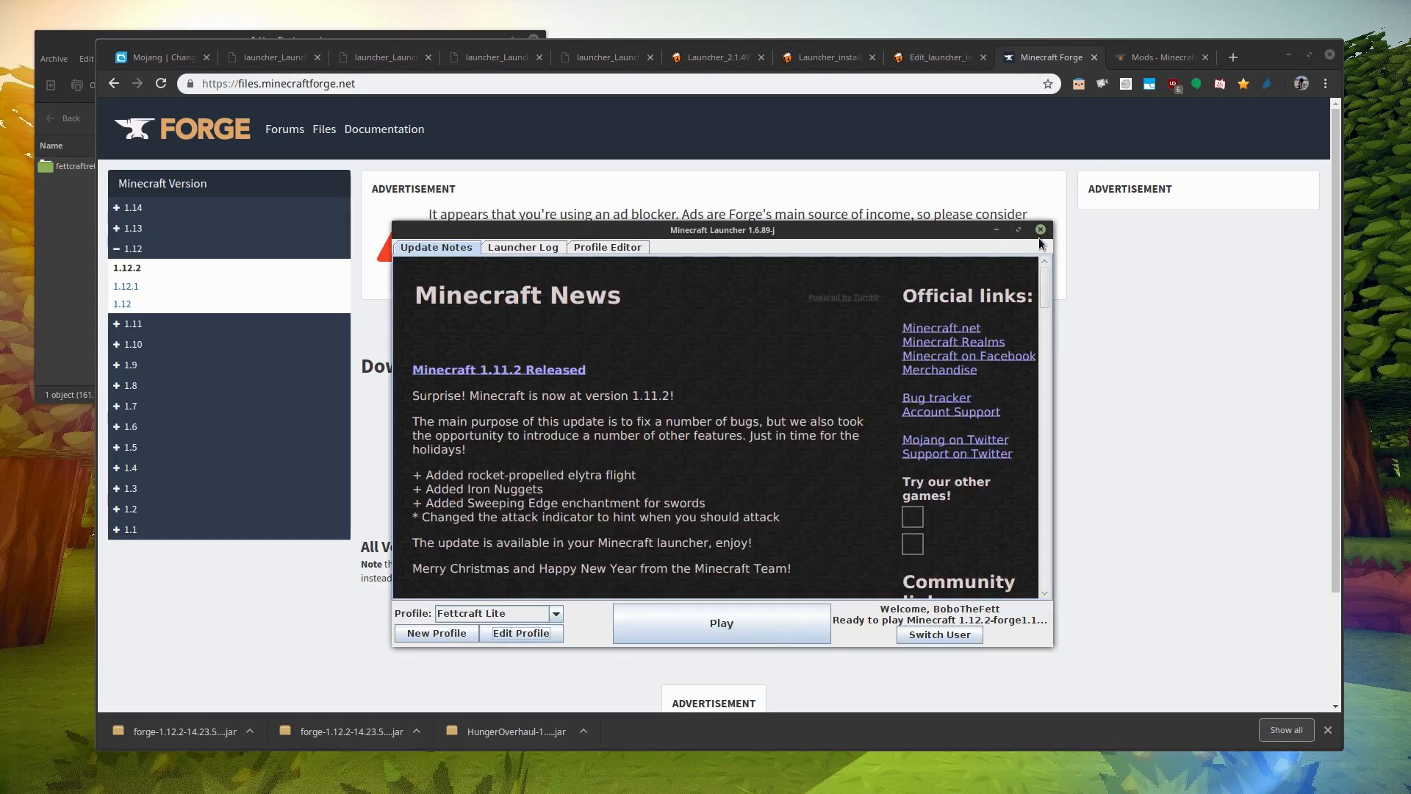
left_click(1041, 229)
left_click(537, 636)
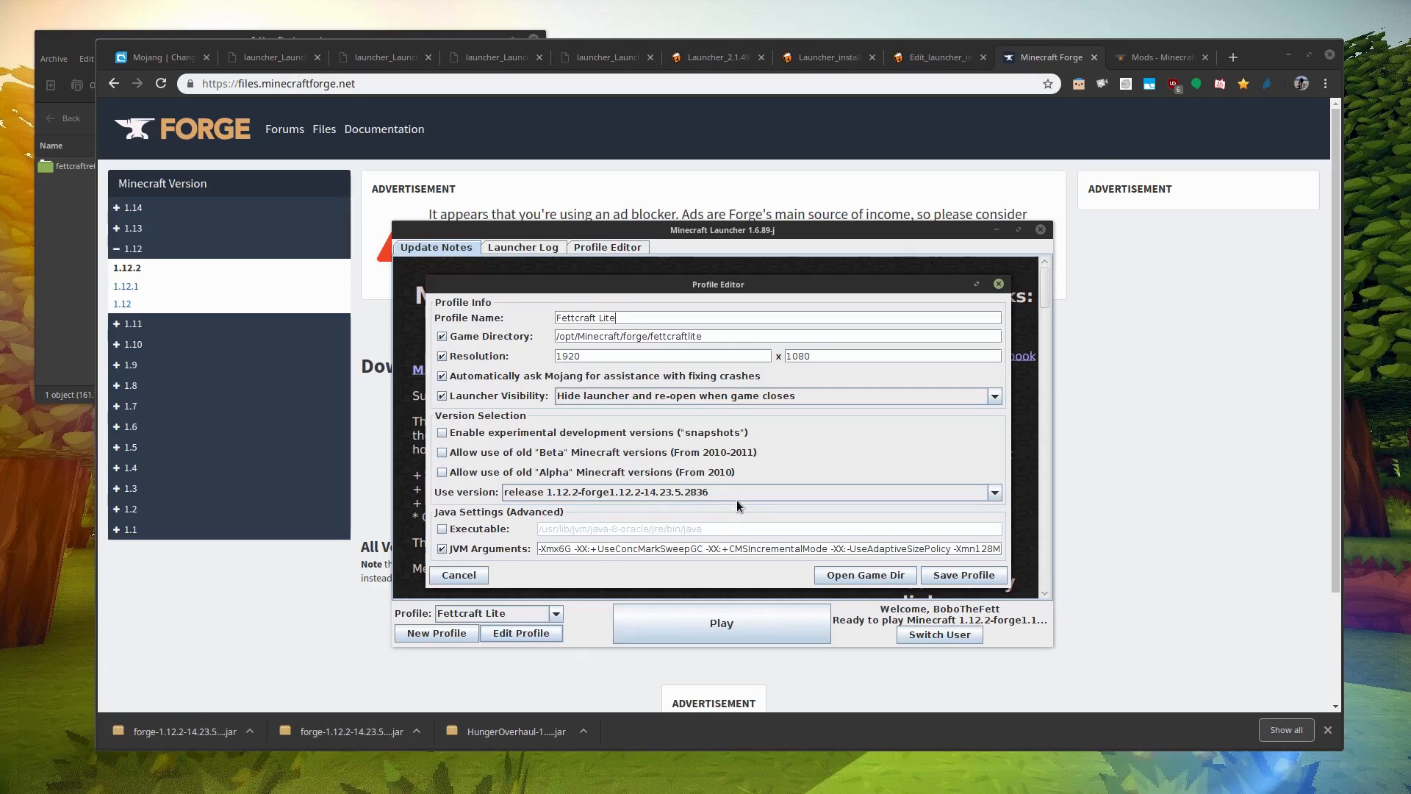
Choose release 1.12.2-forge1.12.2-14.23.5.2838 as the Fettcraft Lite profile's version, and close the editor without saving.
left_click(994, 494)
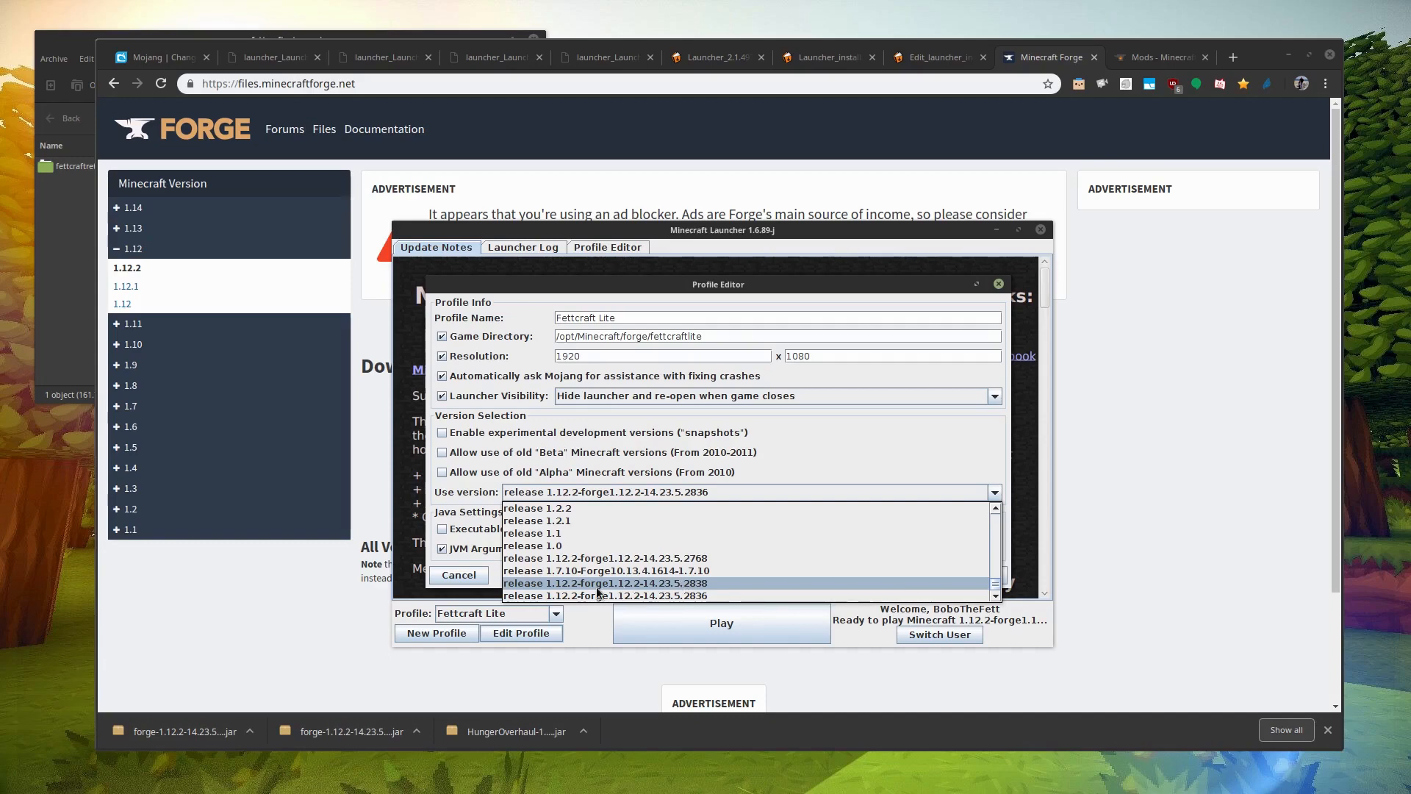
left_click(694, 582)
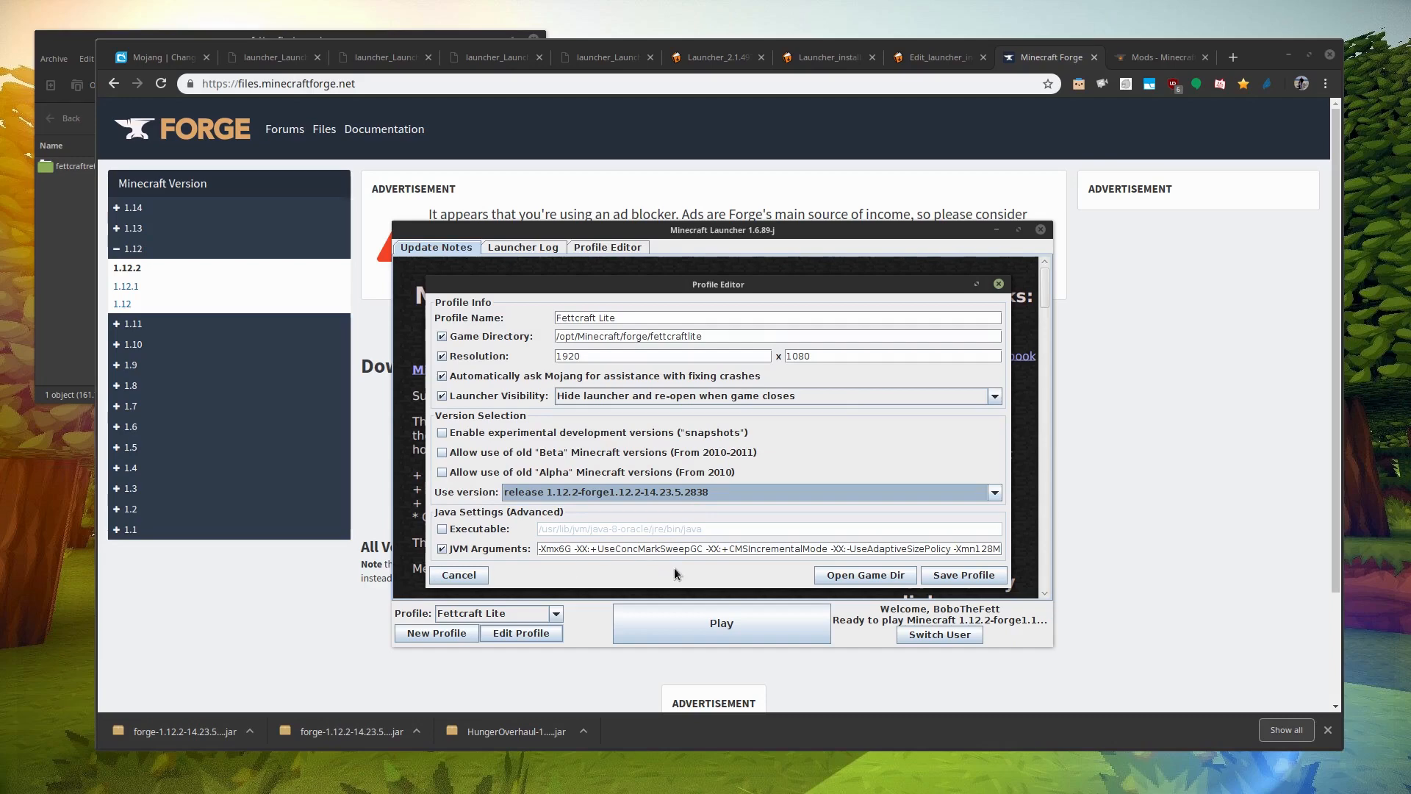
left_click(998, 284)
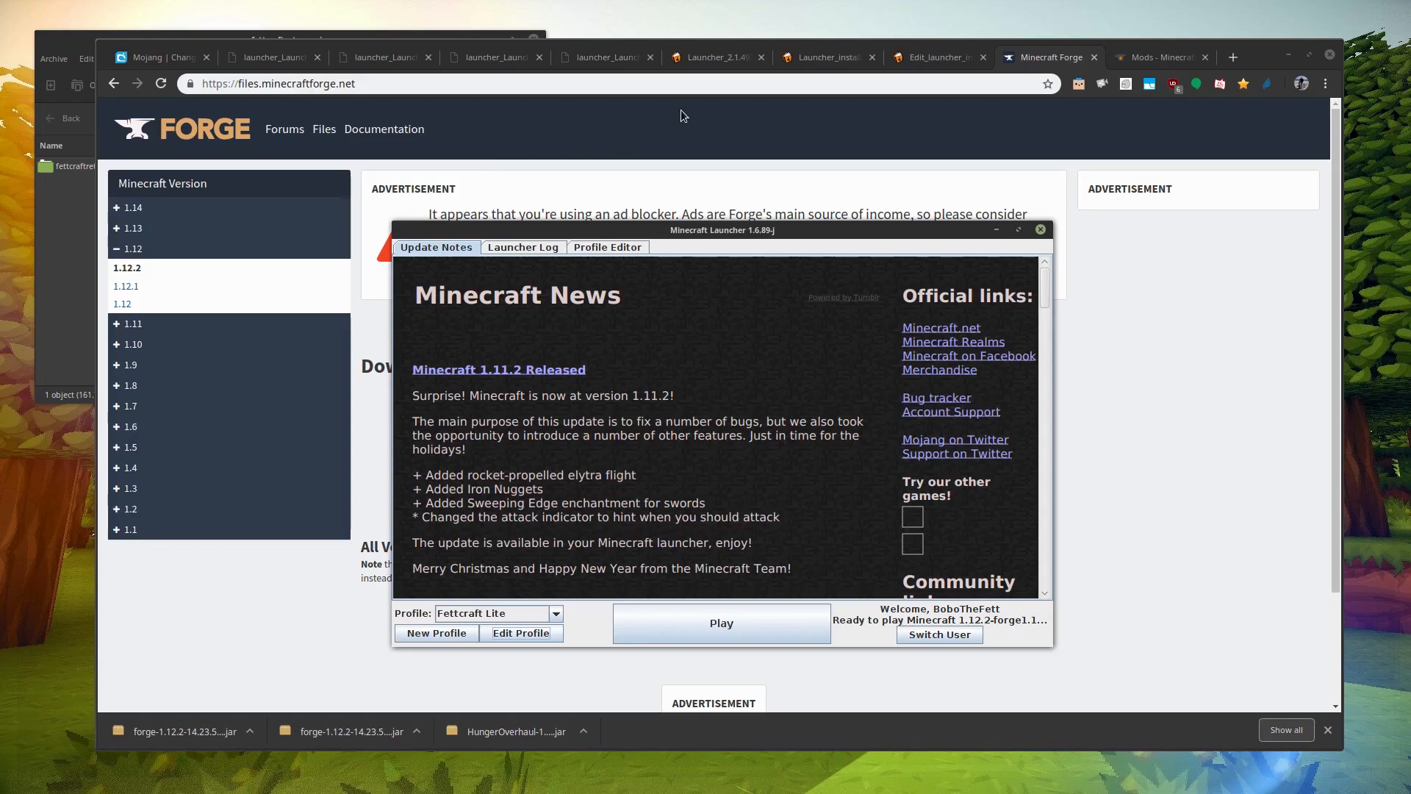
Switch to the browser and review the four older launcher screenshots on adding a launch option, setting its version and game directory, and choosing it for play.
left_click(601, 132)
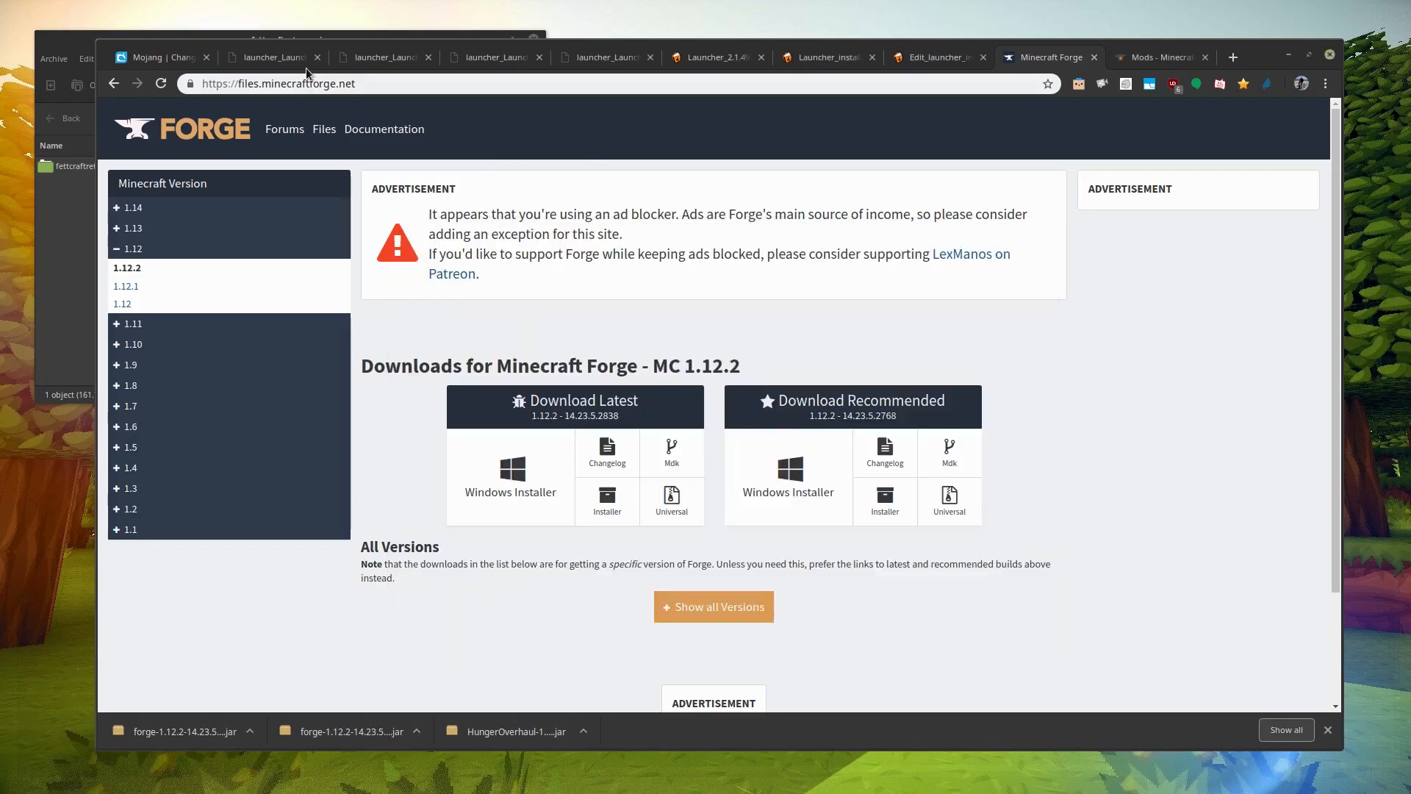
left_click(278, 59)
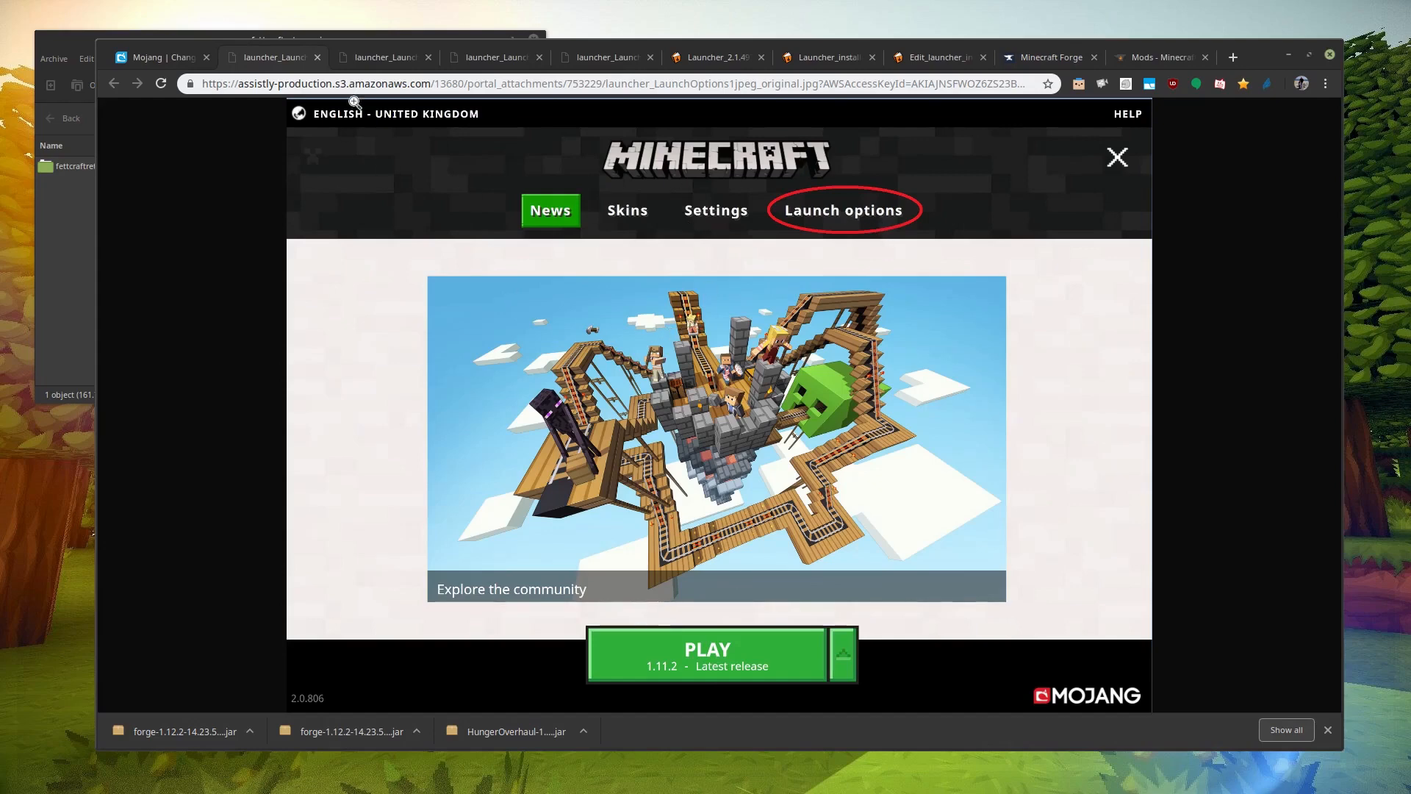
left_click(369, 62)
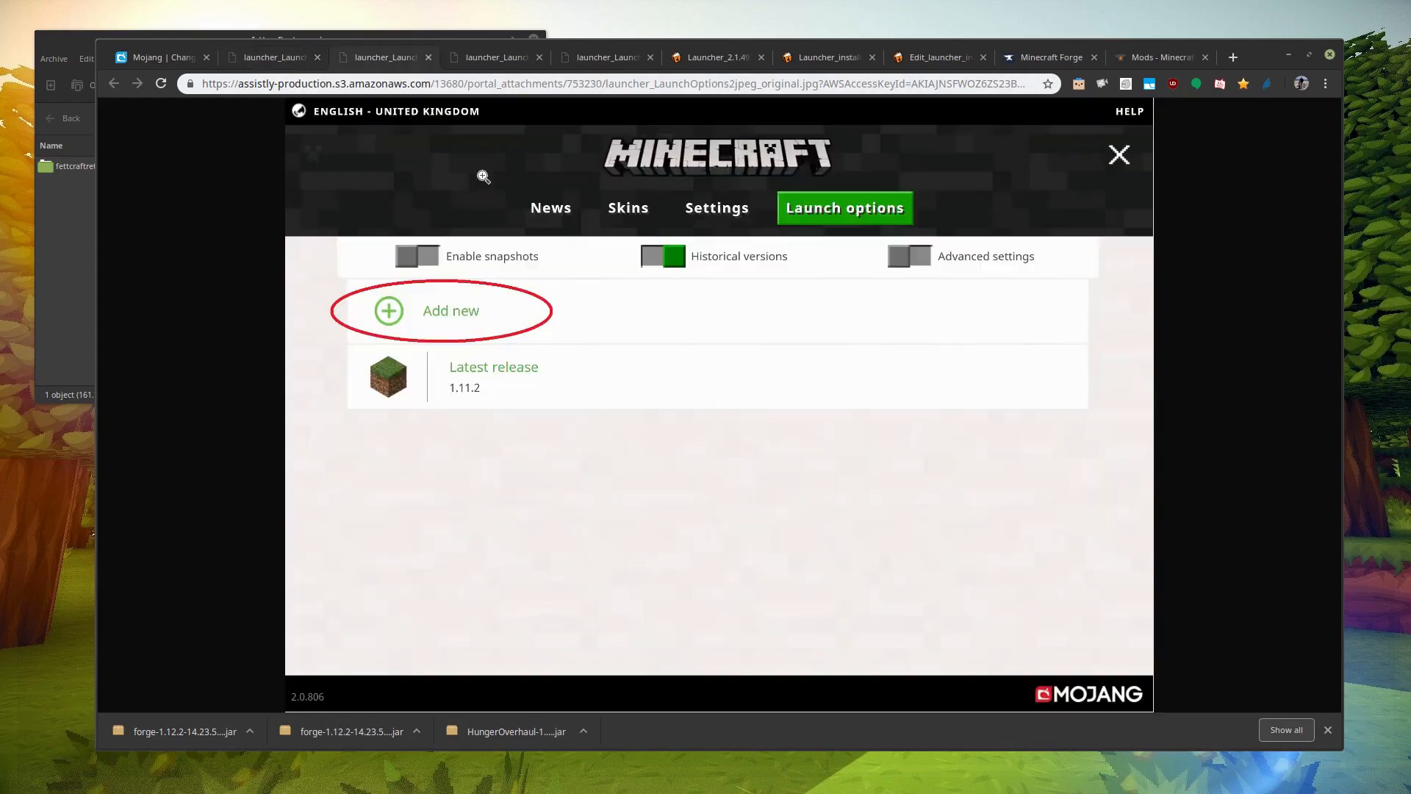
left_click(488, 57)
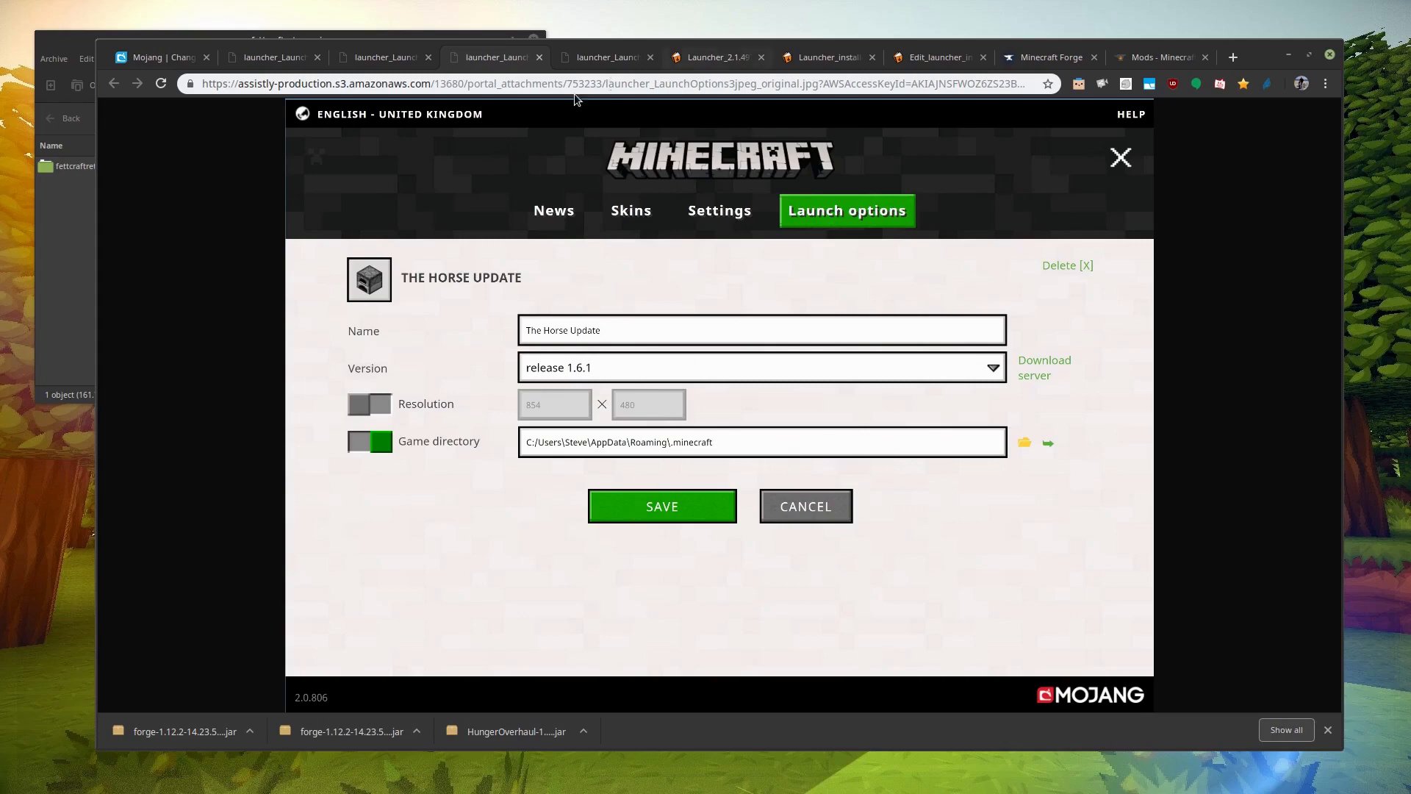
left_click(582, 63)
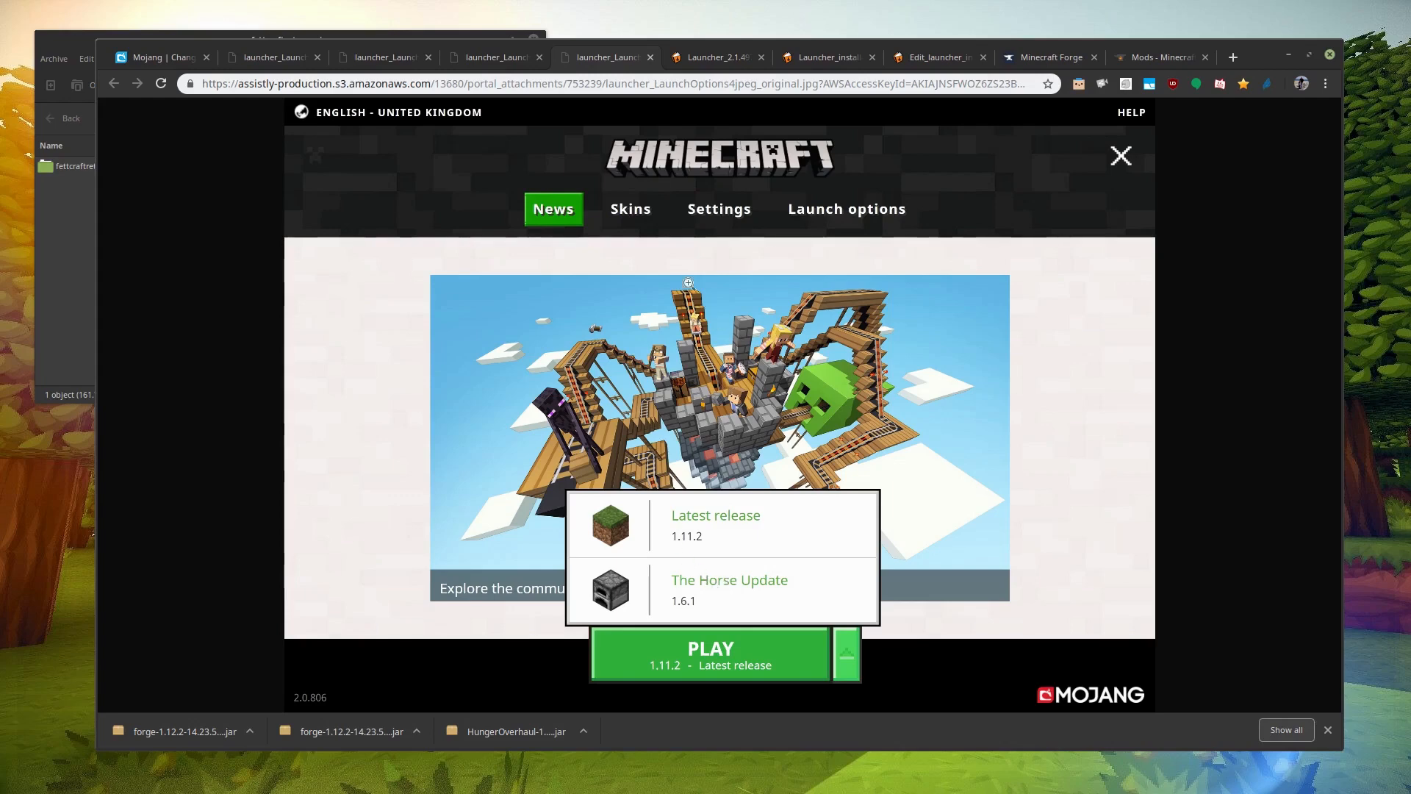
Review the newer launcher screenshots showing the Play page, the Installations list and the Edit installation form.
left_click(716, 59)
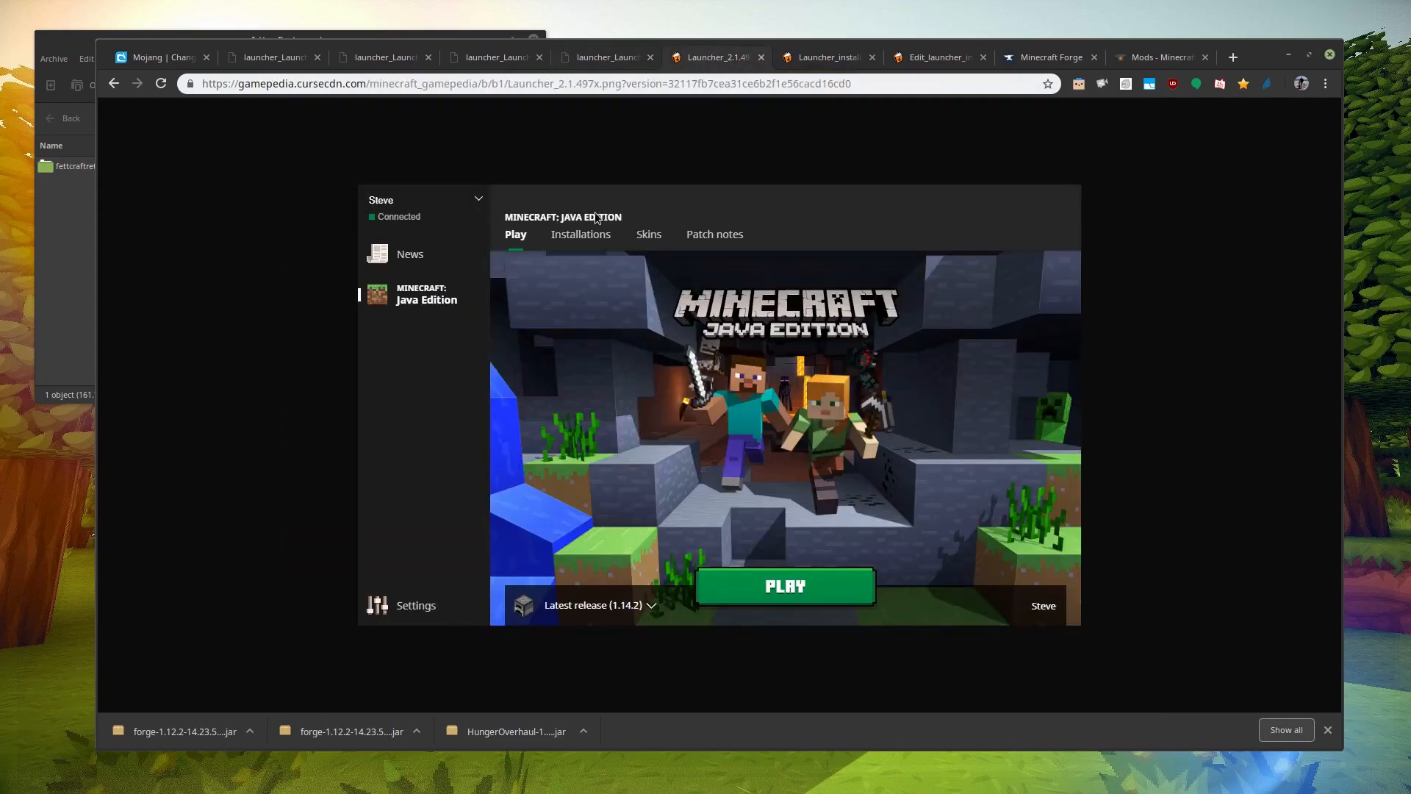
left_click(832, 60)
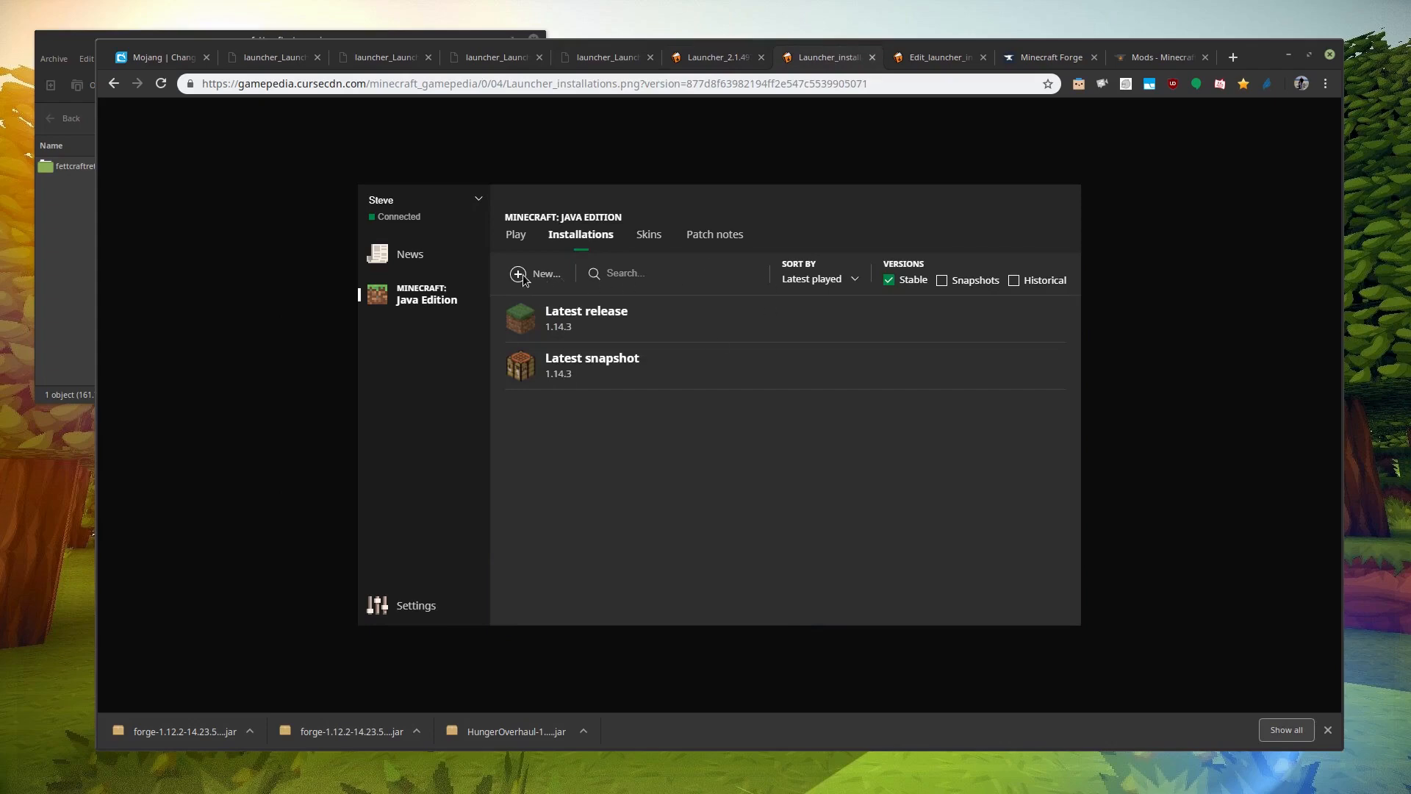
left_click(920, 64)
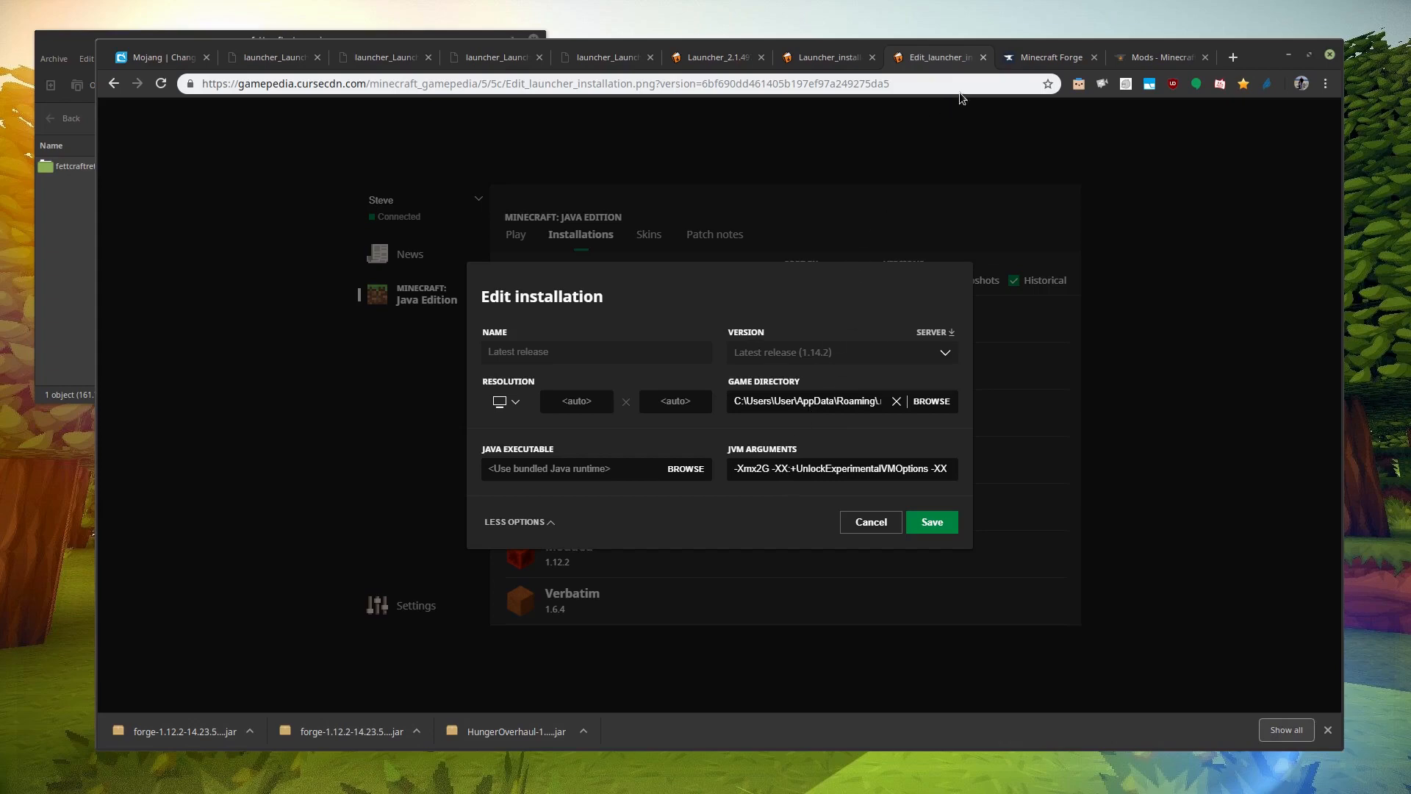
Revisit the Forge downloads page and the CurseForge Minecraft mods page as sources for Forge and mods.
left_click(1035, 57)
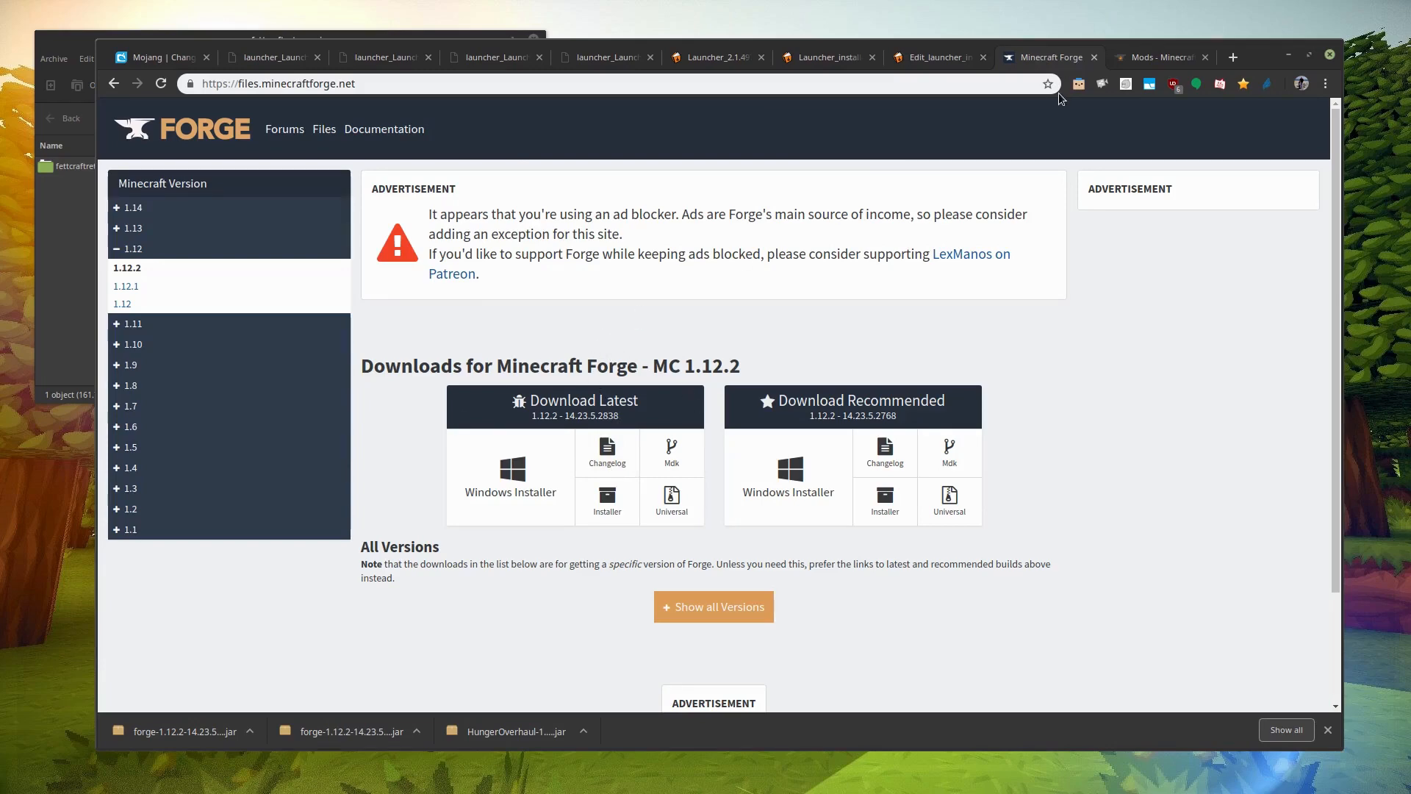
left_click(1144, 62)
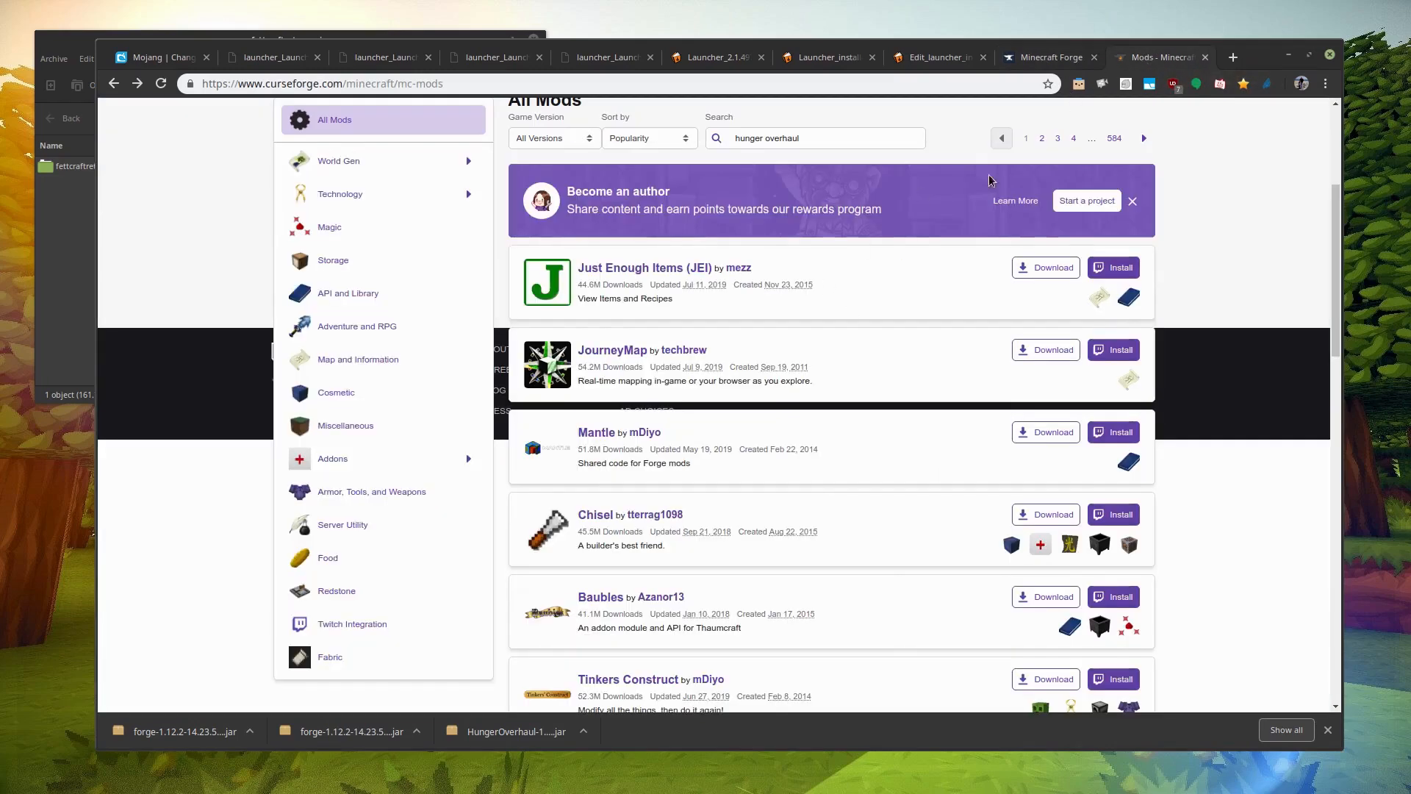
scroll(610, 273, "up", 3)
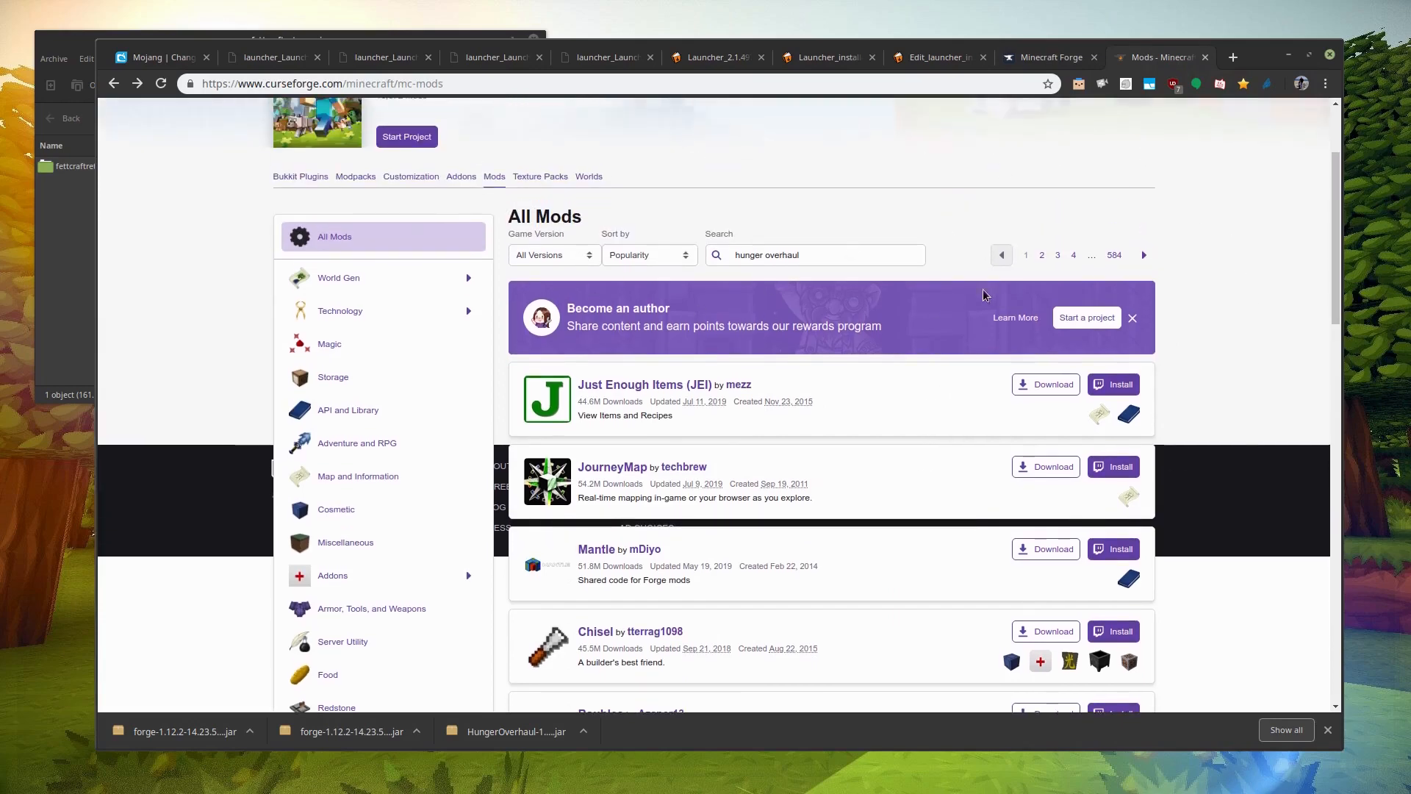
scroll(1246, 331, "up", 1)
scroll(1246, 330, "up", 2)
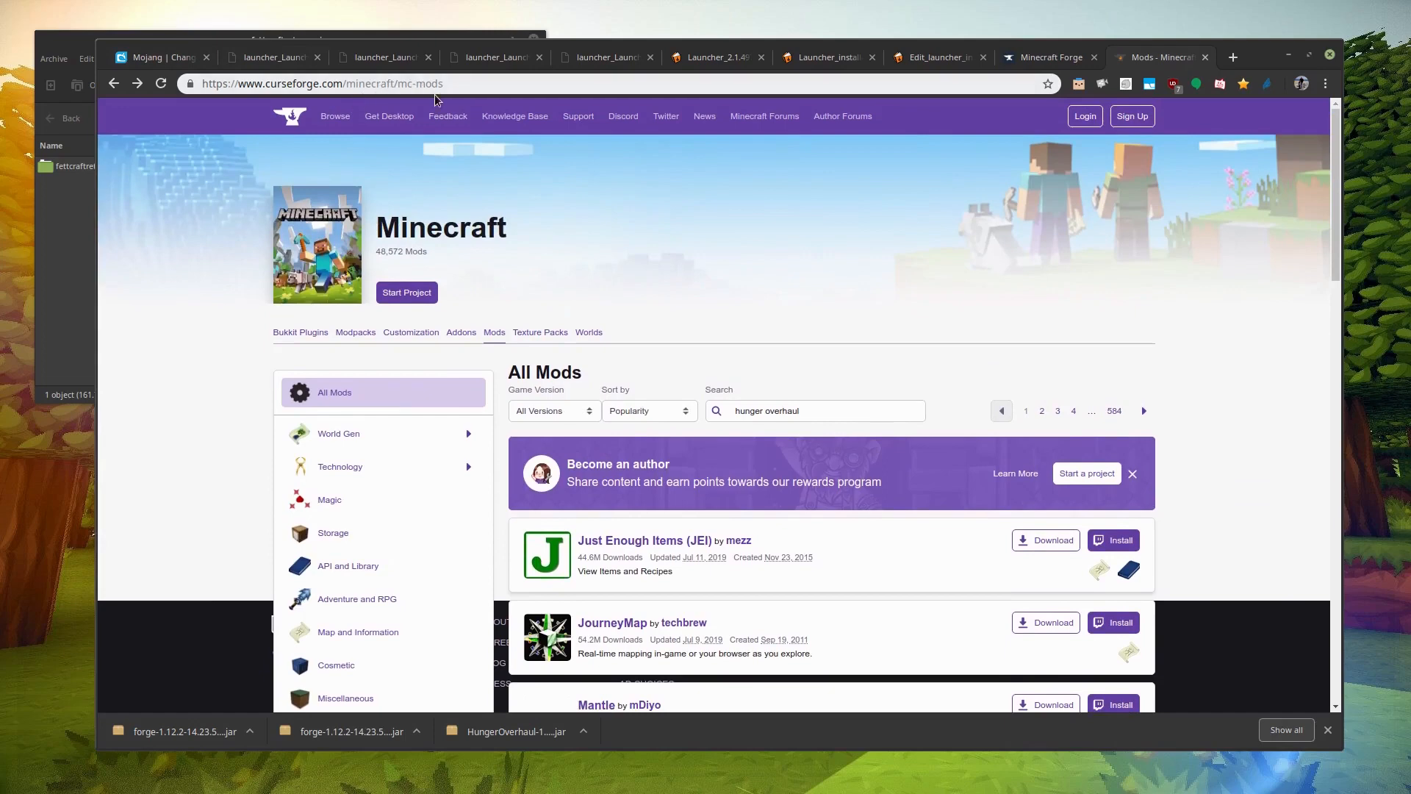
scroll(1183, 331, "down", 3)
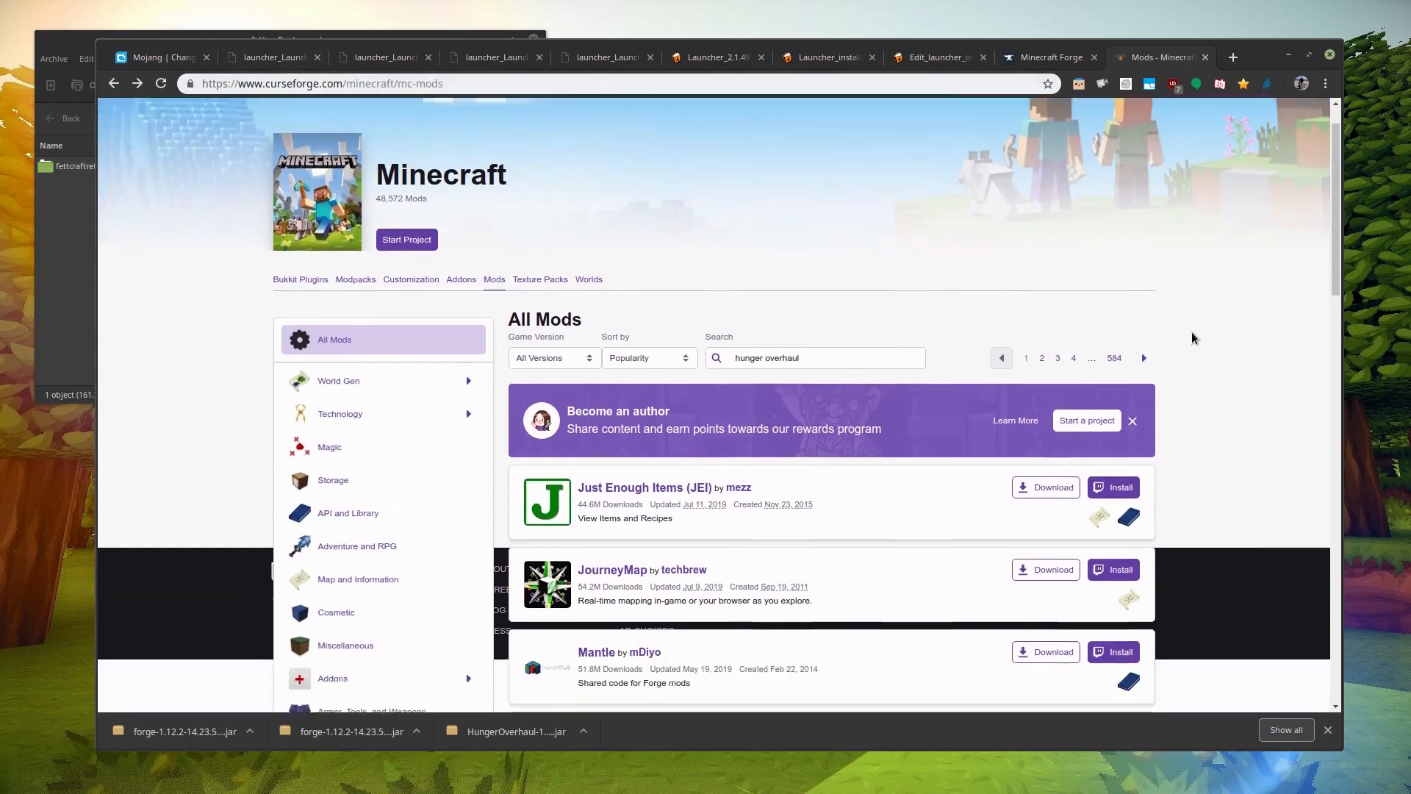
Switch to the archive manager showing fettcraftreturns.zip.
left_click(69, 279)
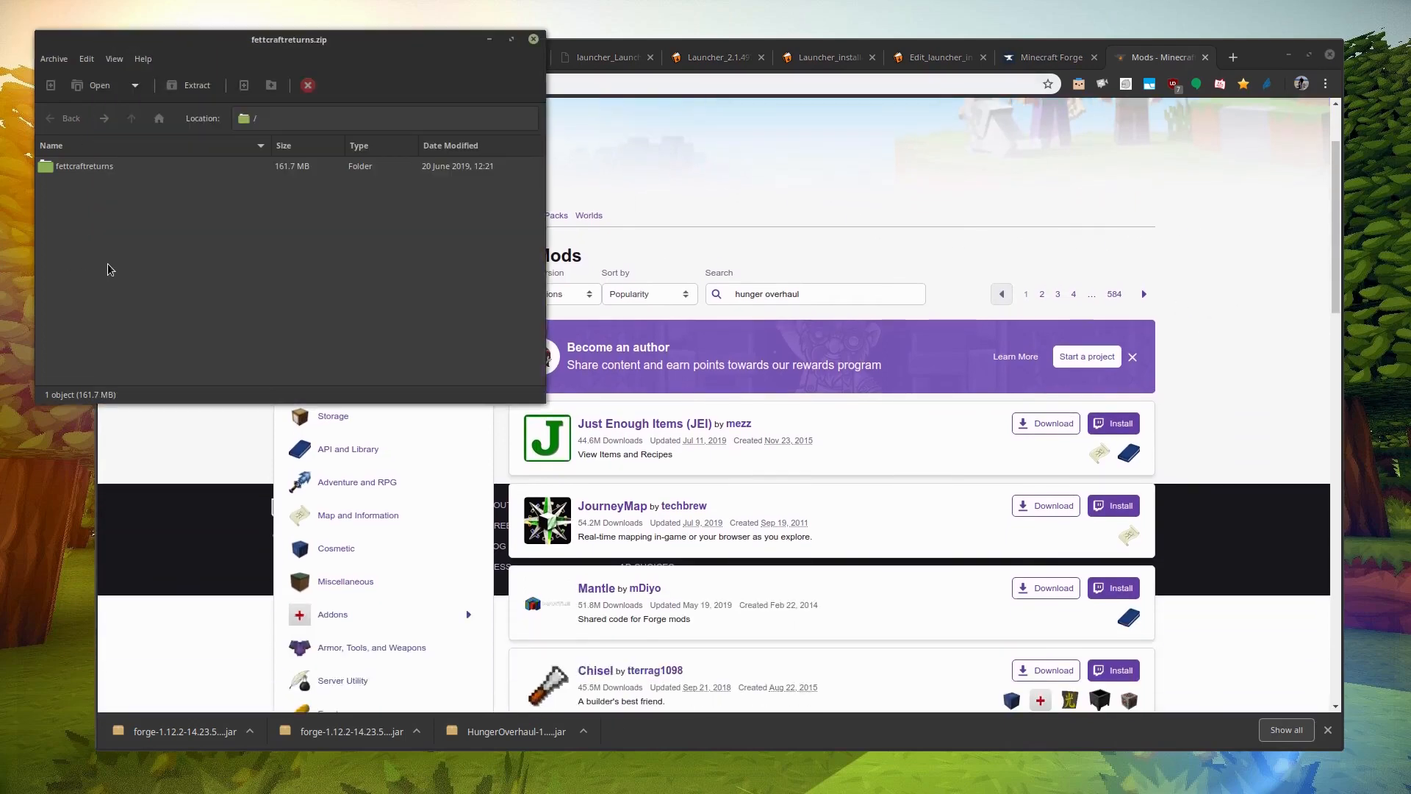